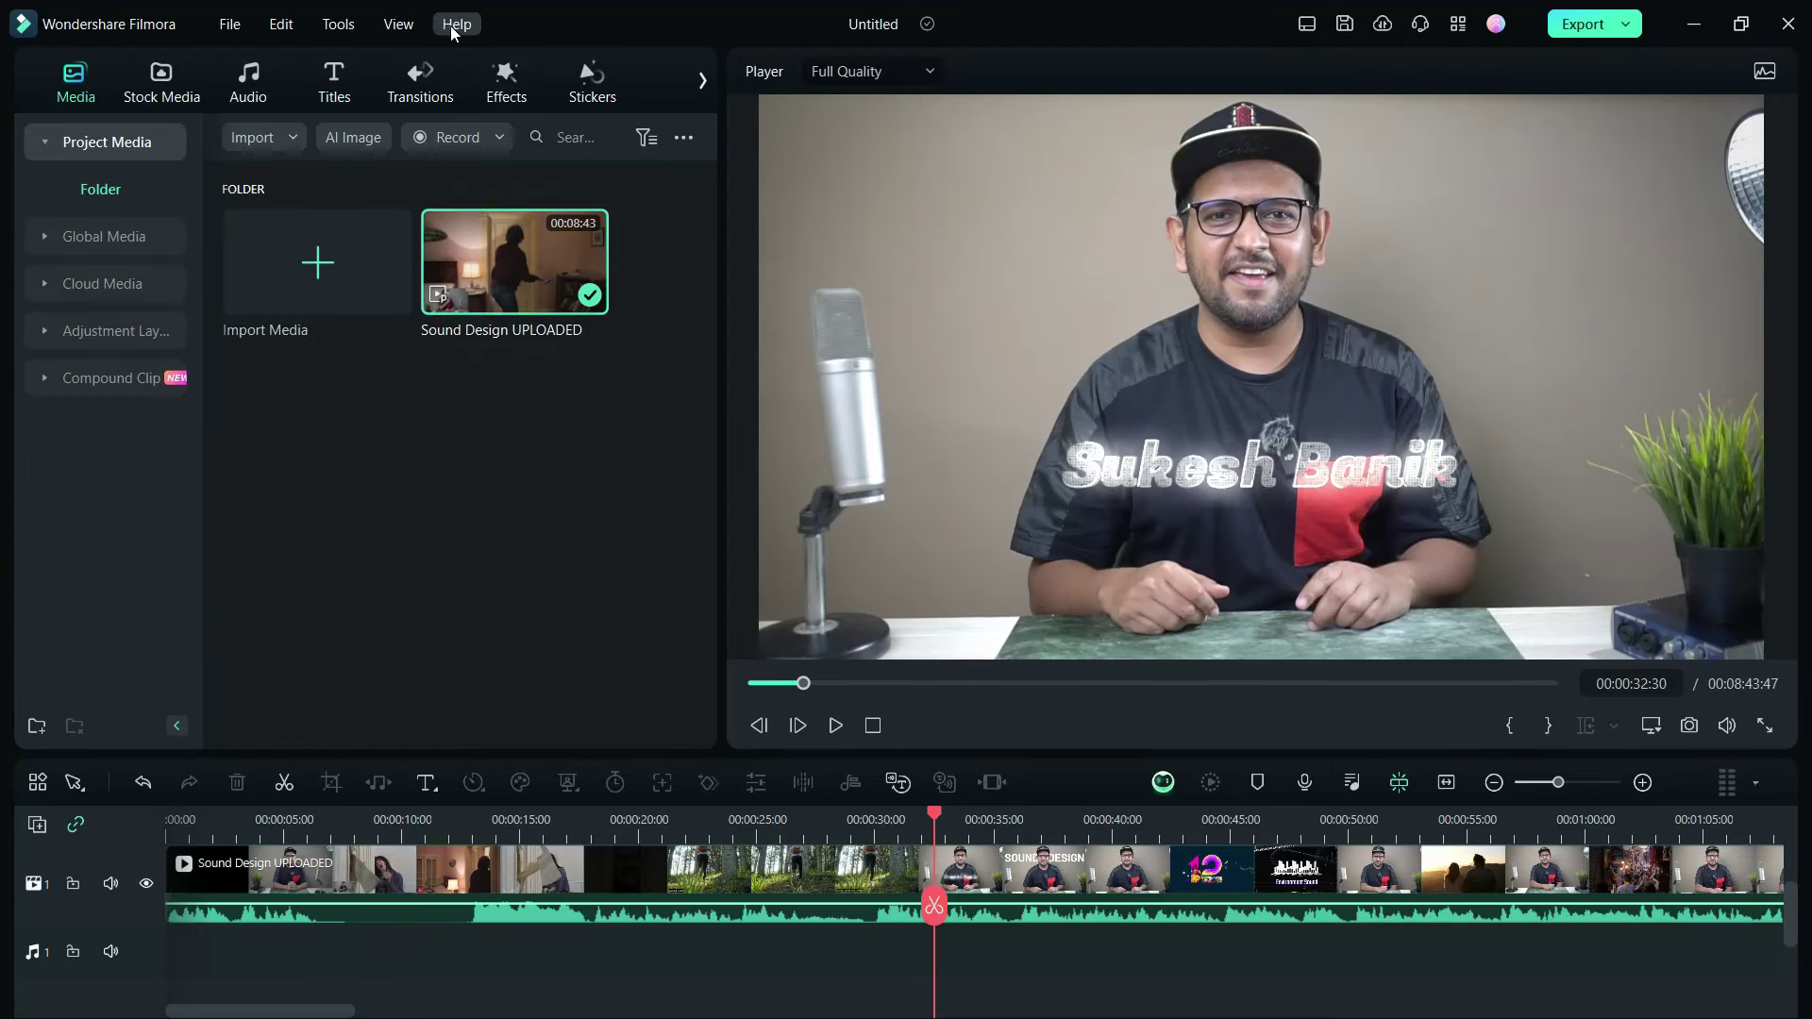
Check Filmora's version information from the Help menu, then close it
{"action": "left_click", "coordinate": [457, 24]}
{"action": "left_click", "coordinate": [484, 315]}
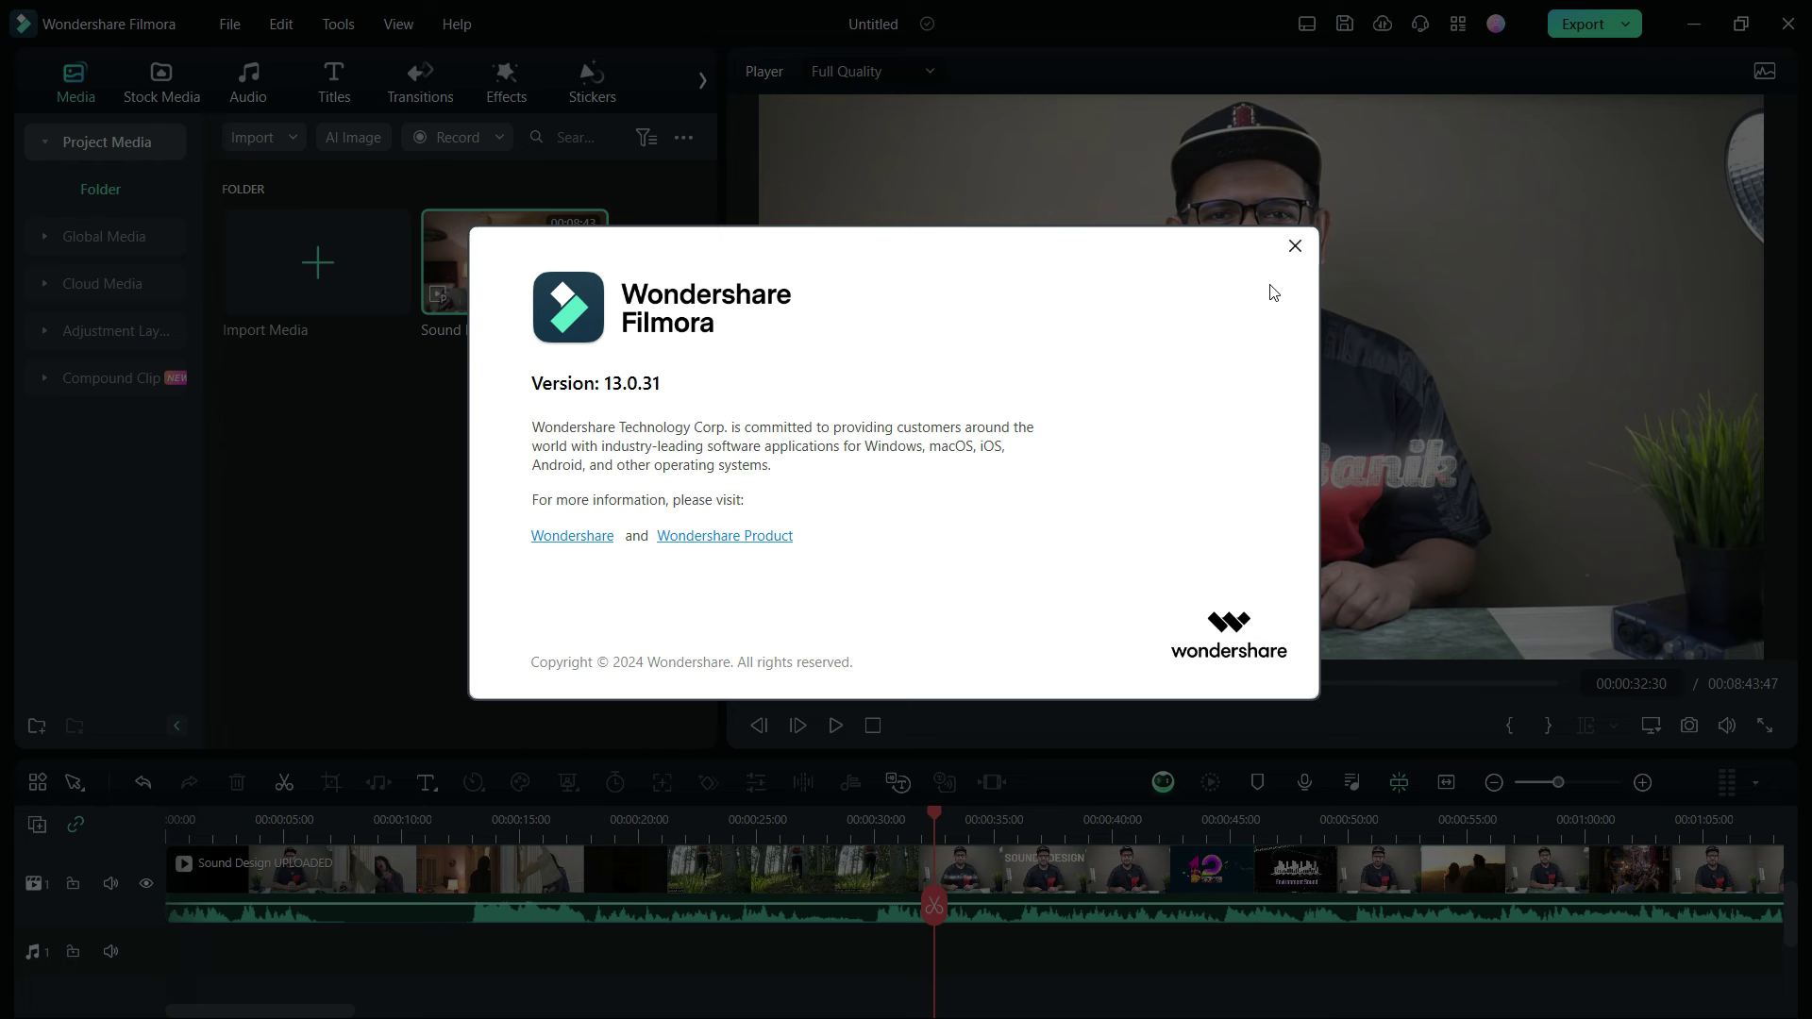
{"action": "left_click", "coordinate": [1295, 247]}
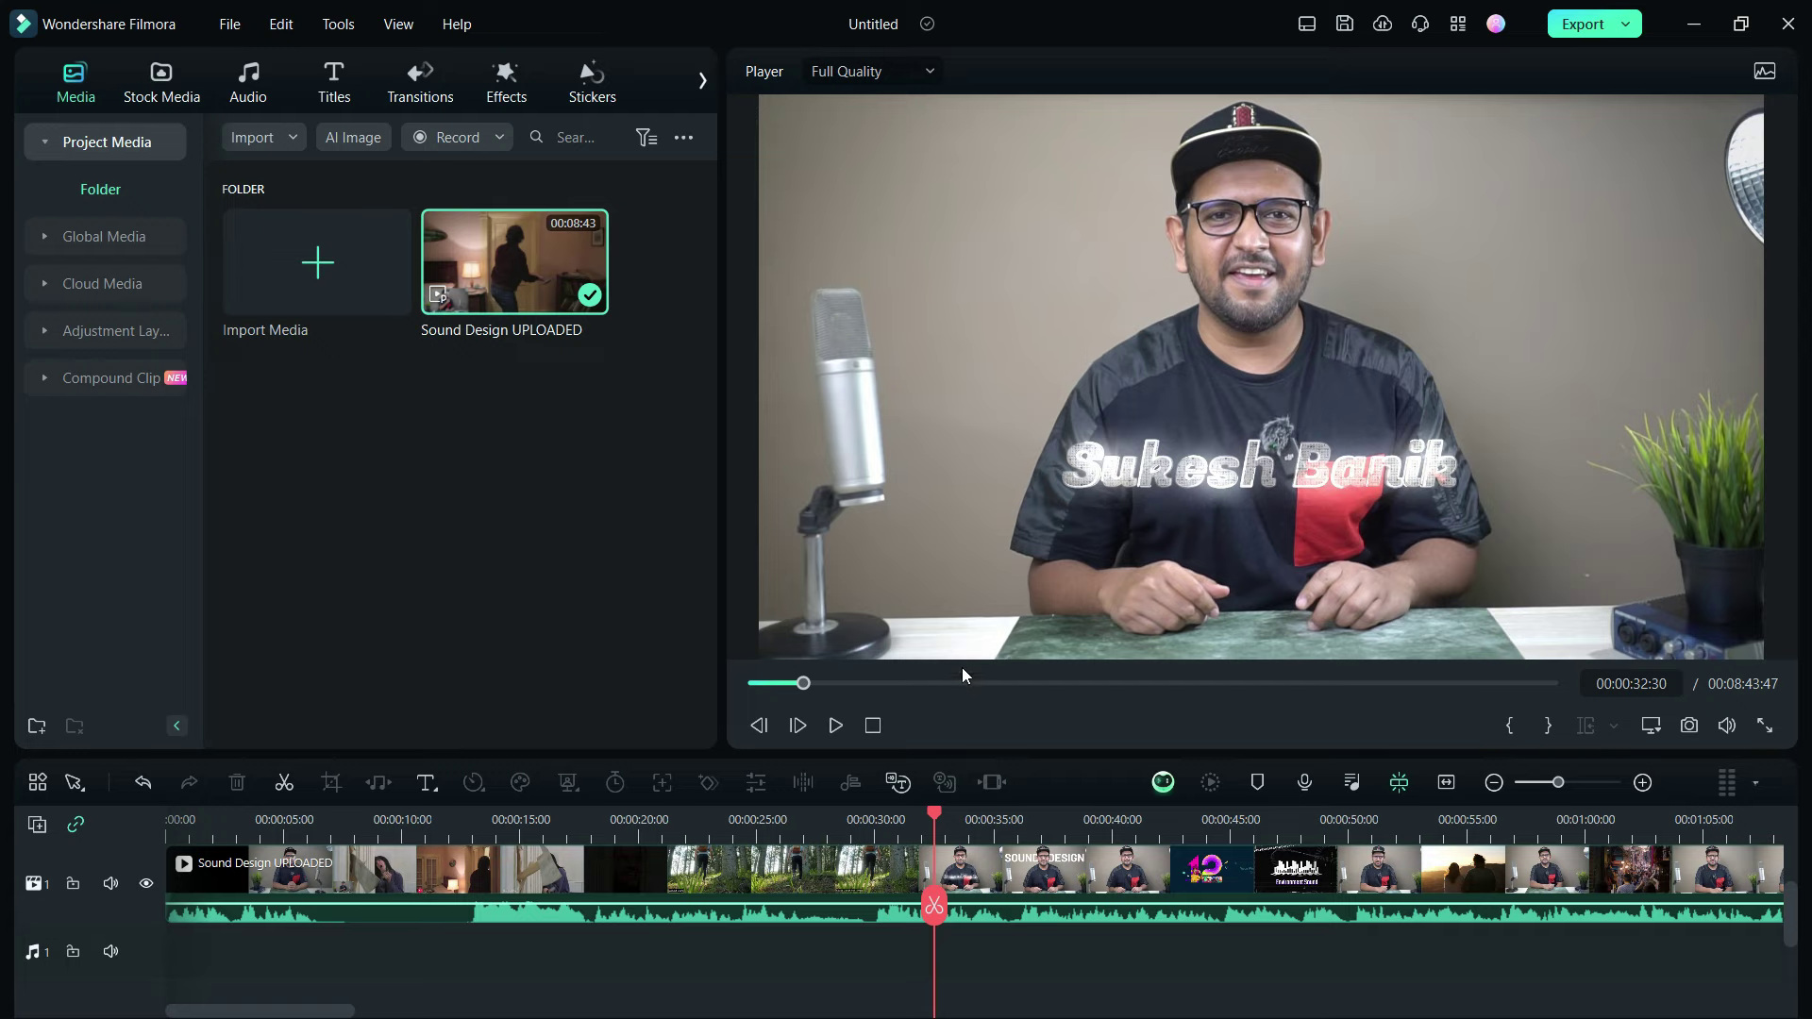
Preview the clip, skip ahead to the Environment Sound title, then return the playhead to about 00:00:26
{"action": "left_click", "coordinate": [837, 729]}
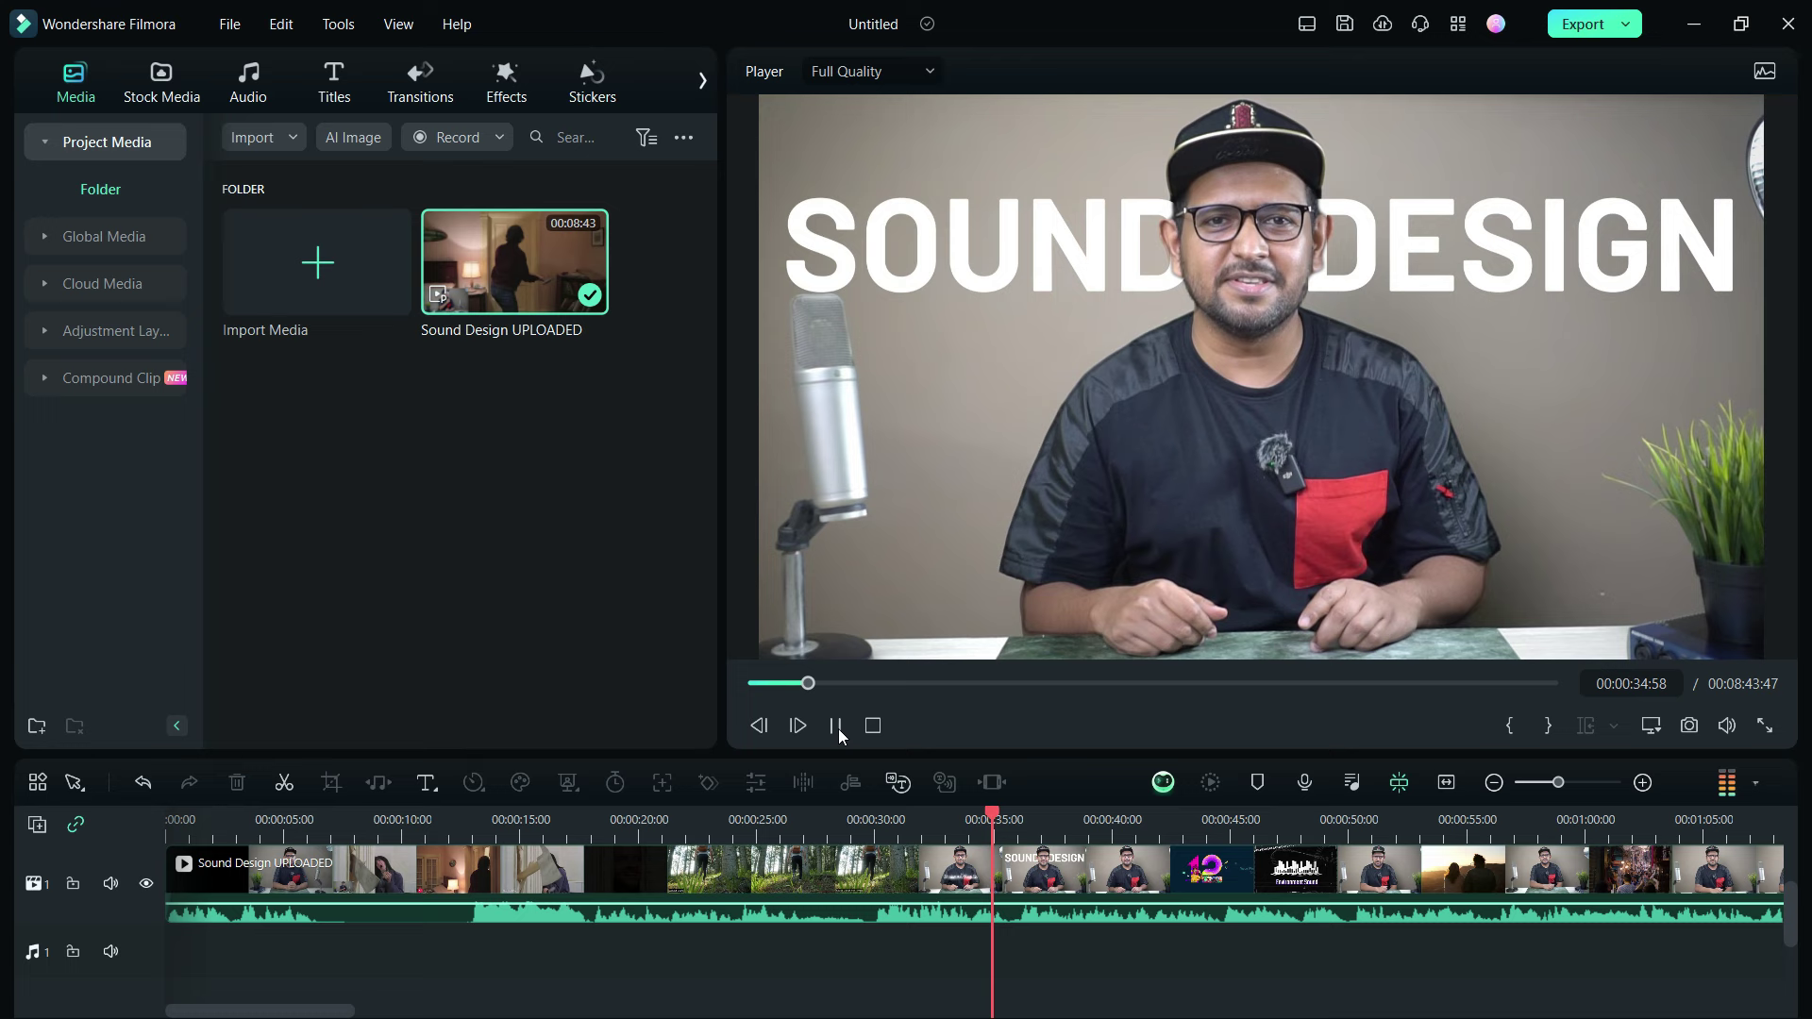
{"action": "left_click", "coordinate": [836, 726]}
{"action": "left_click", "coordinate": [1076, 822]}
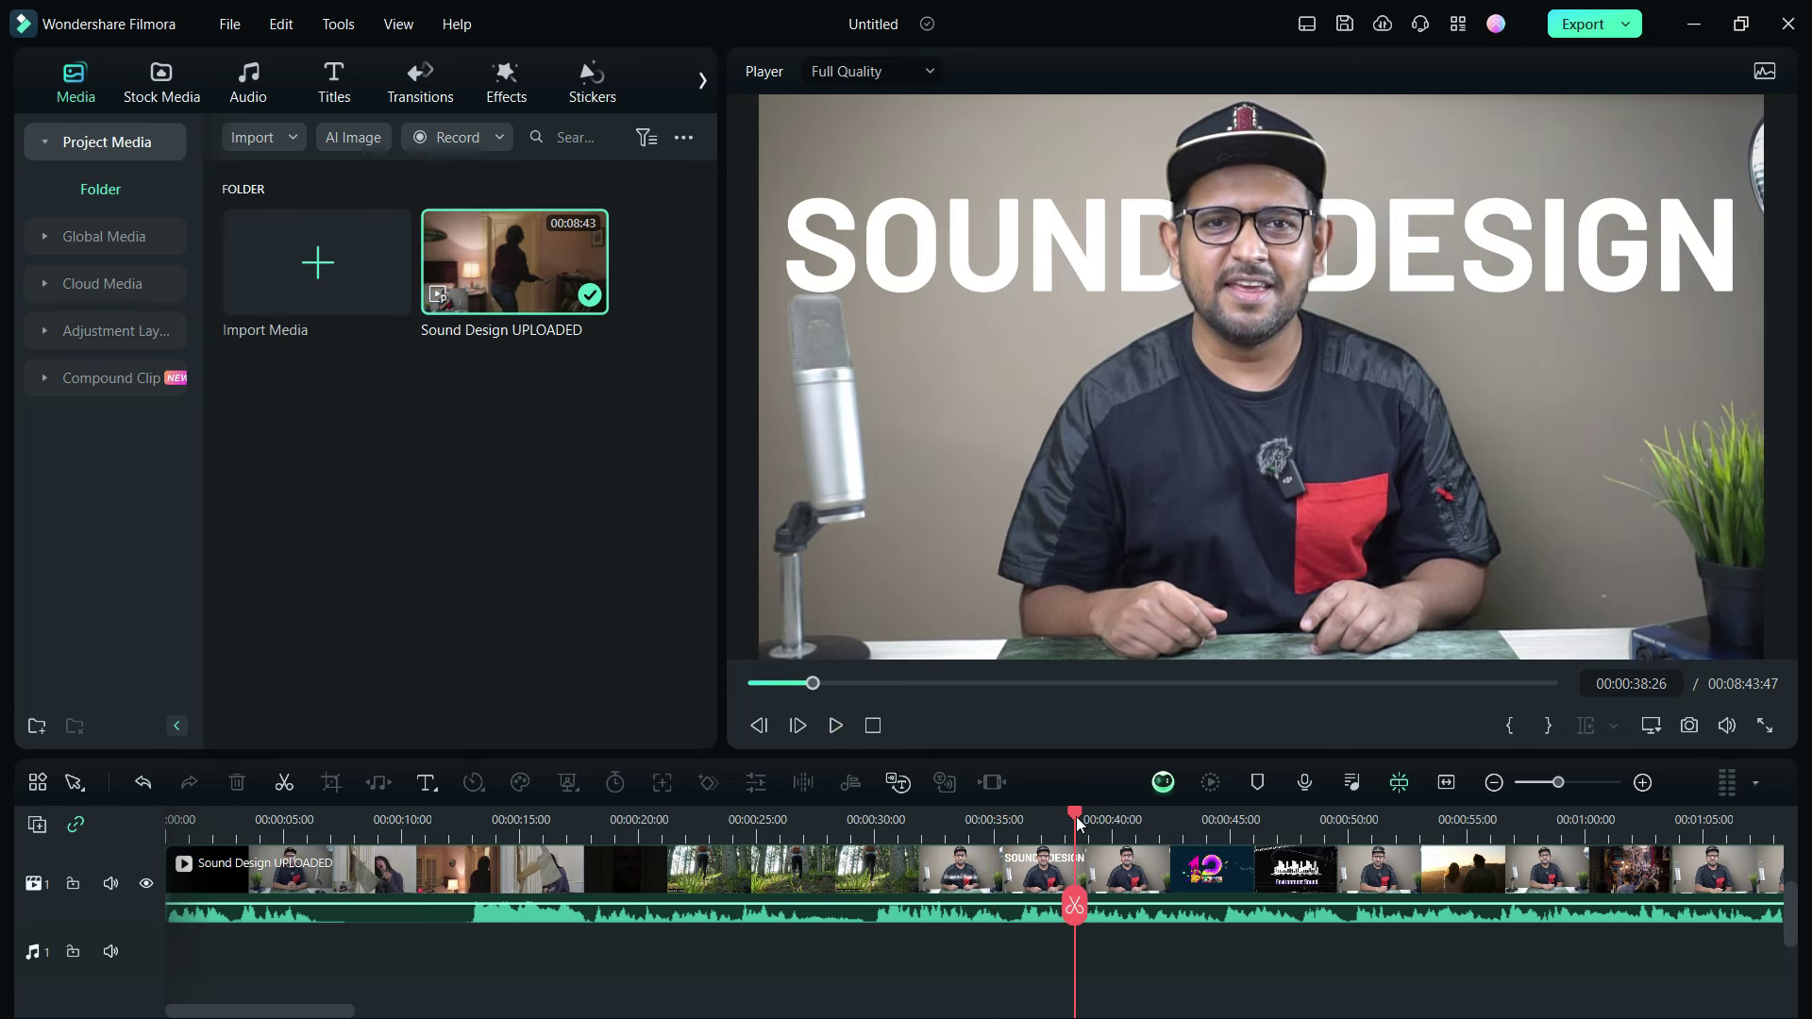
{"action": "left_click", "coordinate": [1170, 824]}
{"action": "left_click", "coordinate": [1240, 821]}
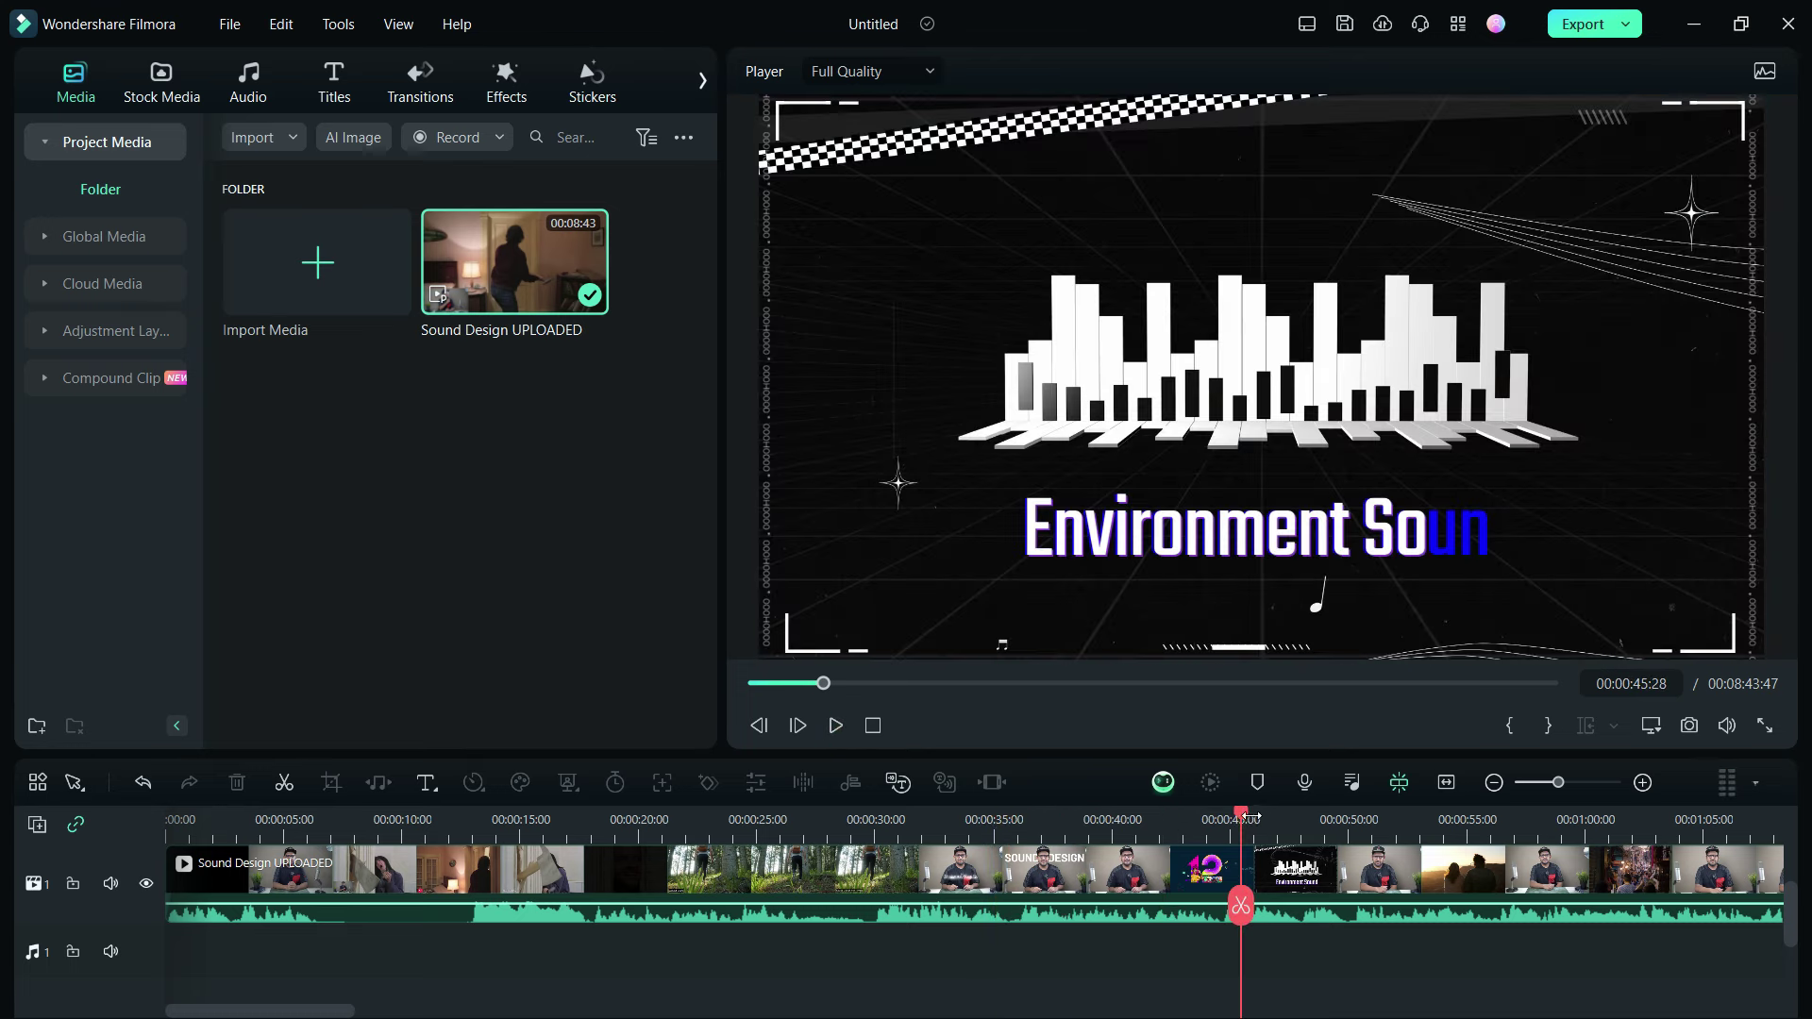
{"action": "left_click_drag", "start_coordinate": [1242, 821], "coordinate": [756, 820]}
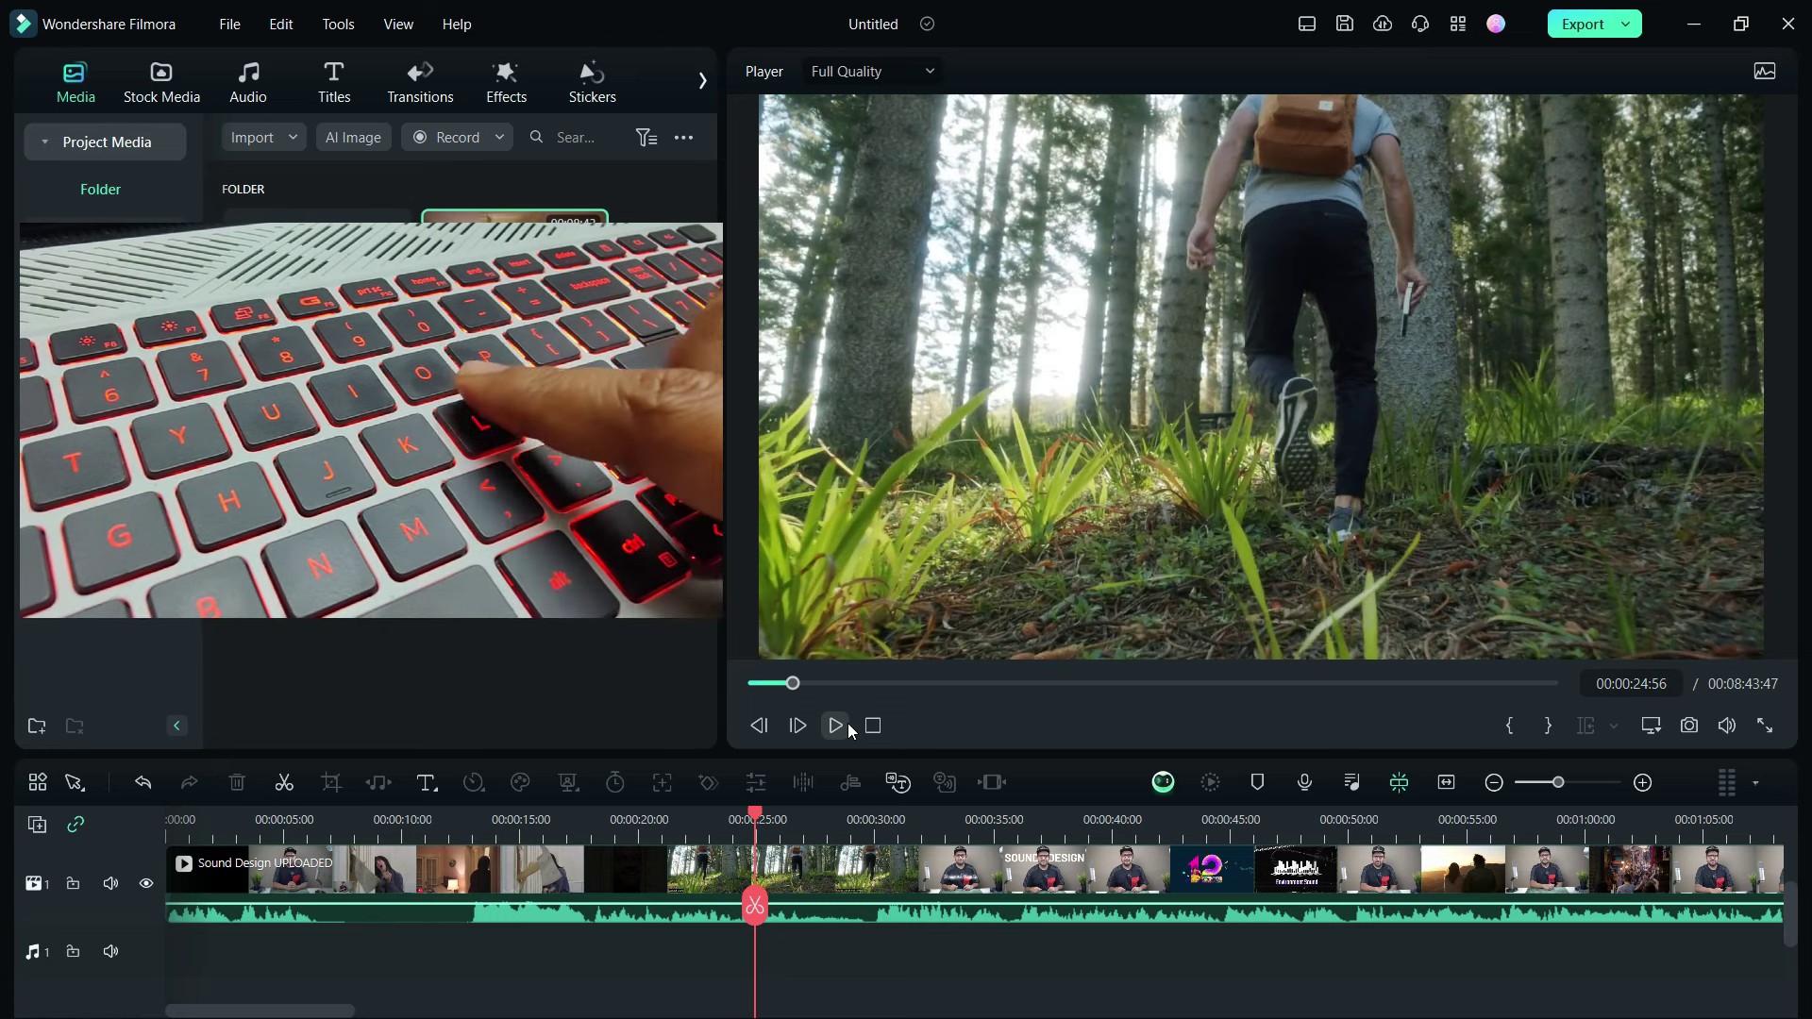
Play the timeline, reverse briefly, then ramp forward playback from 2x to 32x and back to normal
{"action": "left_click", "coordinate": [848, 726]}
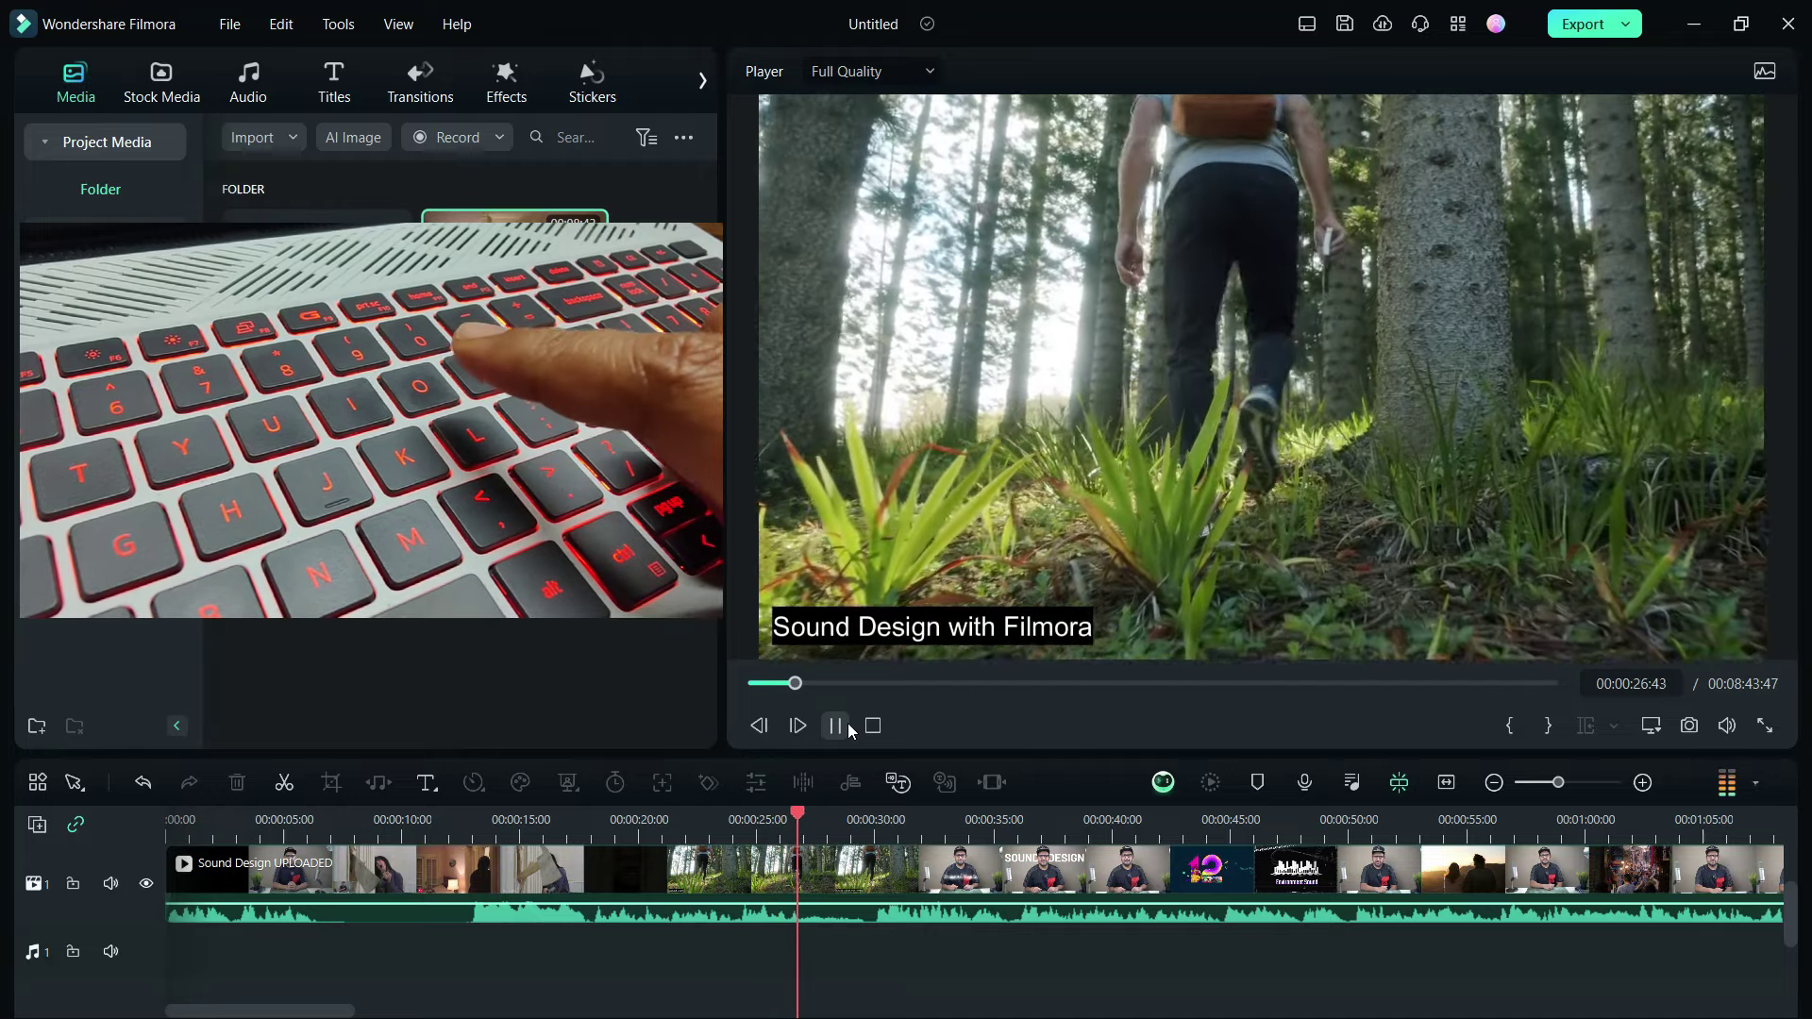
{"action": "key", "text": "l"}
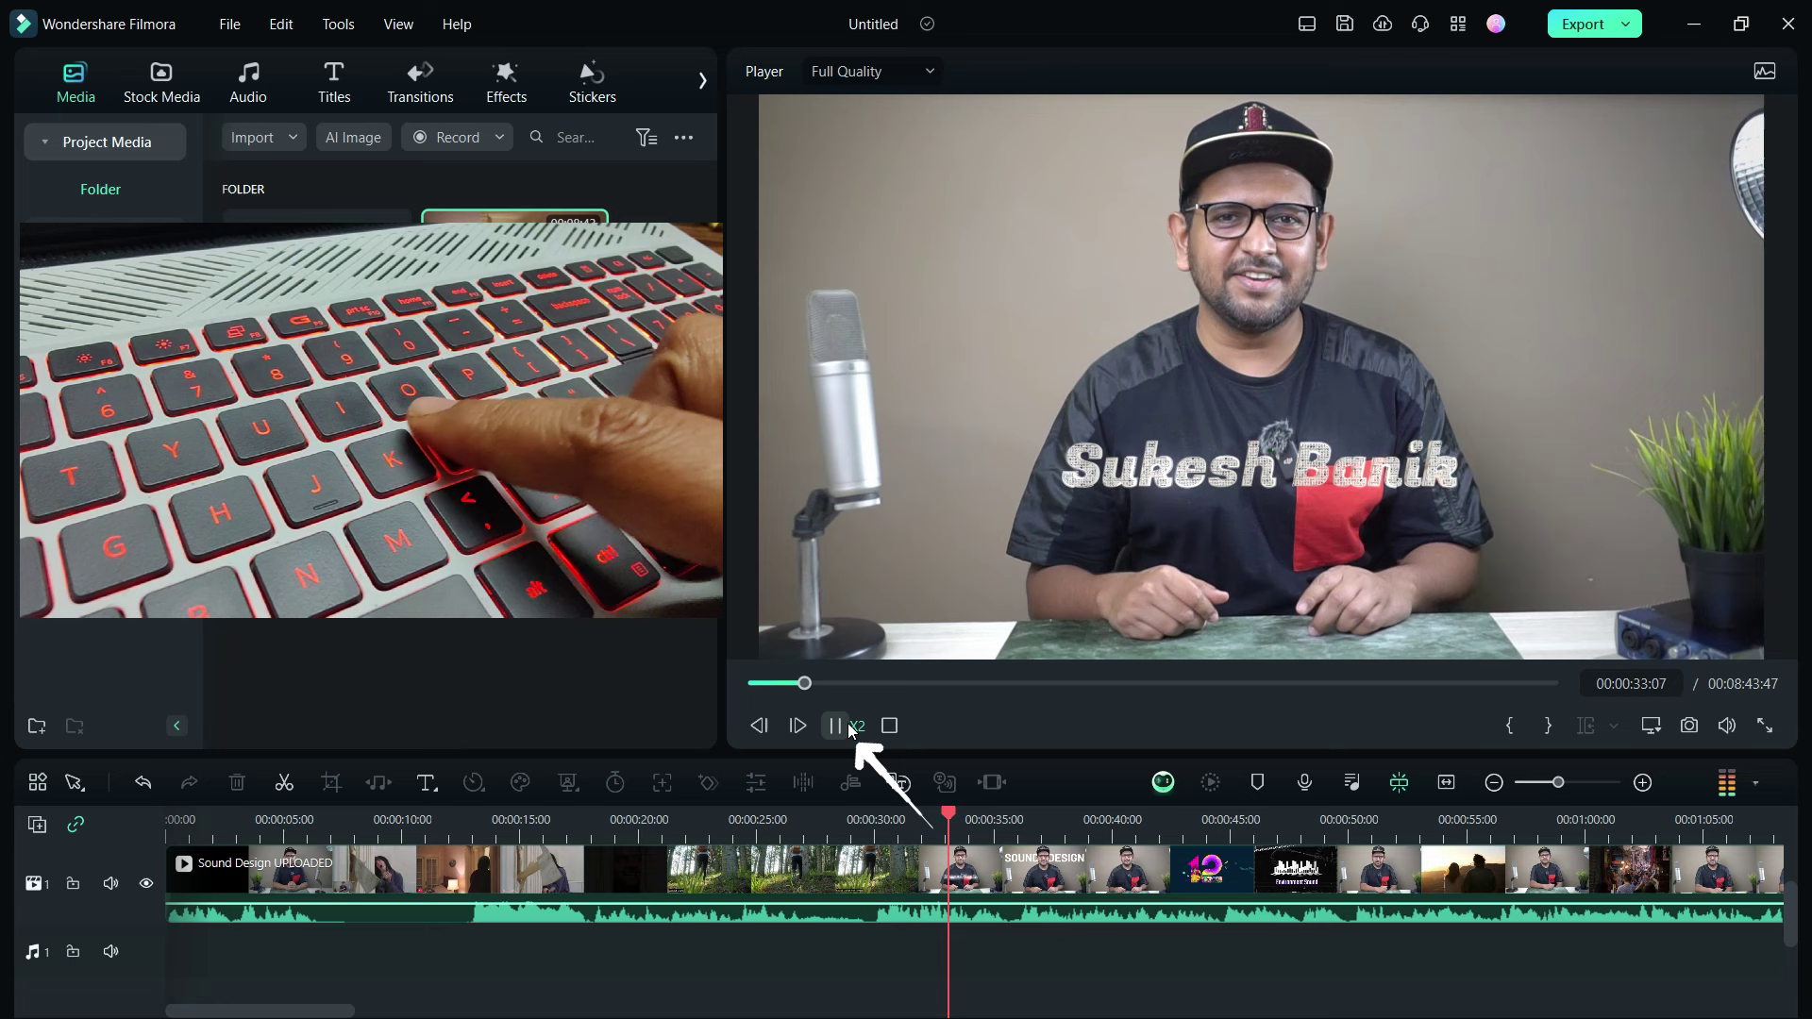
{"action": "key", "text": "k"}
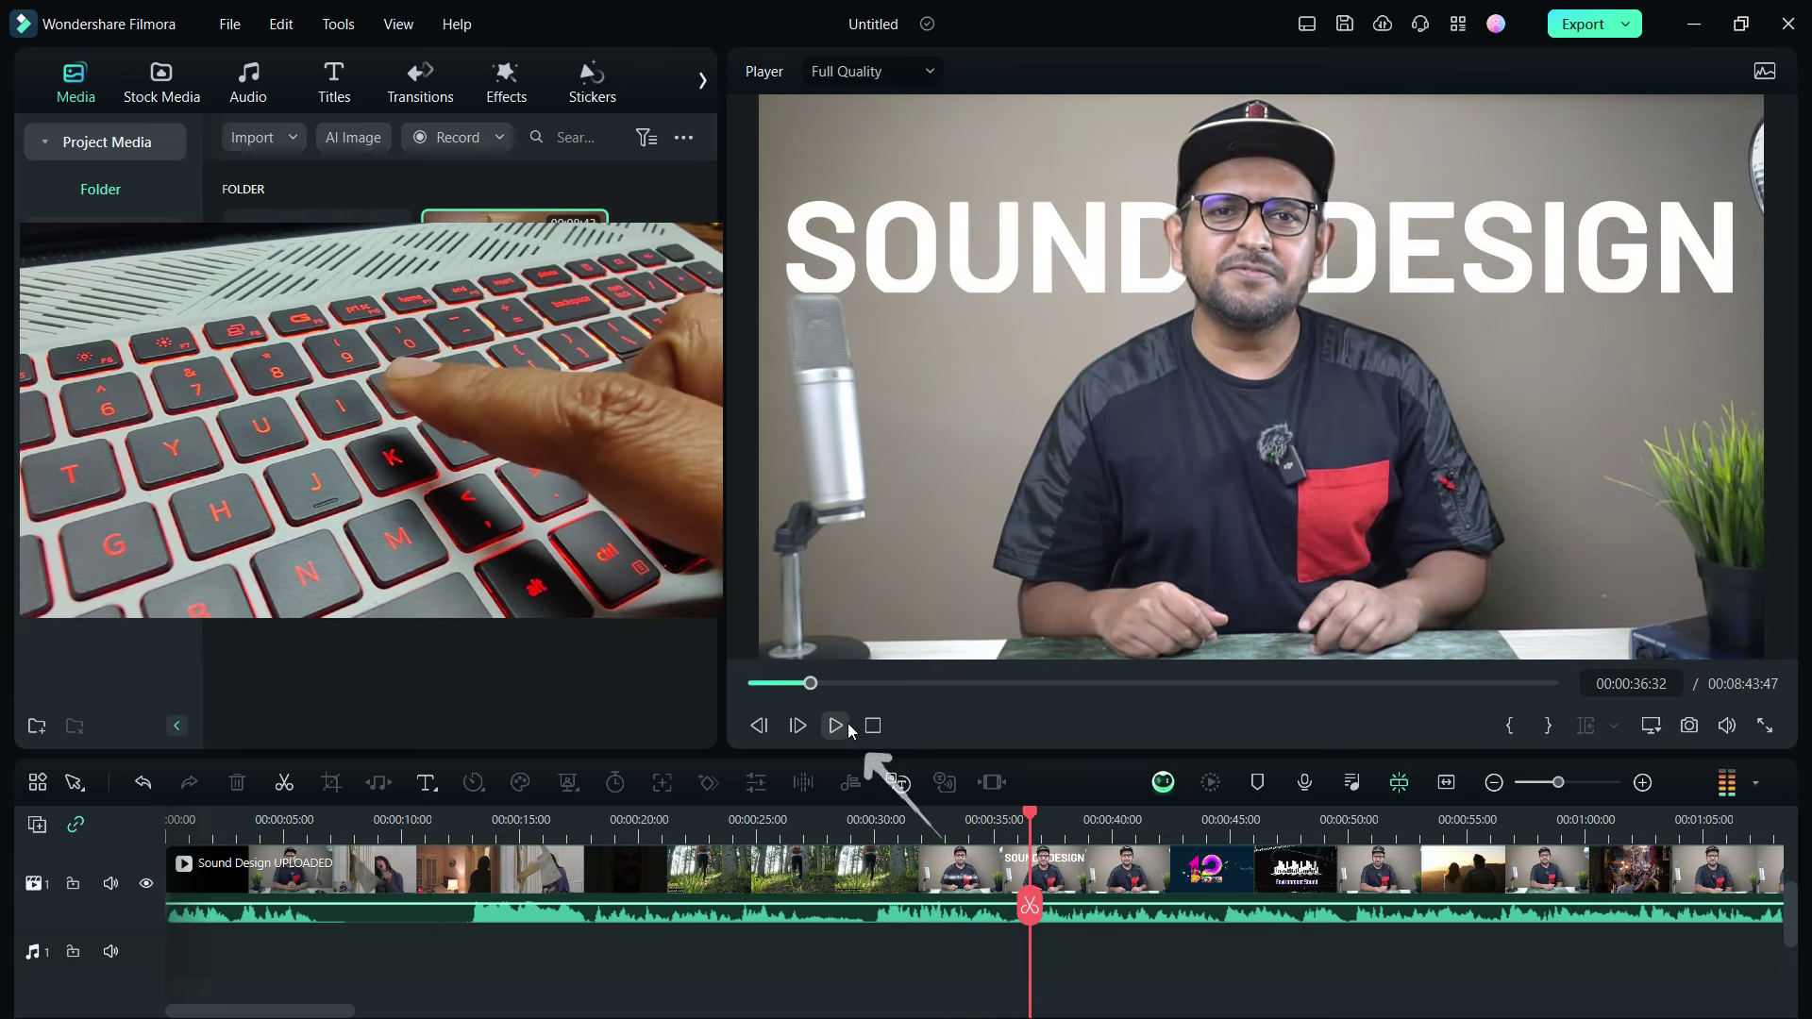
{"action": "key", "text": "j"}
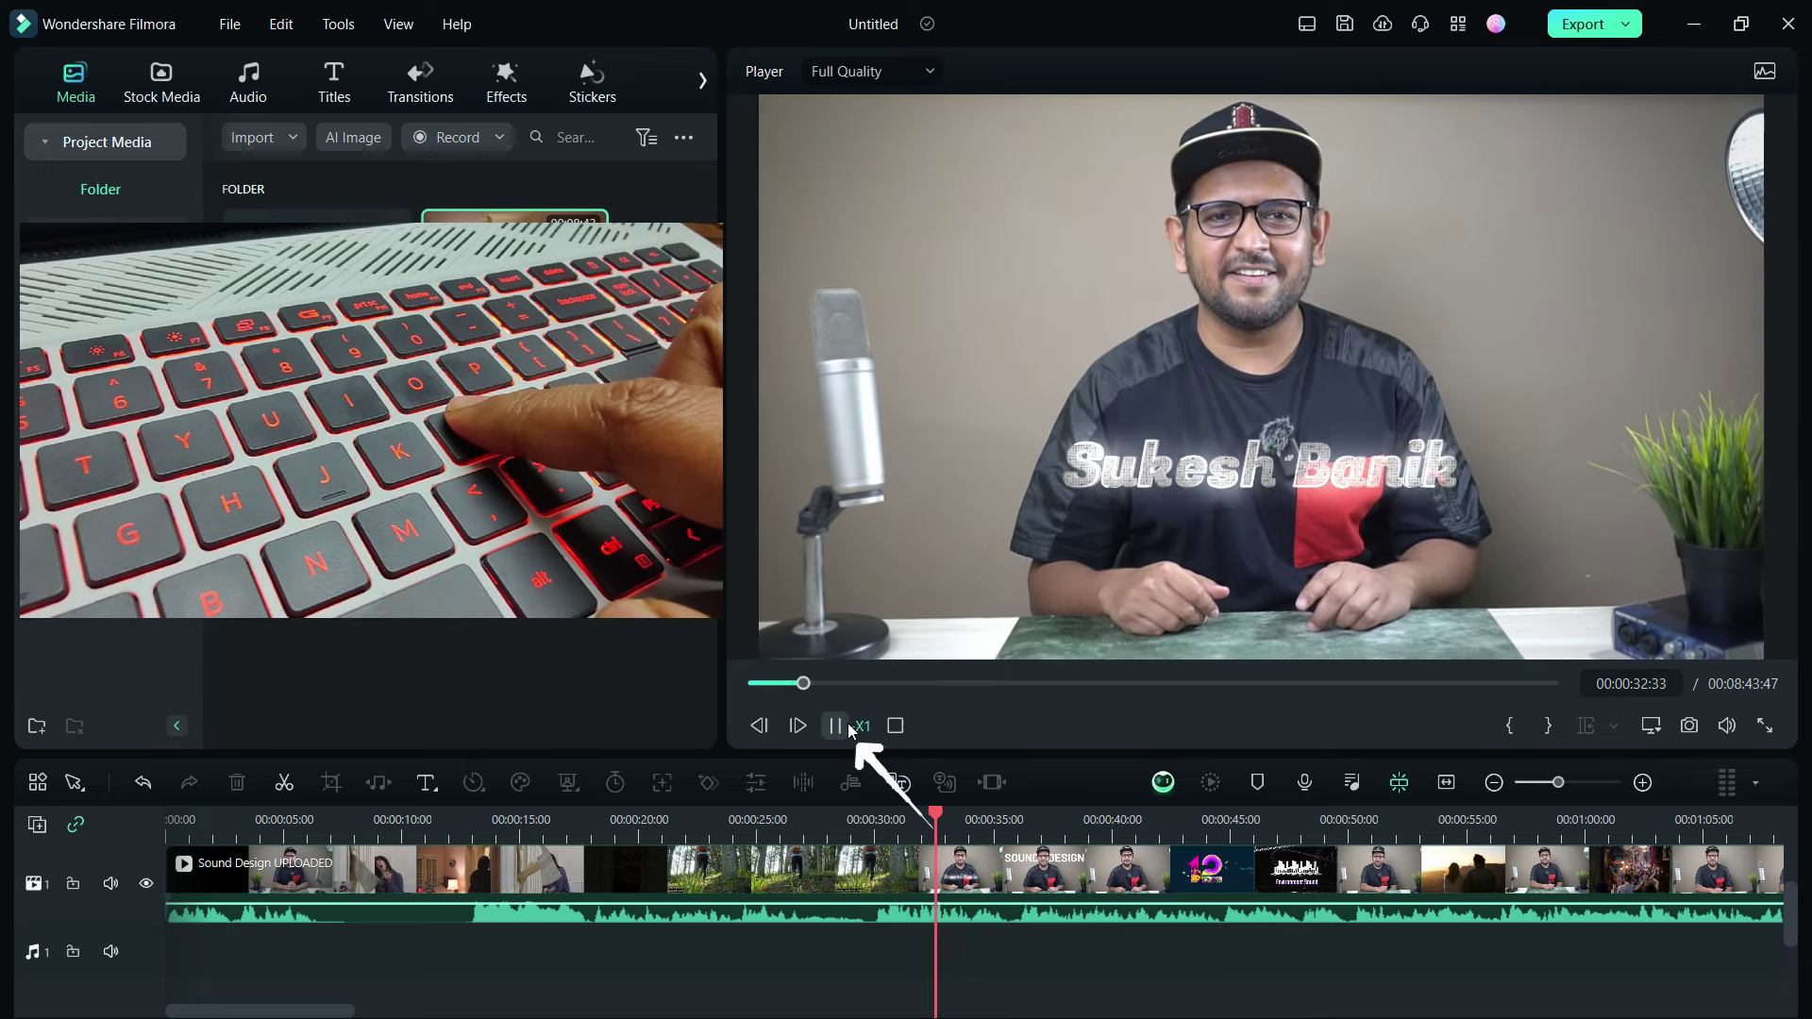
{"action": "key", "text": "l"}
{"action": "key", "text": "l"}
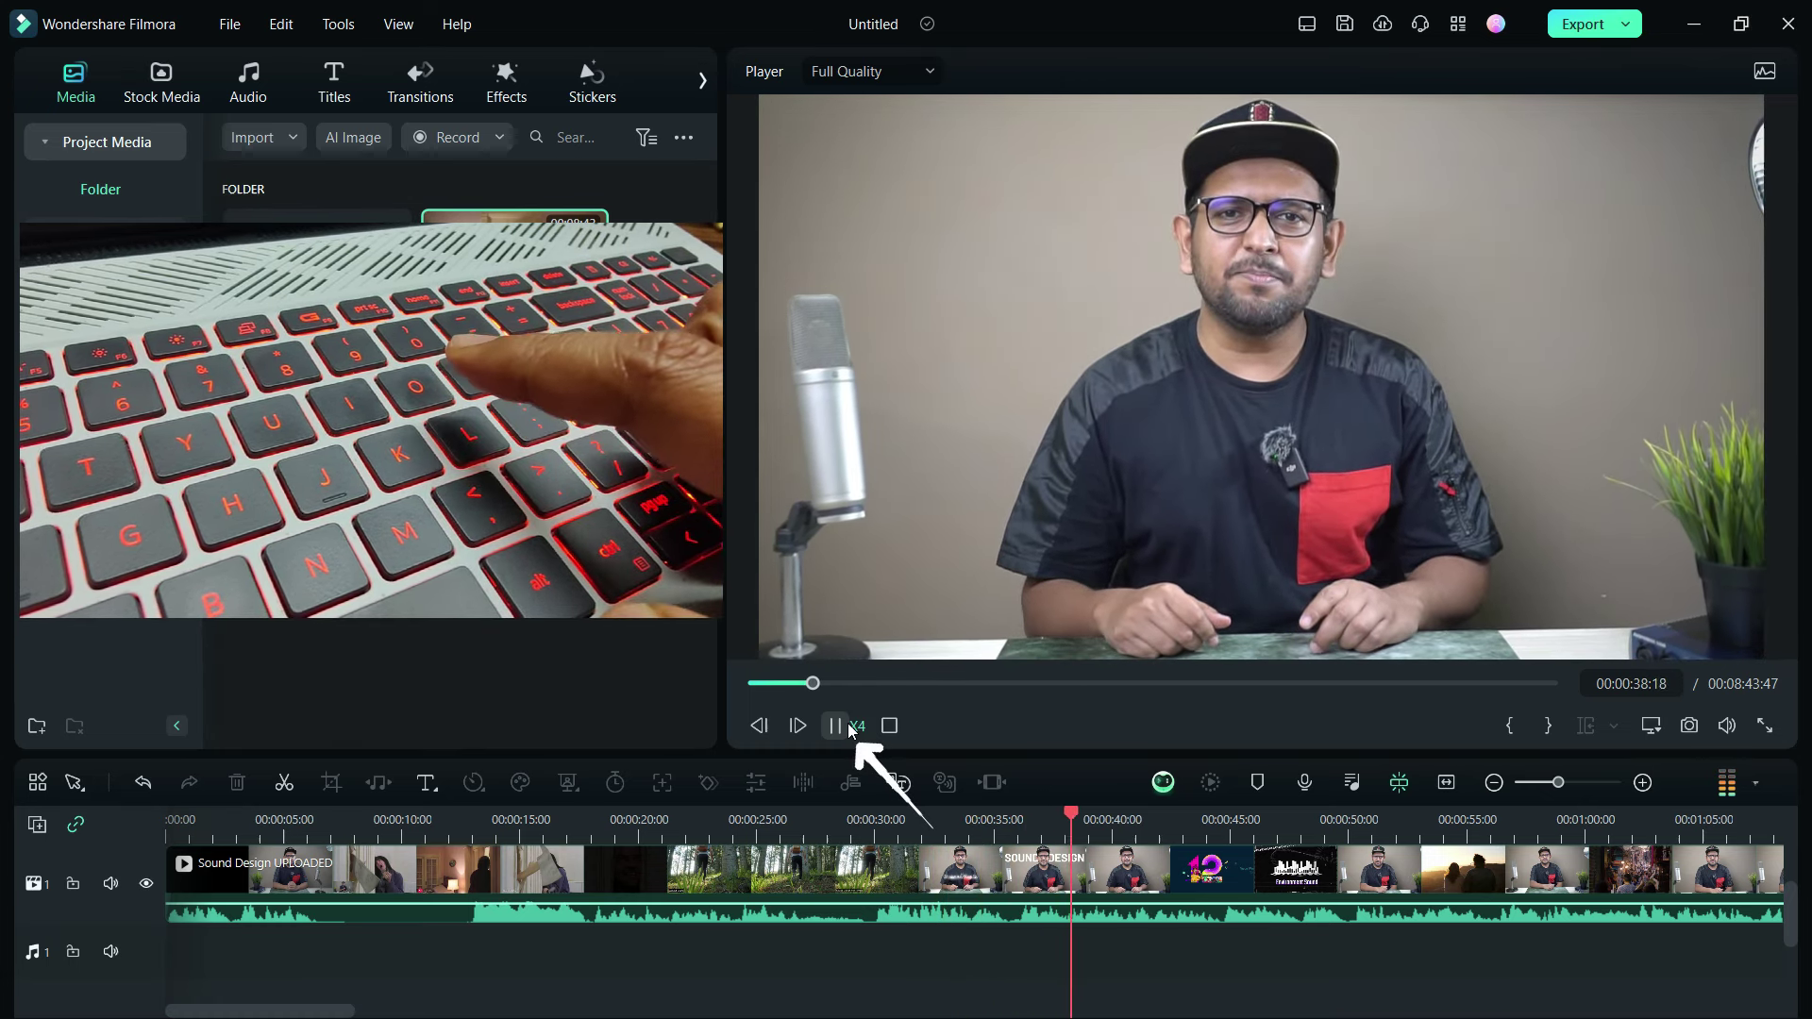
{"action": "key", "text": "l"}
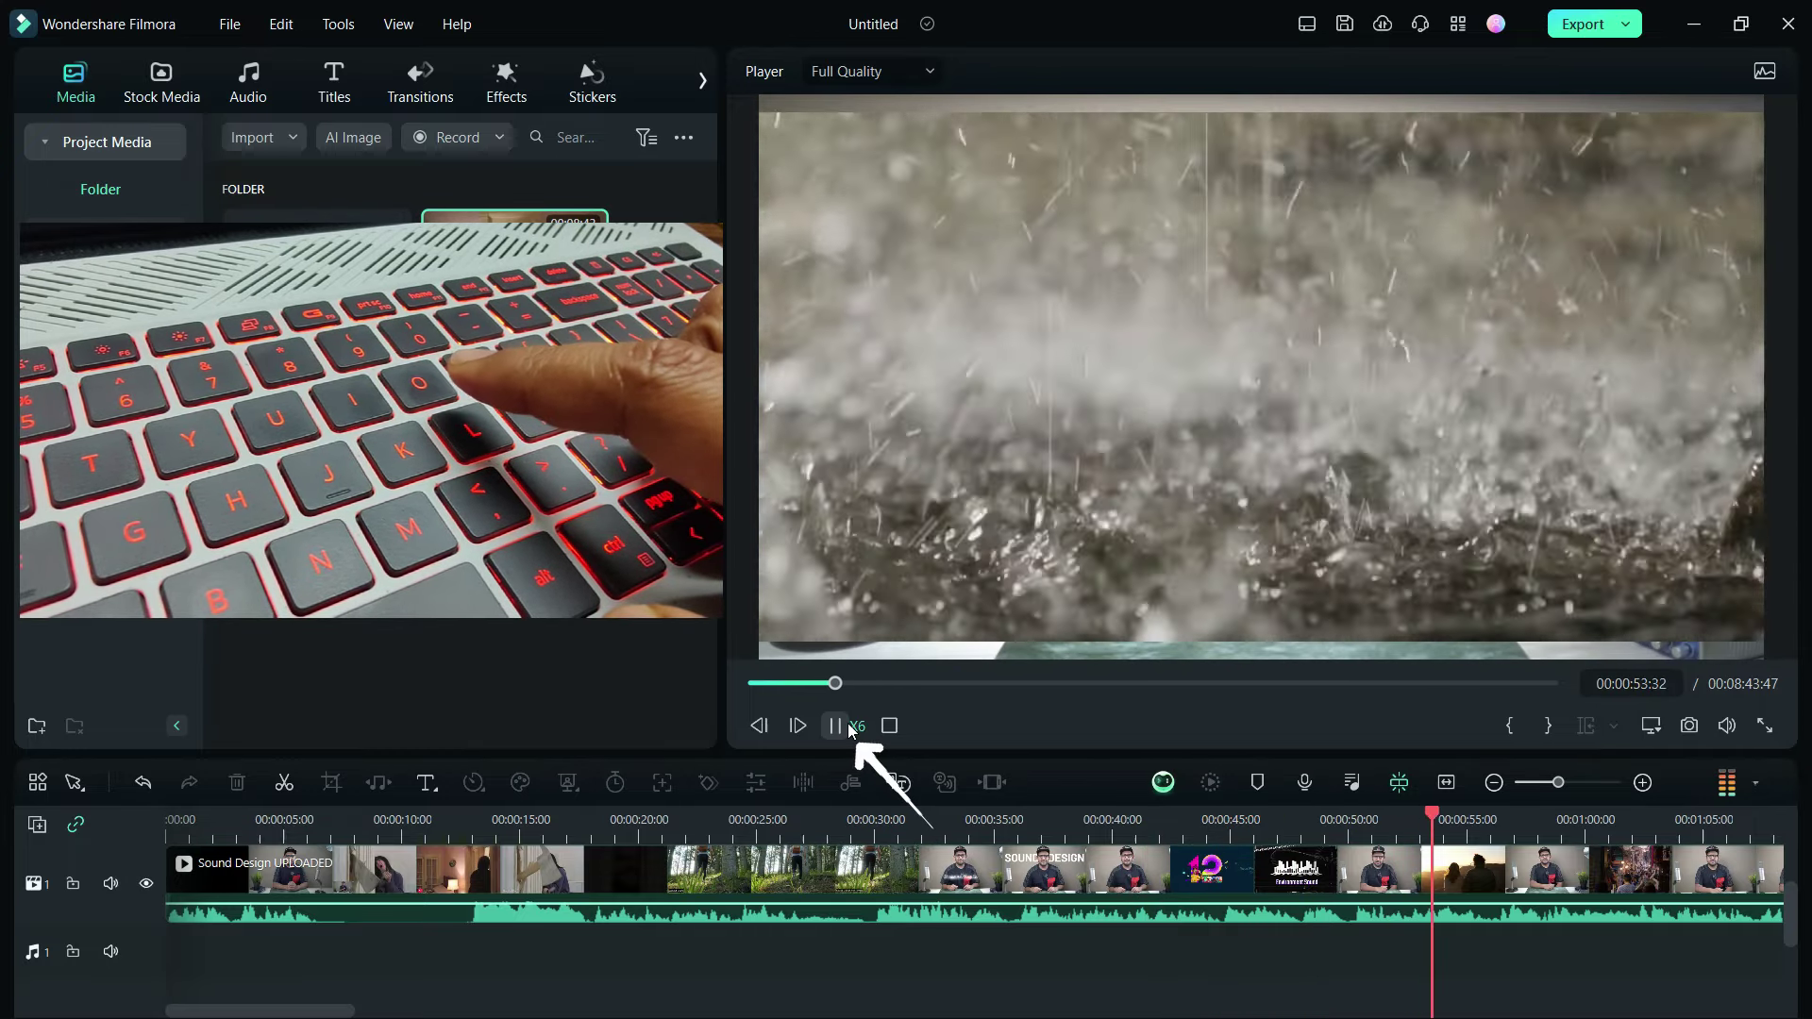
{"action": "key", "text": "l"}
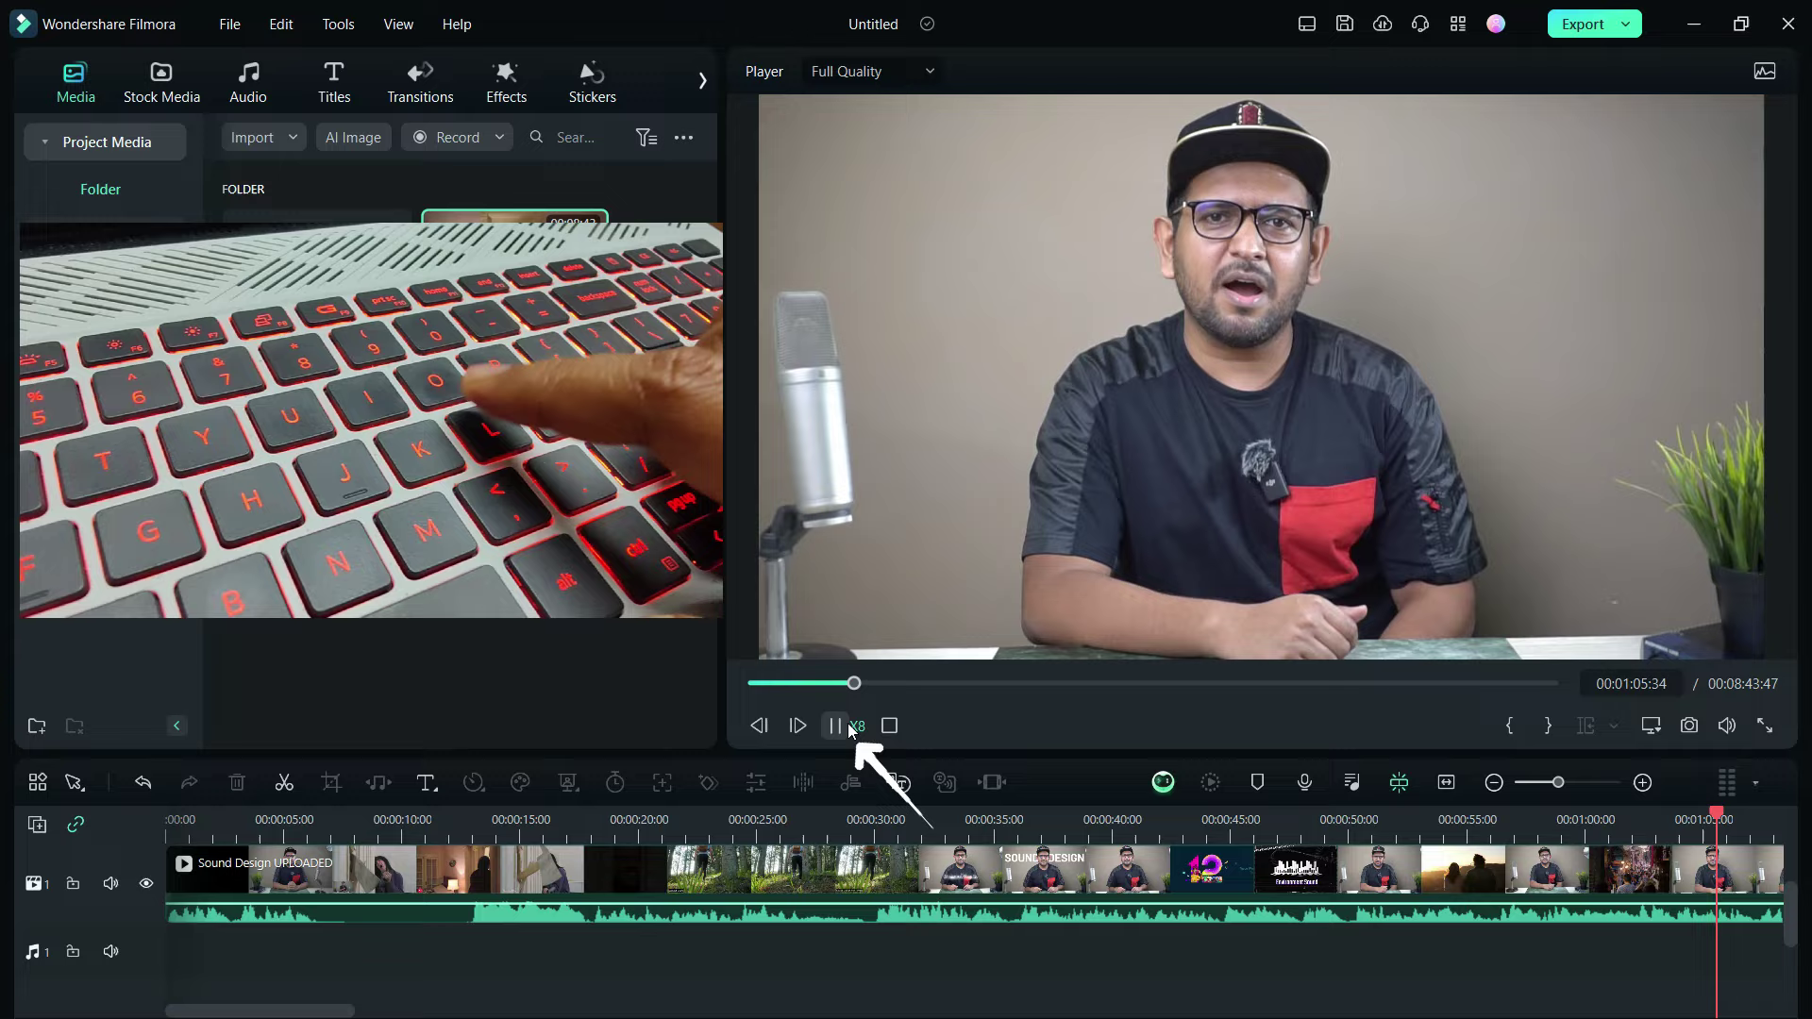
{"action": "key", "text": "l"}
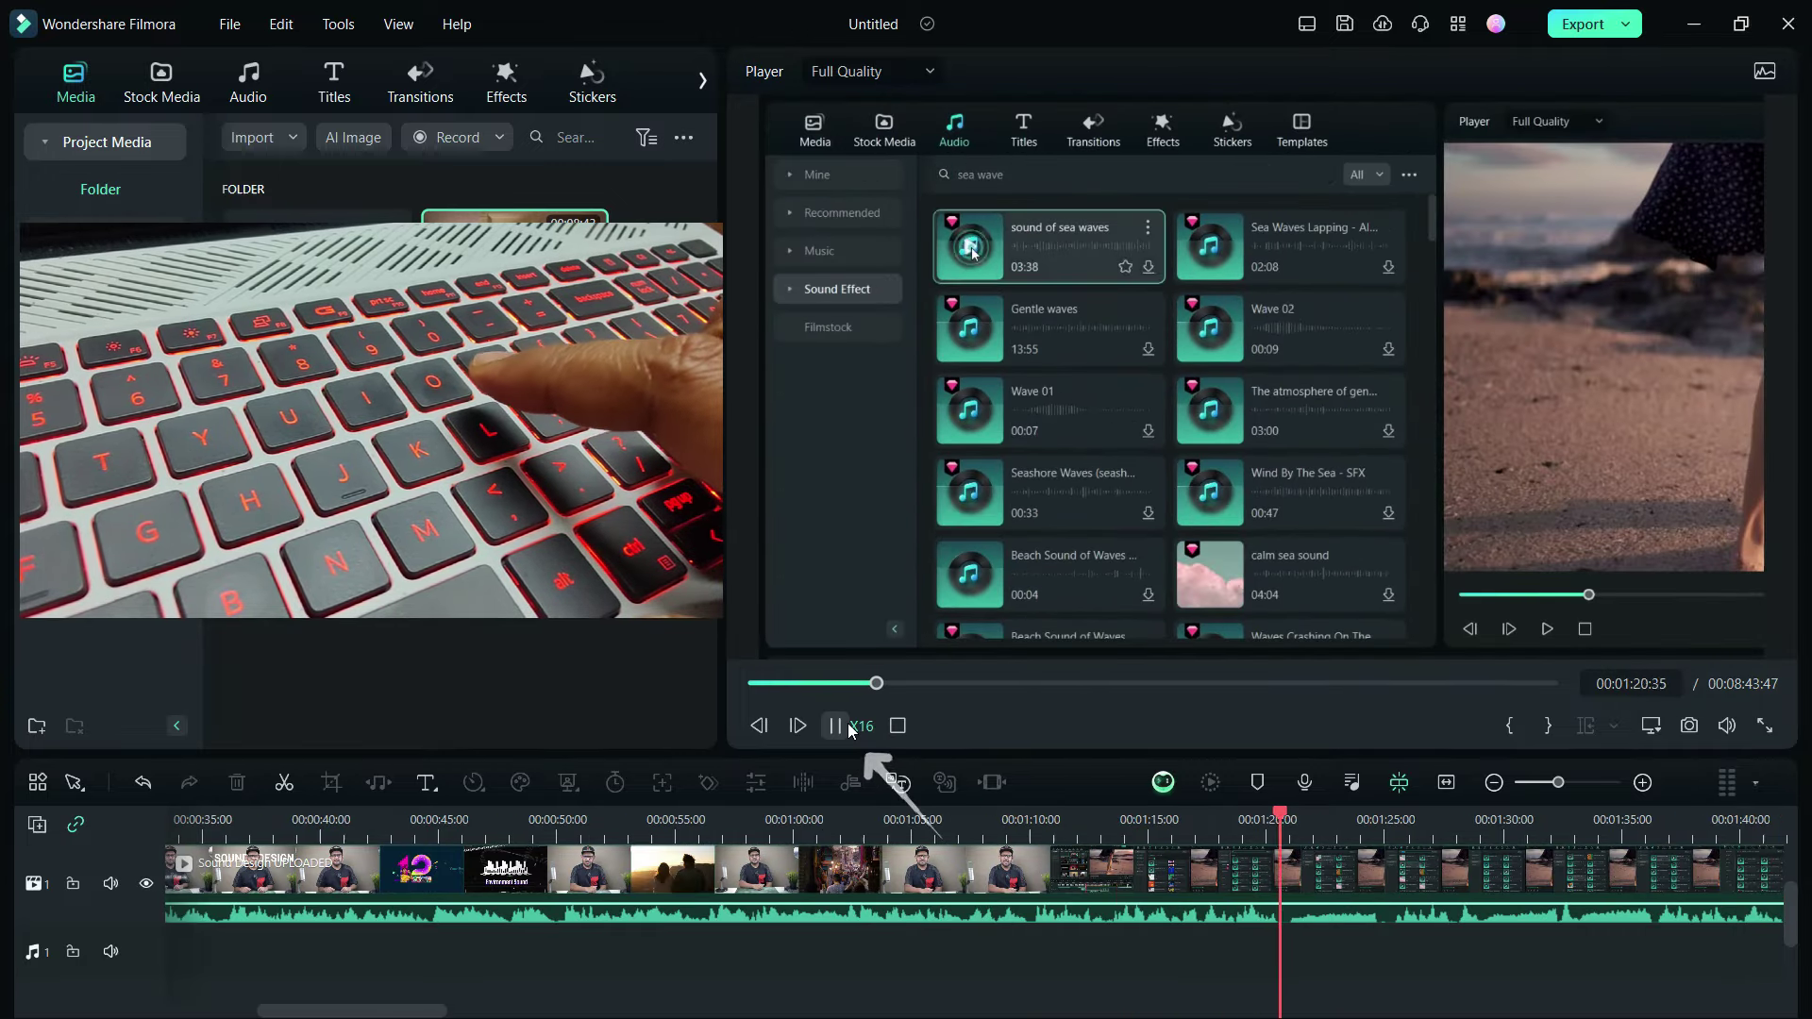
{"action": "key", "text": "l"}
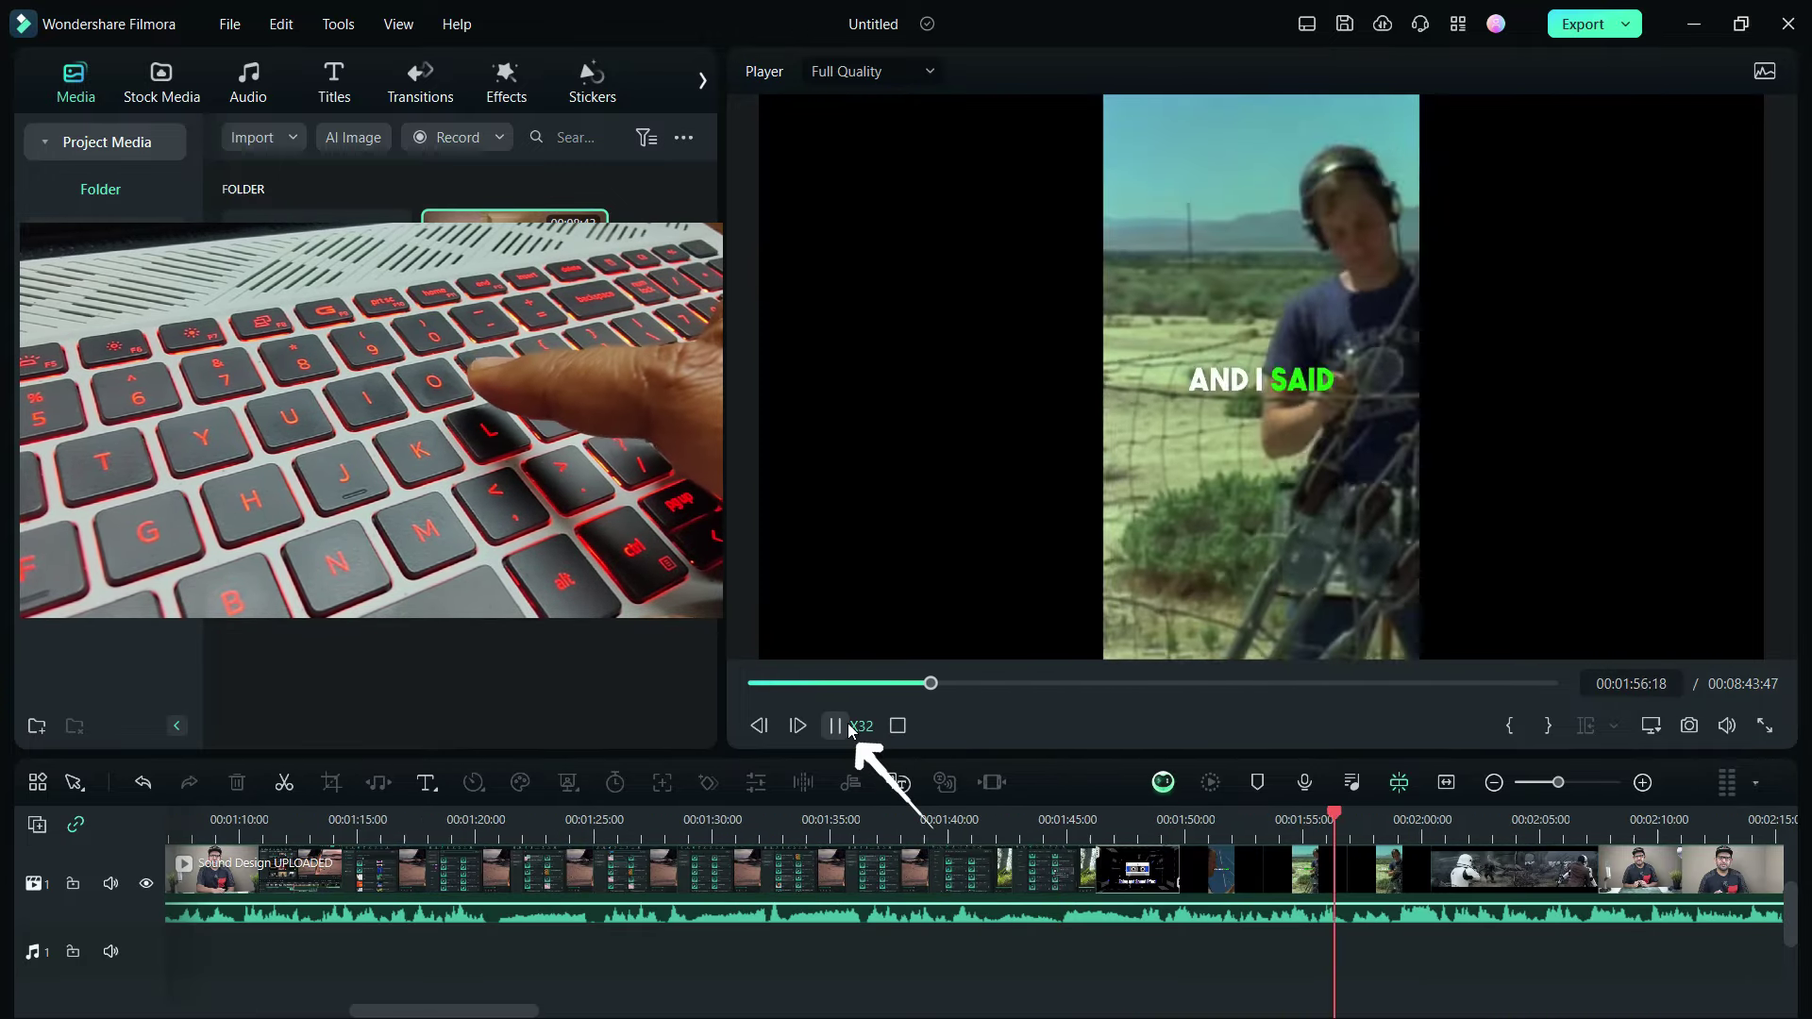
{"action": "key", "text": "l"}
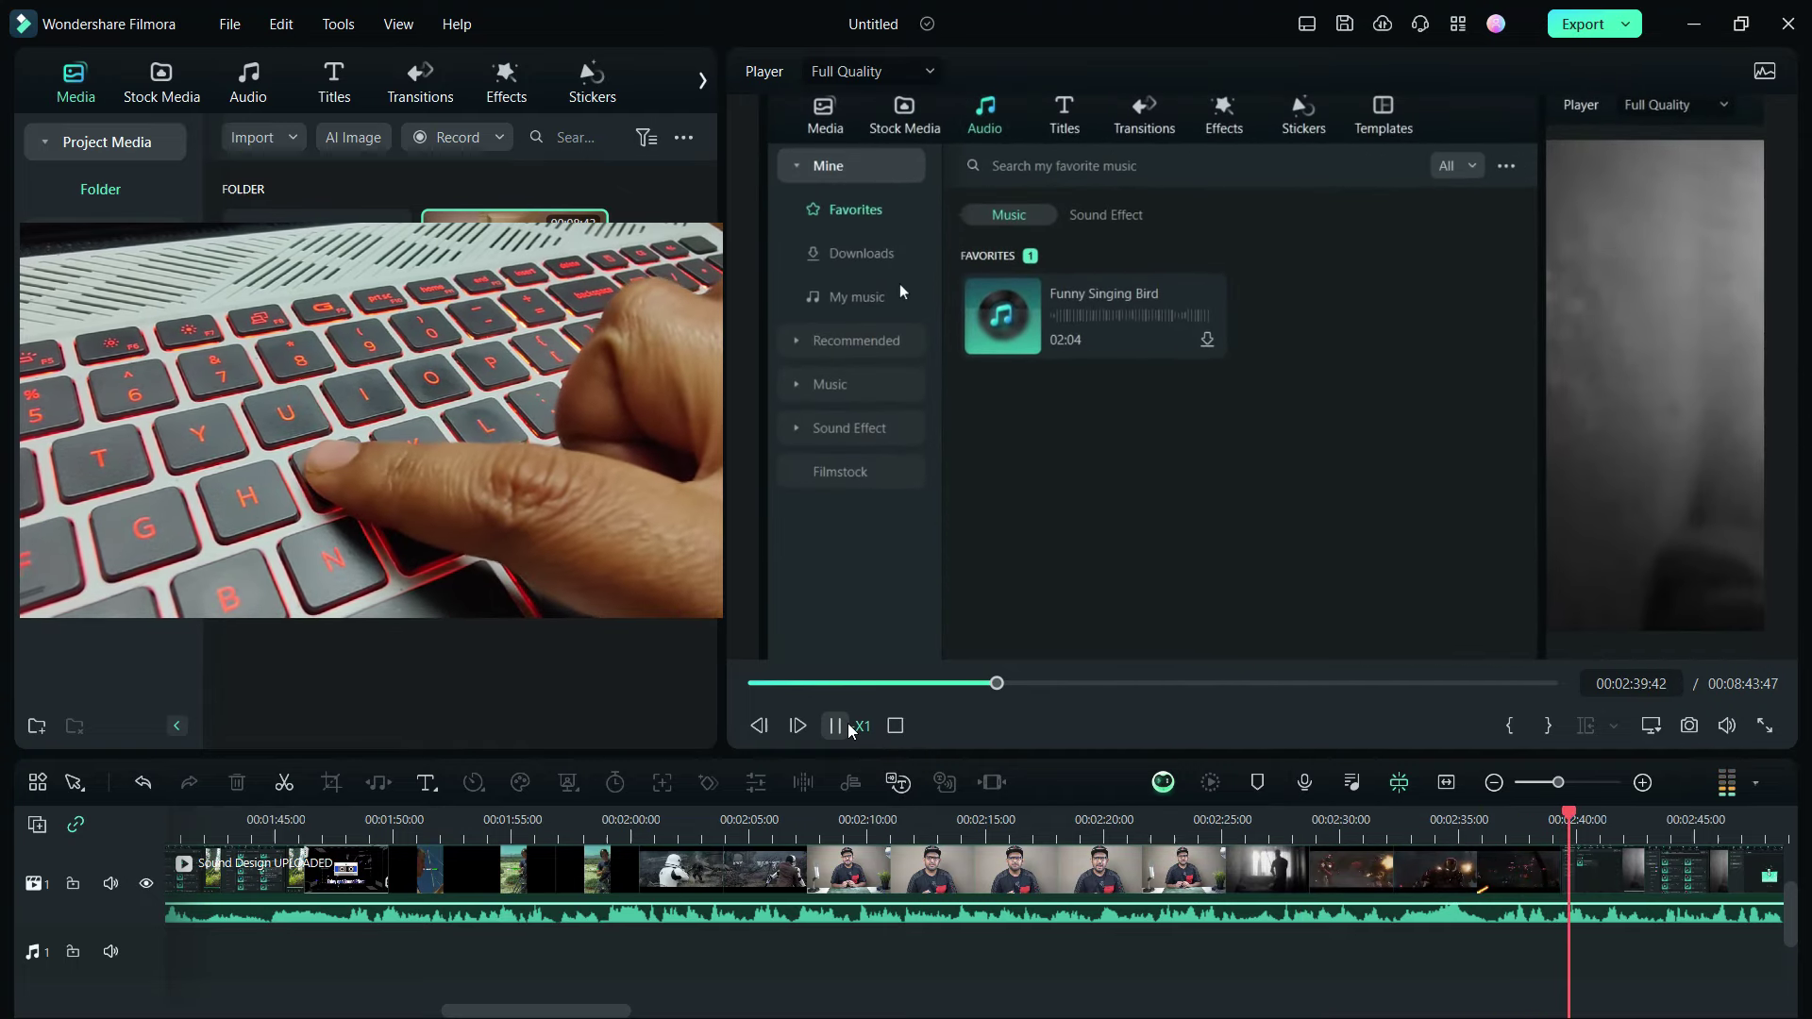
Play in reverse at increasing speeds up to 16x, stop, play forward briefly, then stop
{"action": "key", "text": "j"}
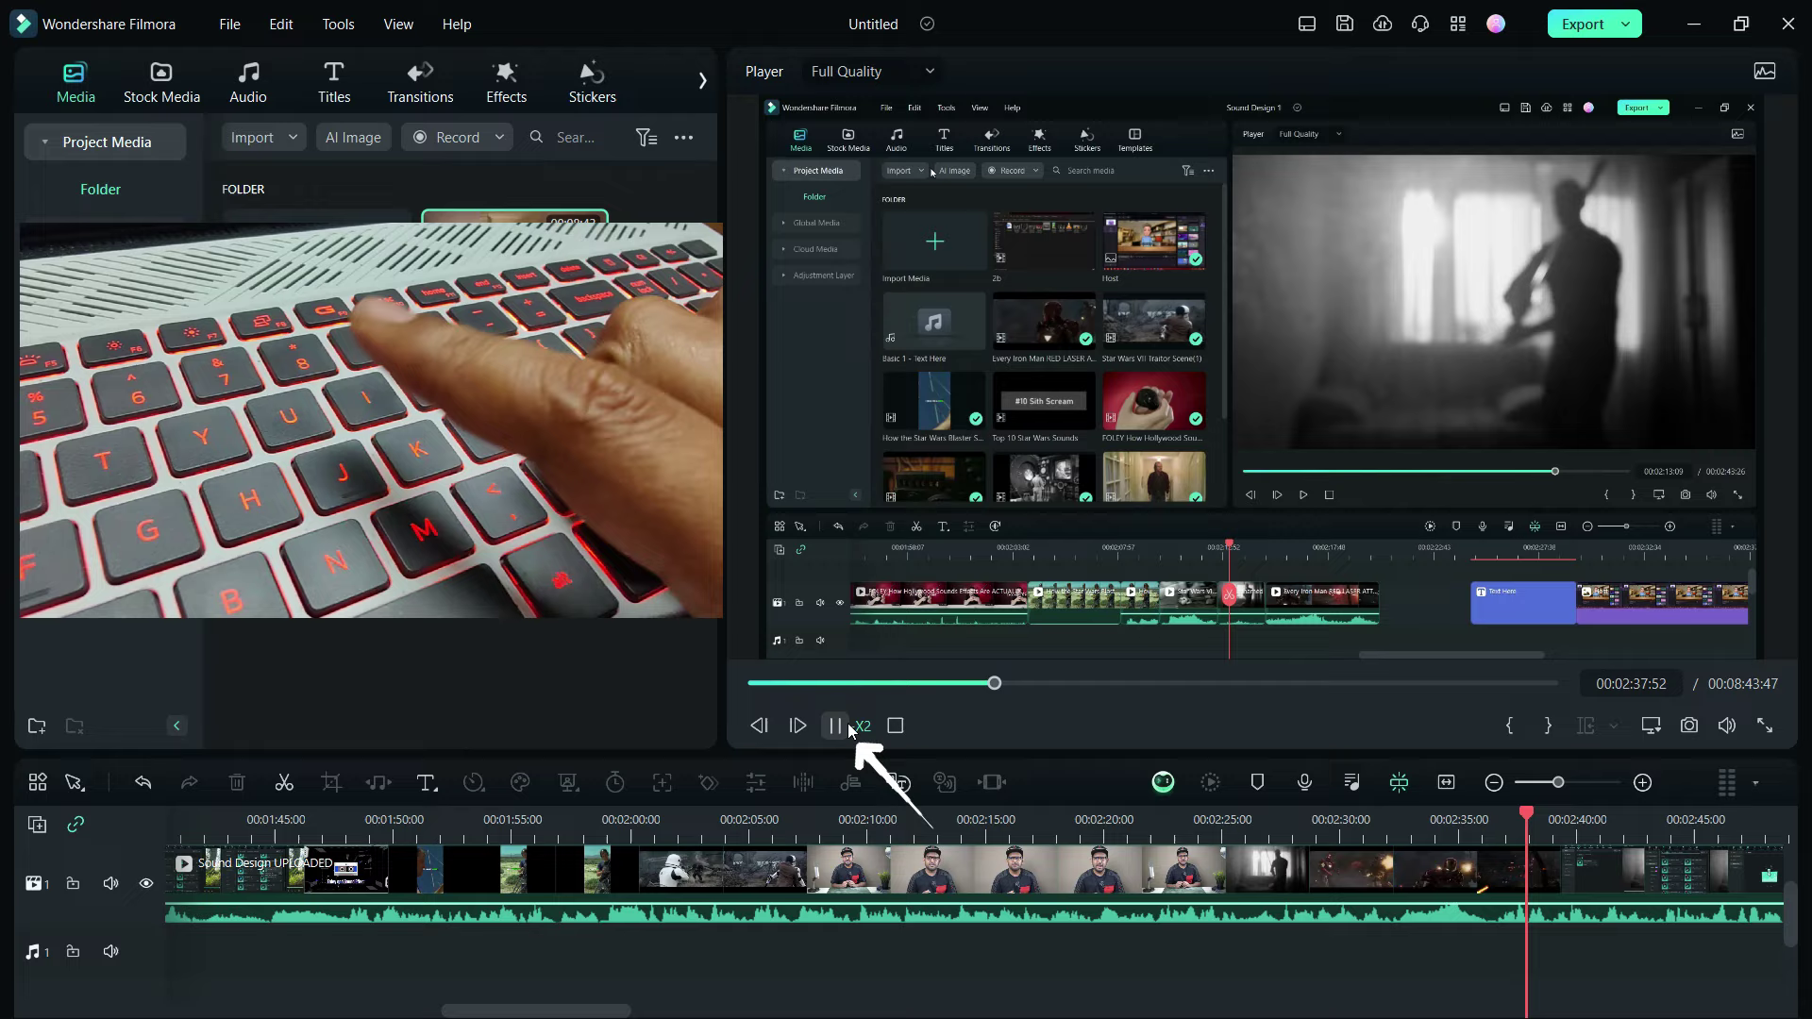
{"action": "key", "text": "j"}
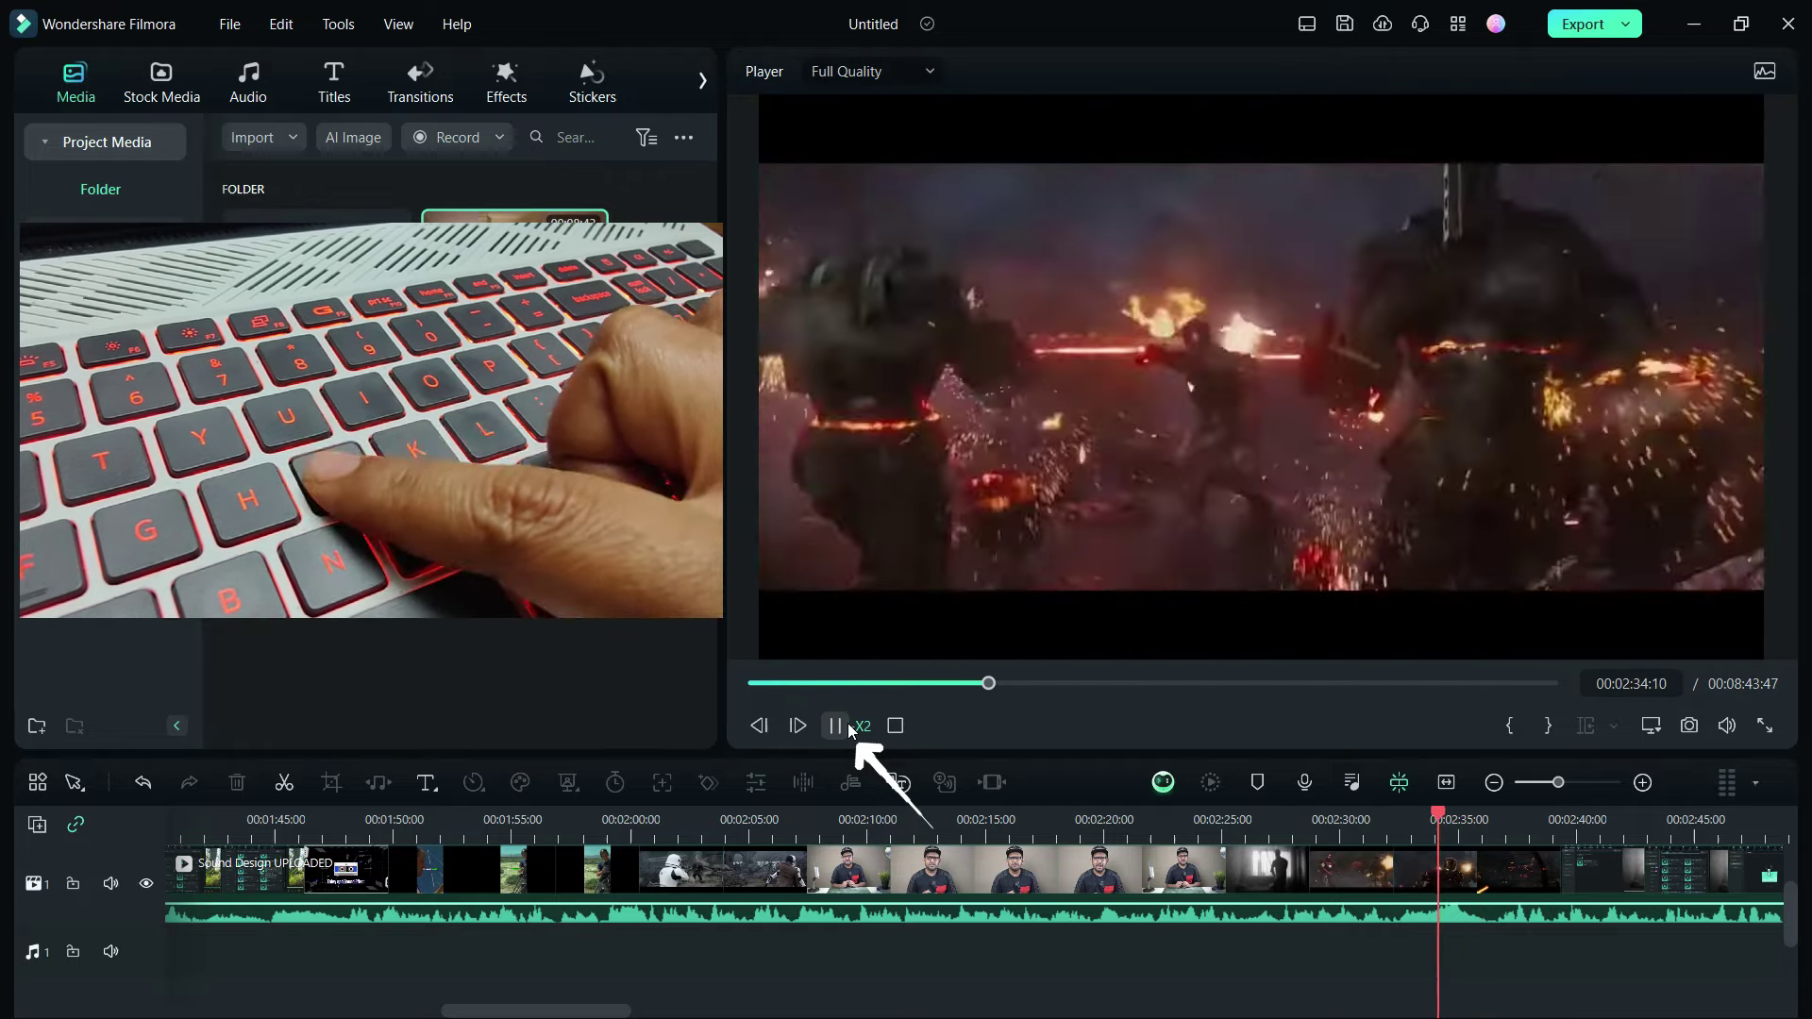
{"action": "key", "text": "j"}
{"action": "key", "text": "j"}
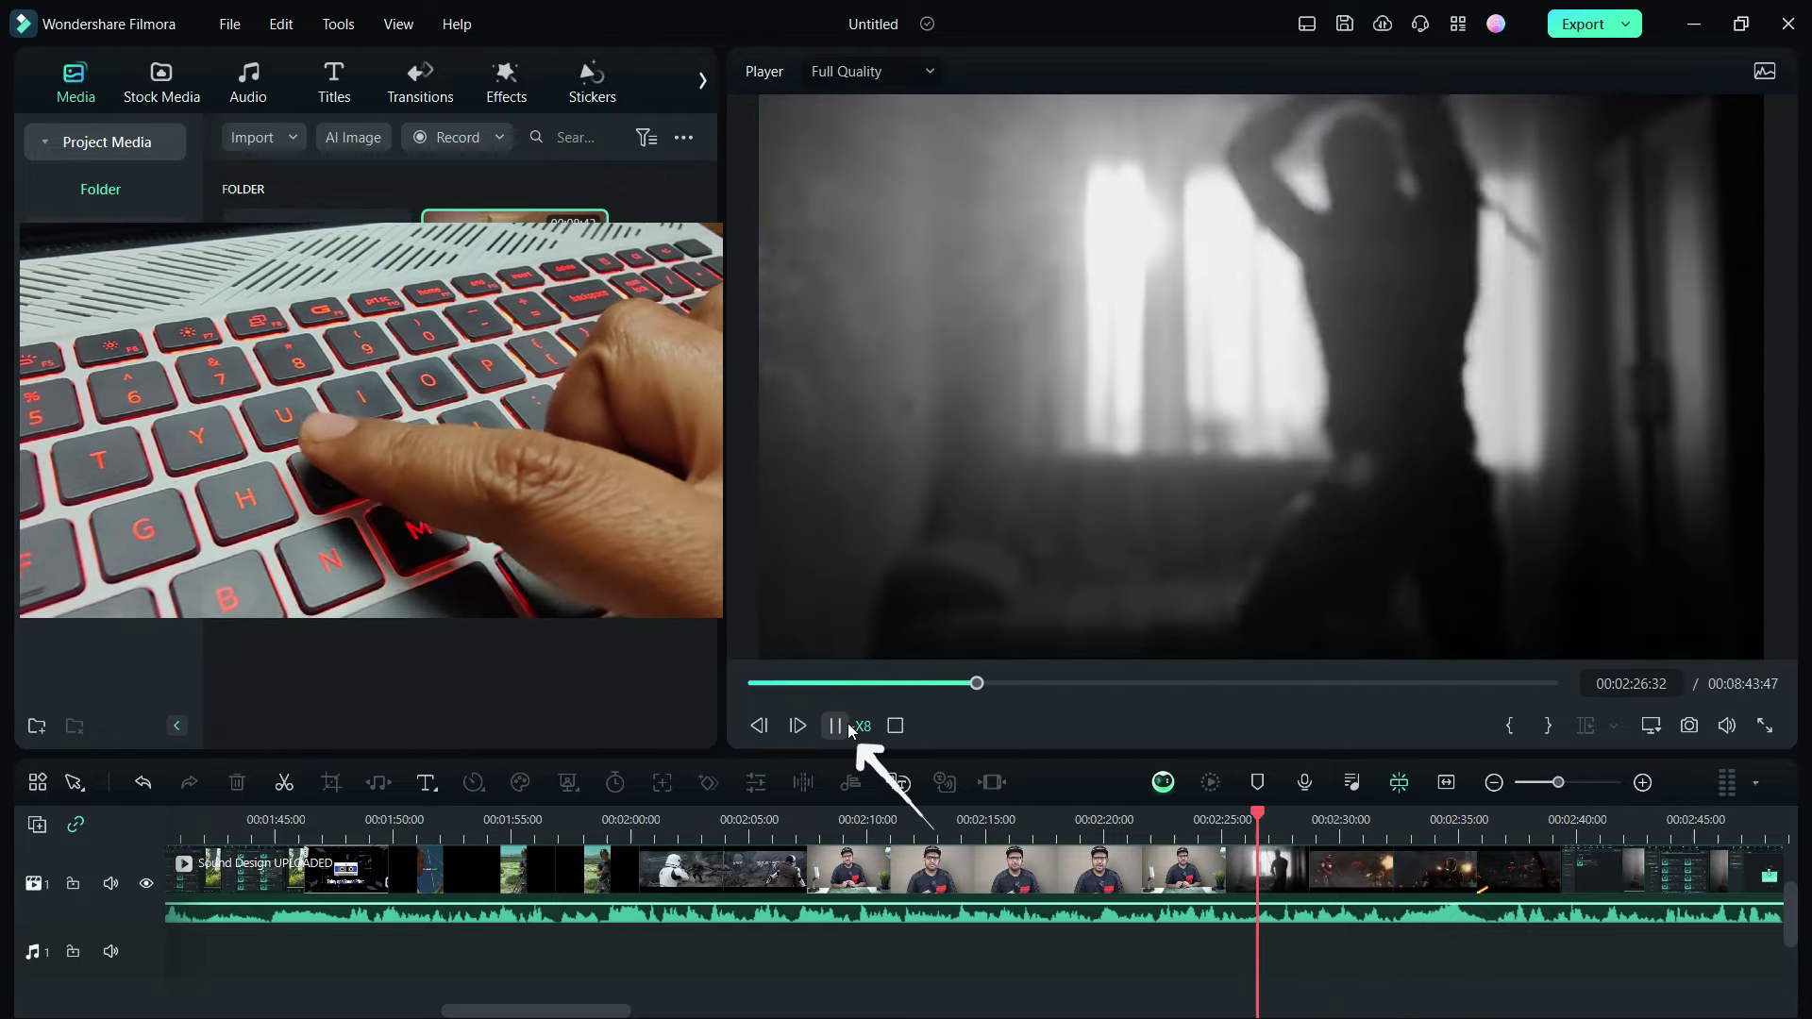
{"action": "key", "text": "j"}
{"action": "key", "text": "j"}
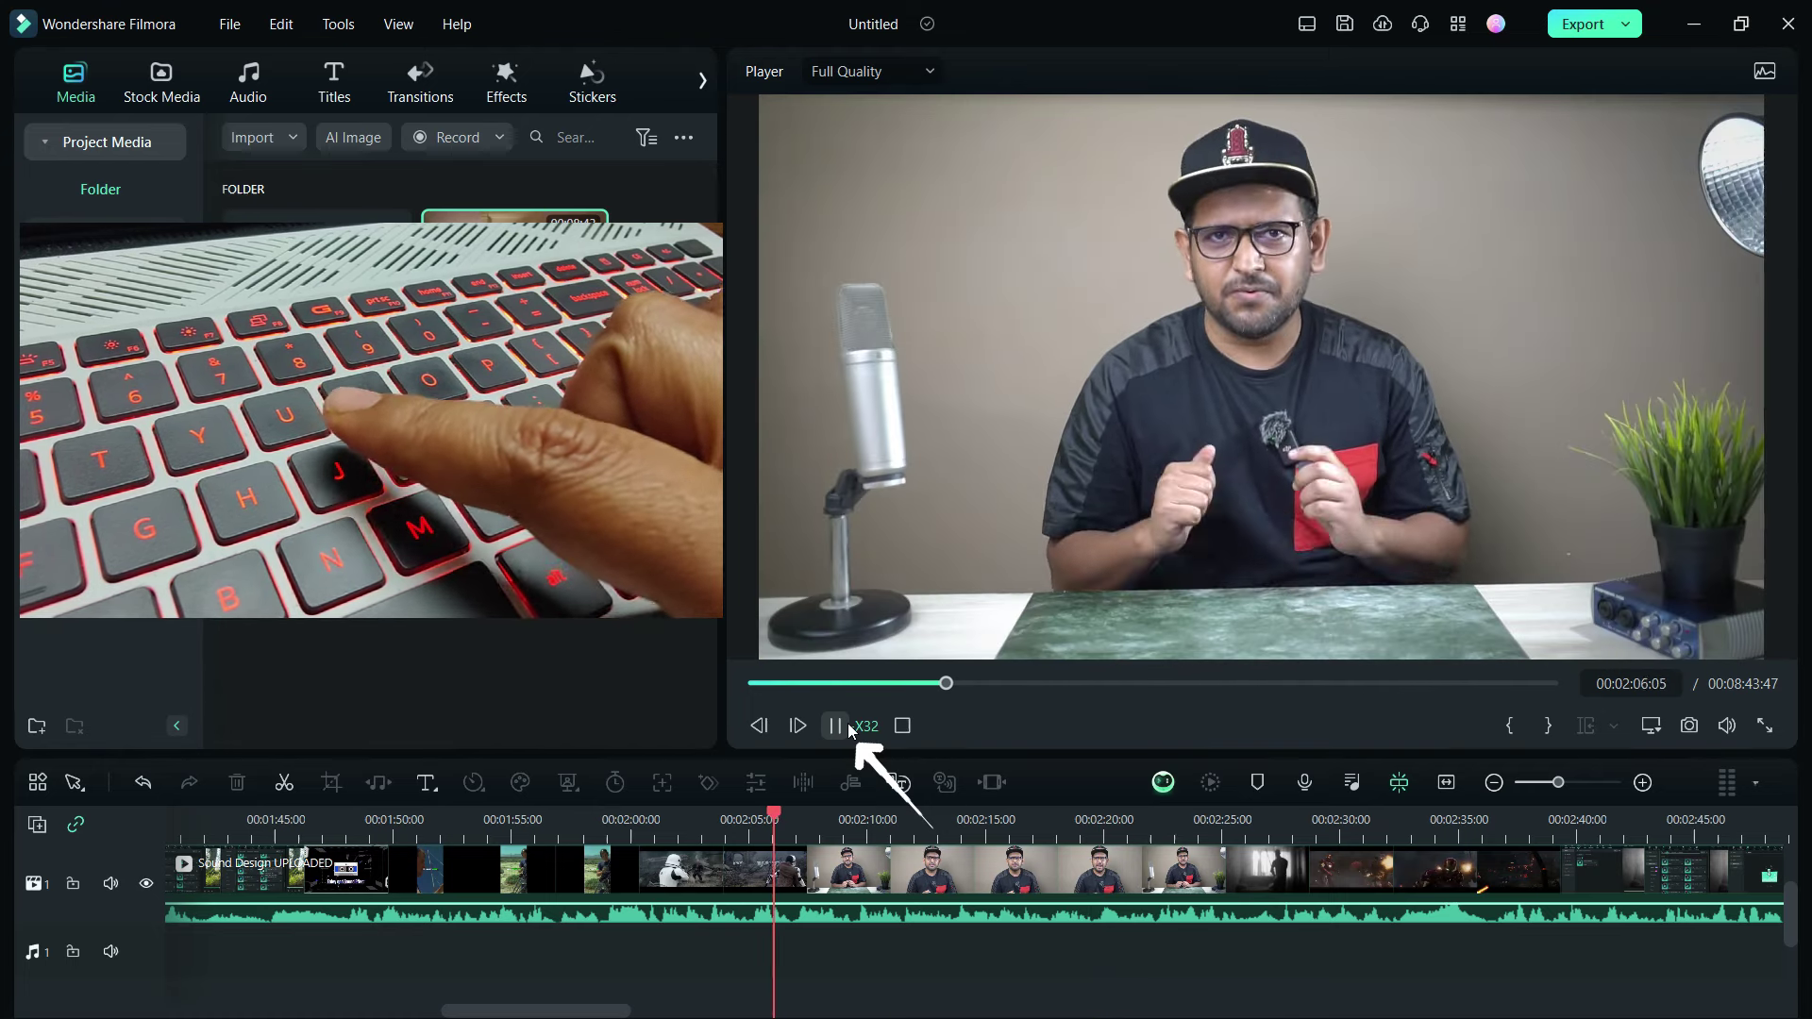
{"action": "key", "text": "k"}
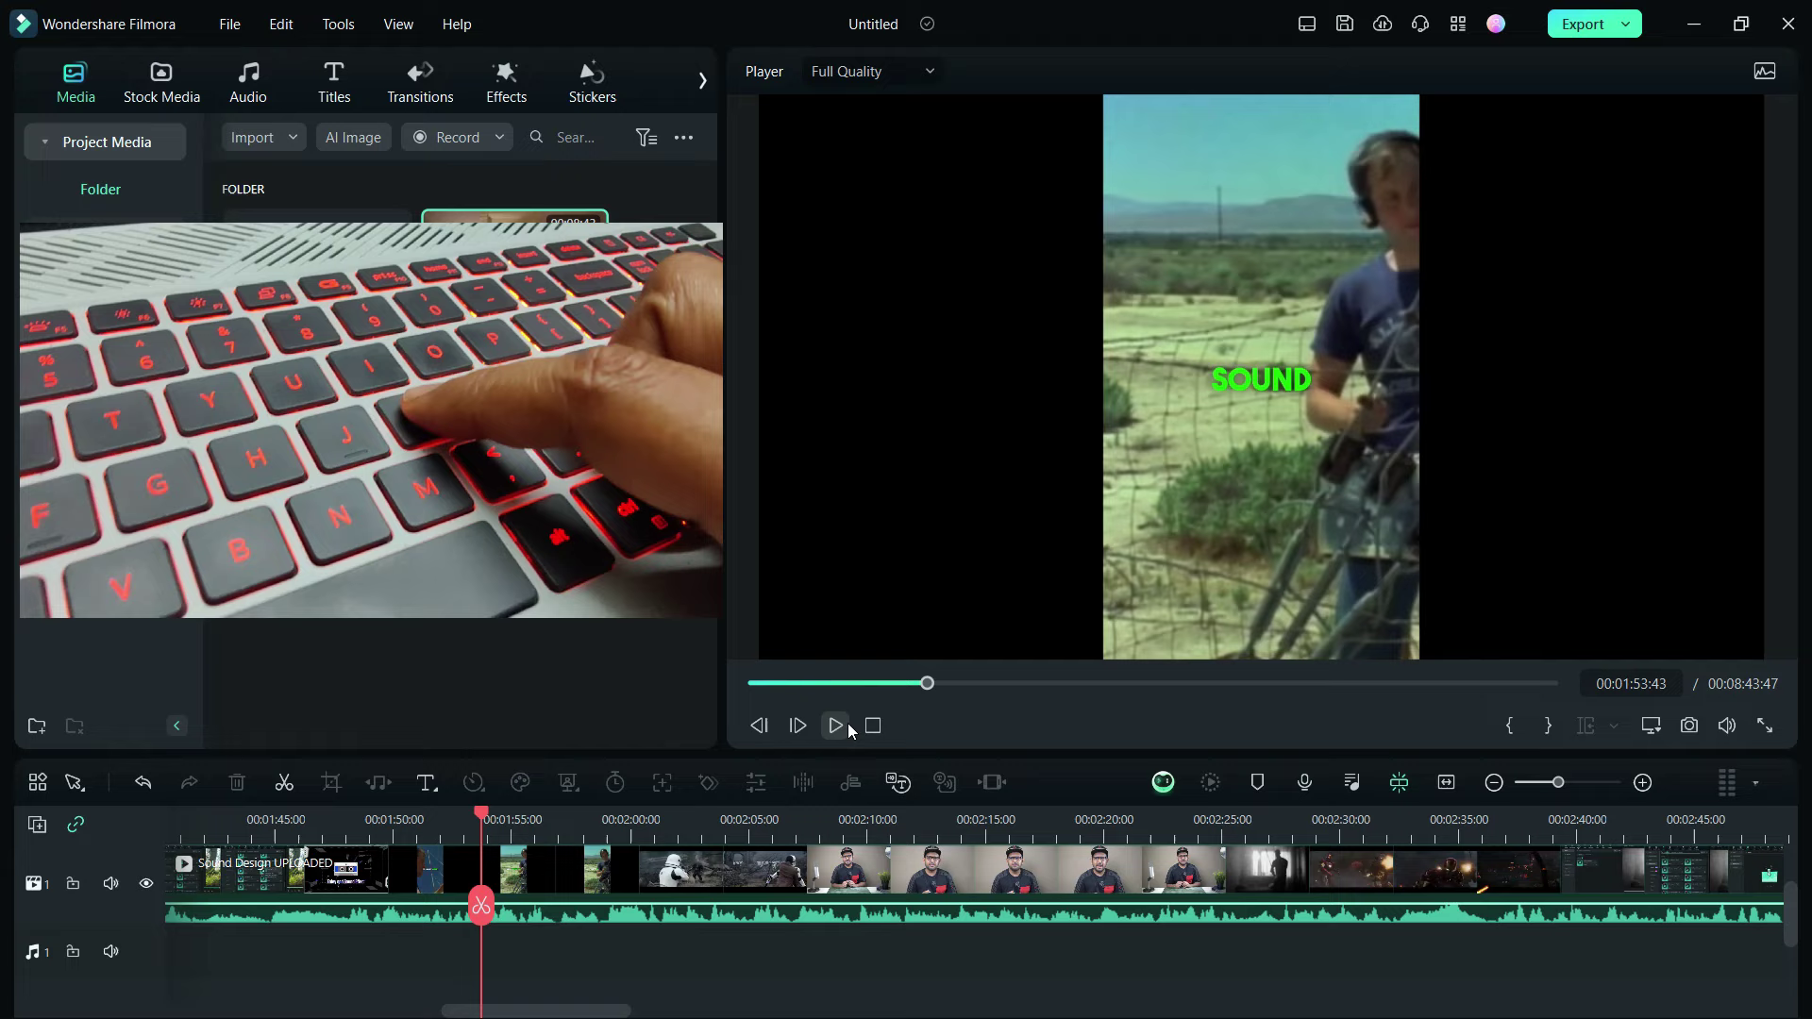
{"action": "key", "text": "l"}
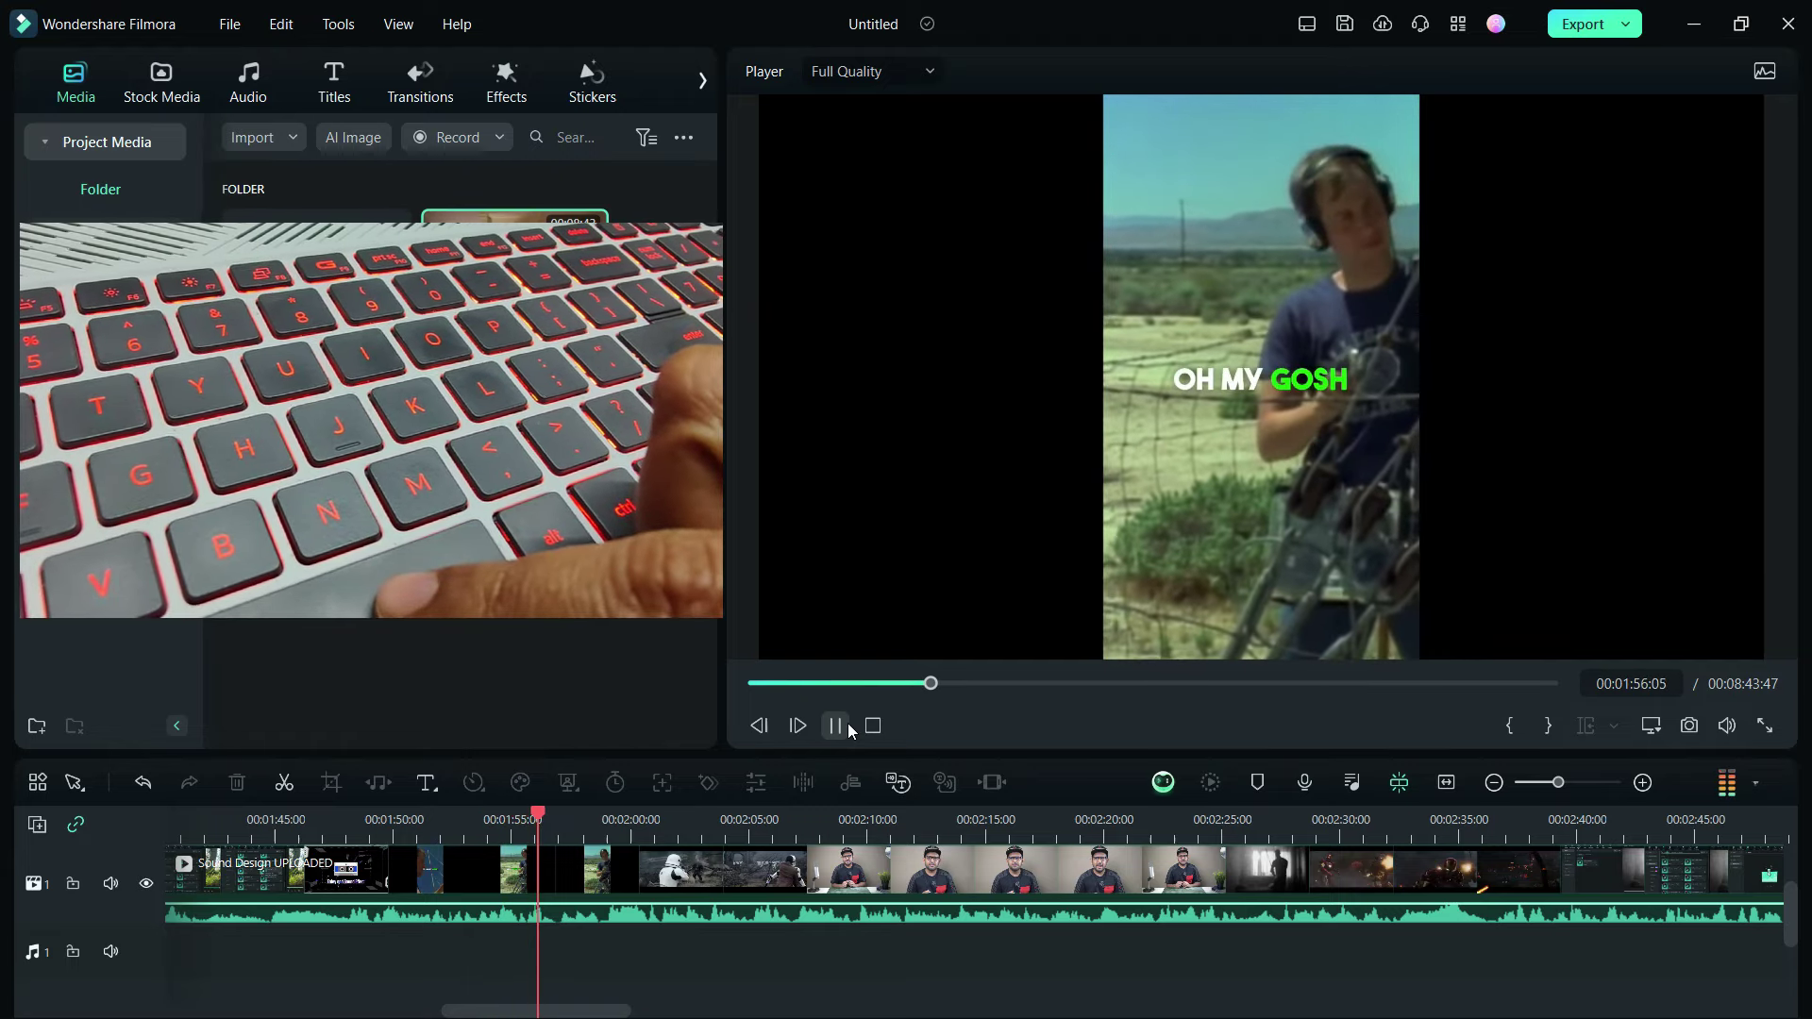
{"action": "key", "text": "k"}
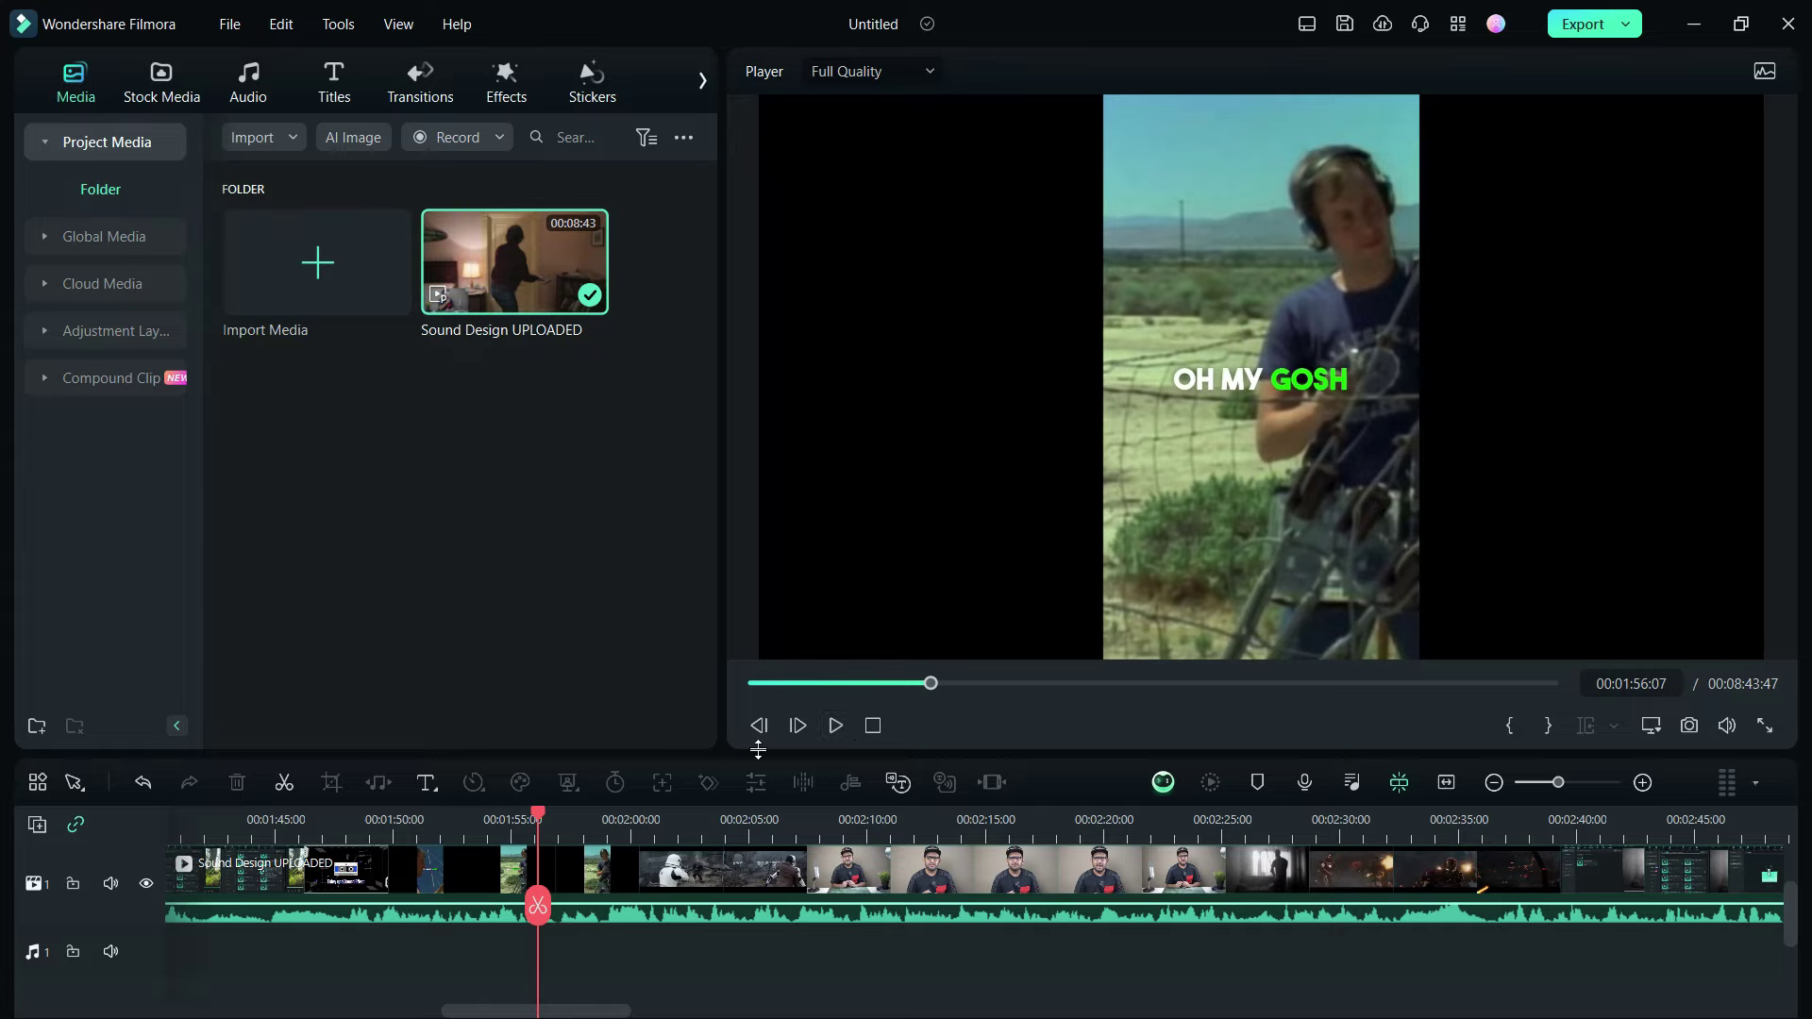
Enlarge the timeline and launch AI Text Based Editing (Silence Detection) from the clip's Smart Edit Tool menu
{"action": "left_click_drag", "start_coordinate": [765, 752], "coordinate": [770, 664]}
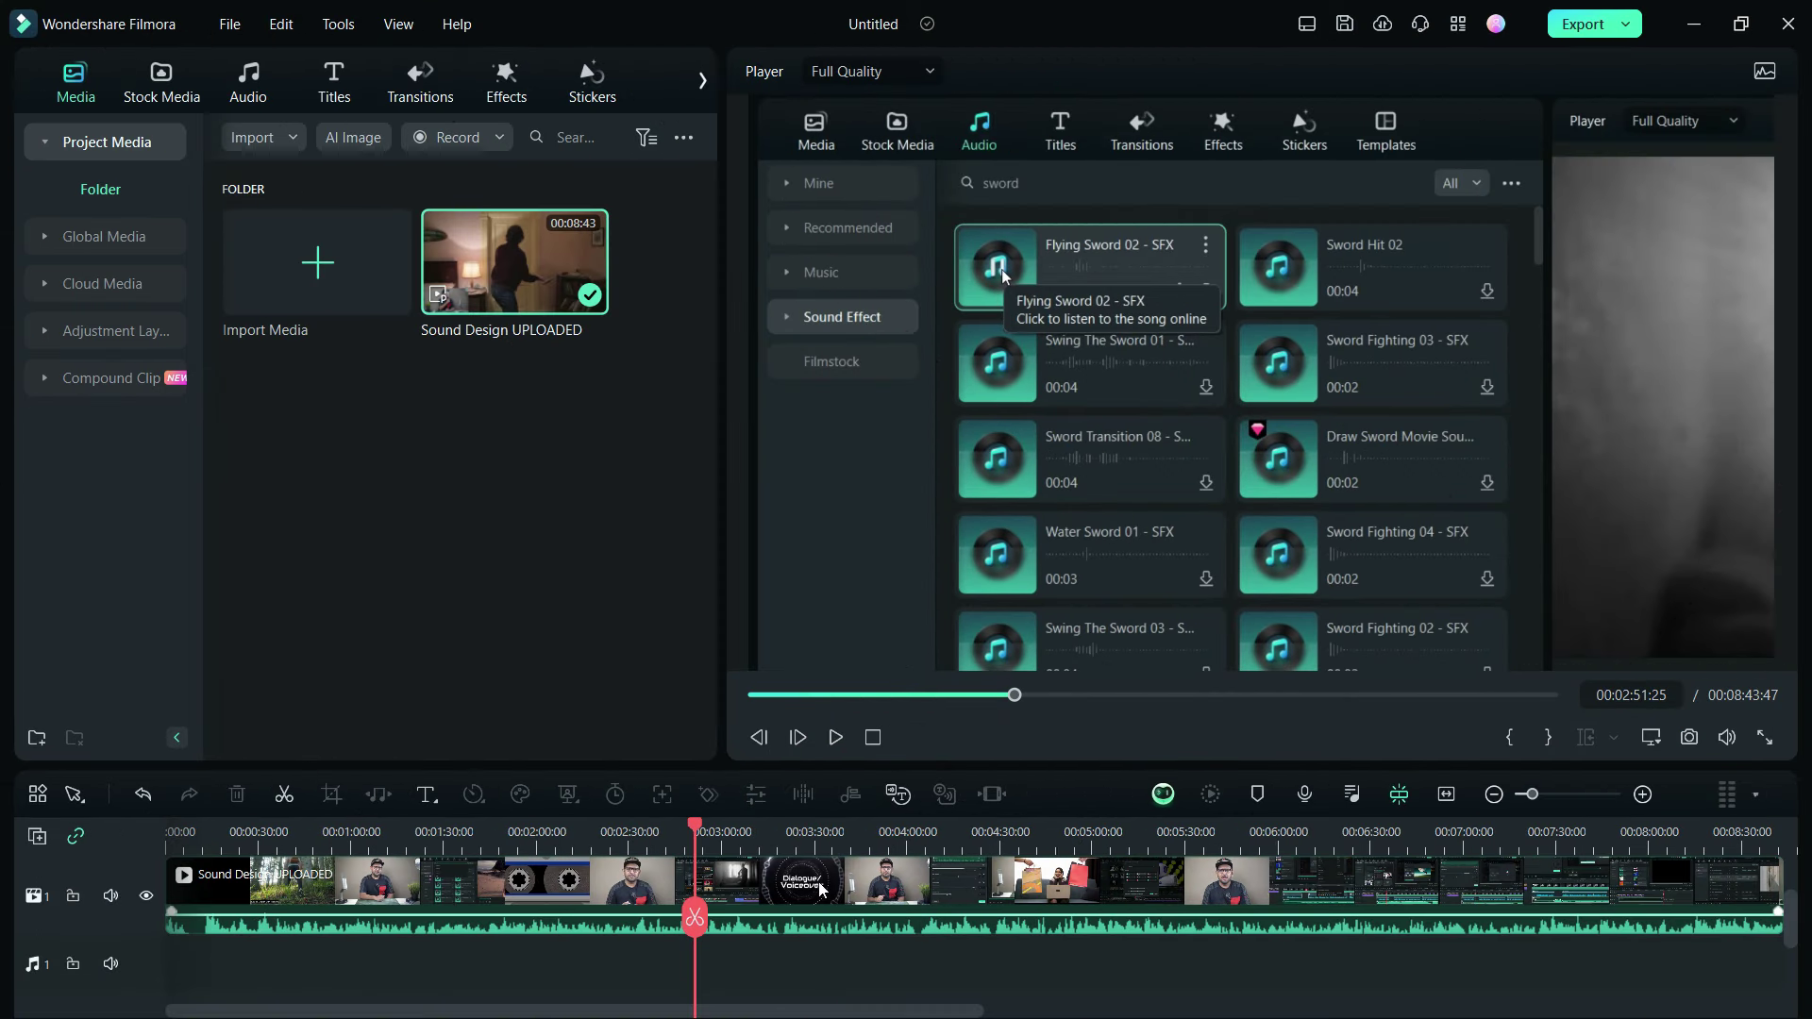
{"action": "right_click", "coordinate": [813, 887]}
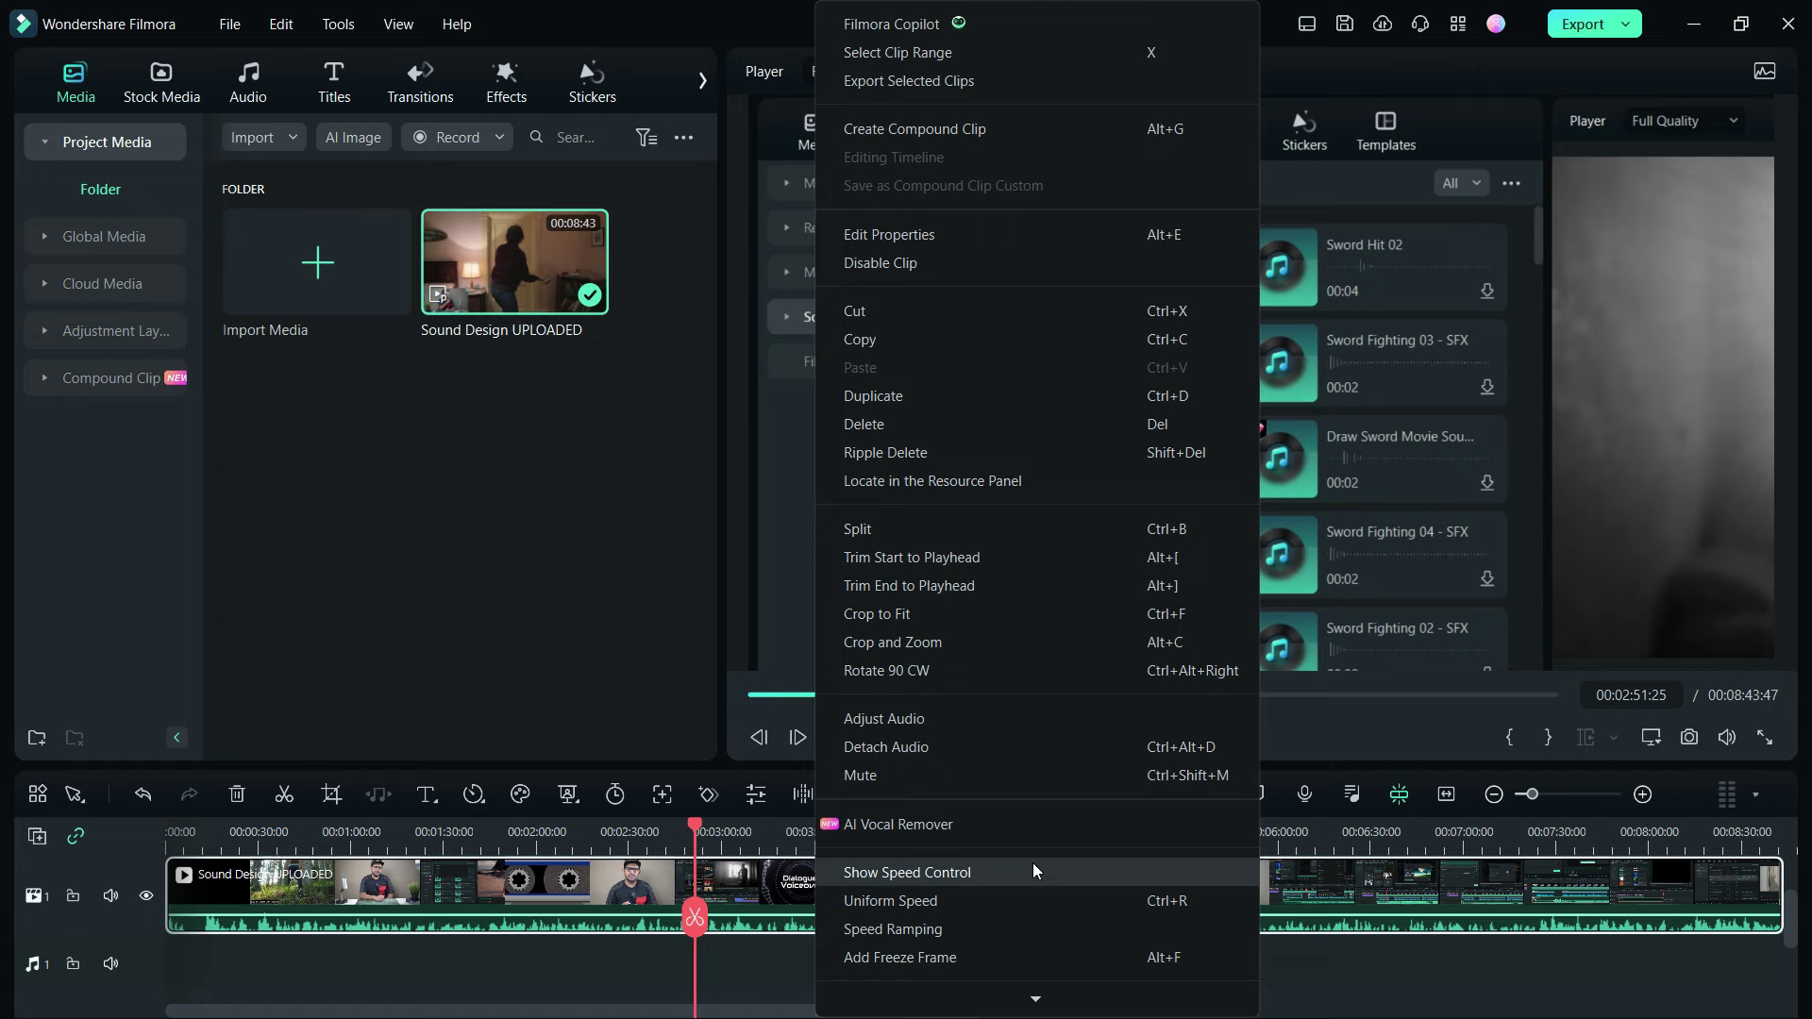
{"action": "scroll", "coordinate": [1033, 863], "scroll_direction": "down", "scroll_amount": 5}
{"action": "scroll", "coordinate": [1033, 863], "scroll_direction": "down", "scroll_amount": 1}
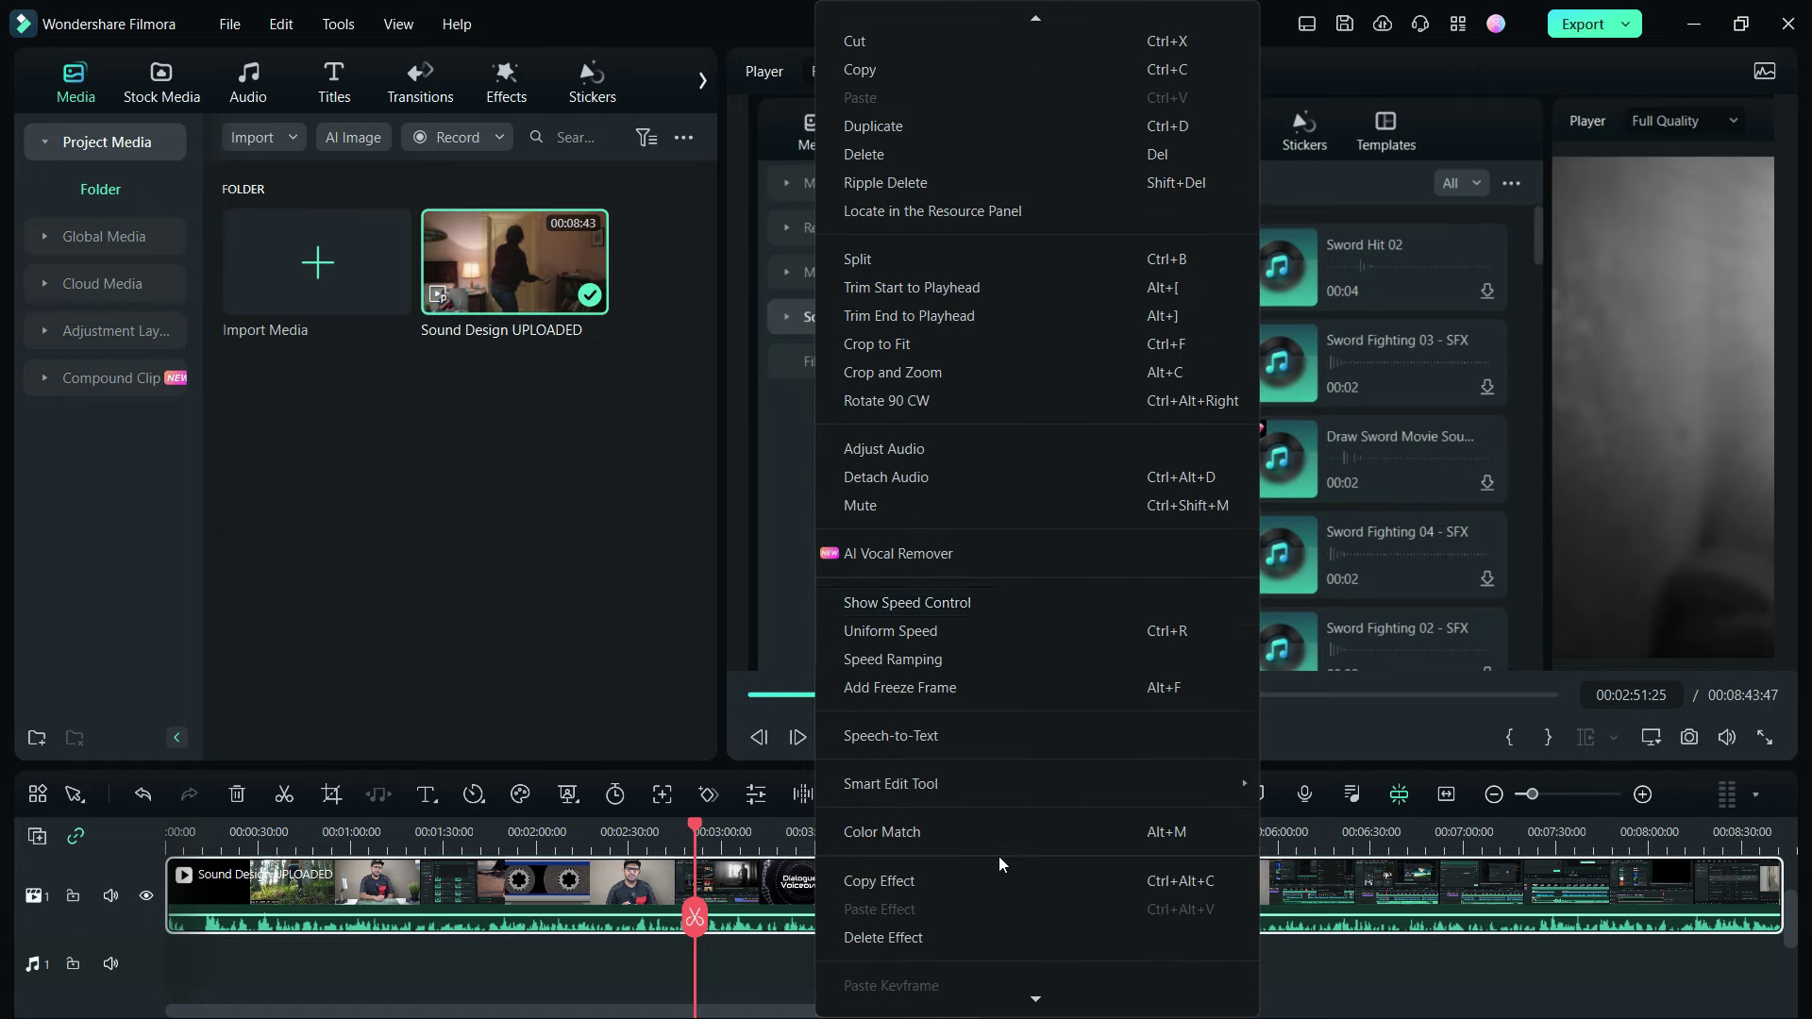
{"action": "mouse_move", "coordinate": [908, 785]}
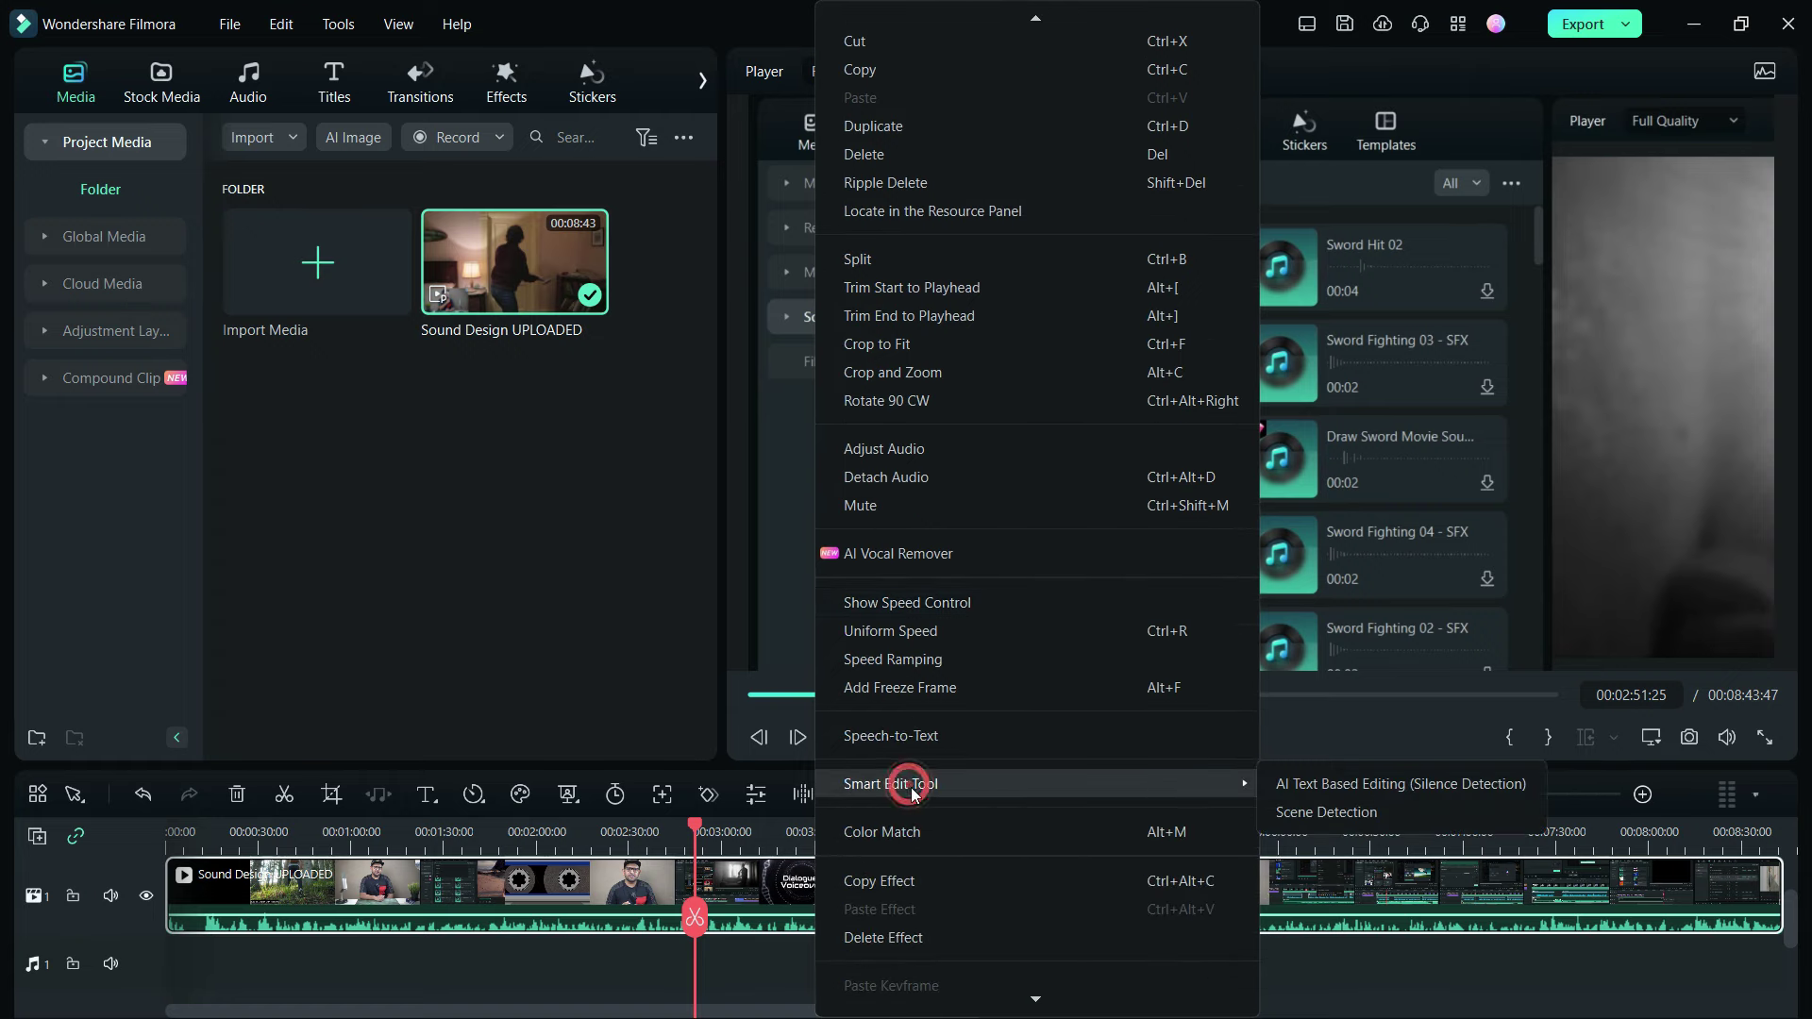
{"action": "left_click", "coordinate": [1364, 786]}
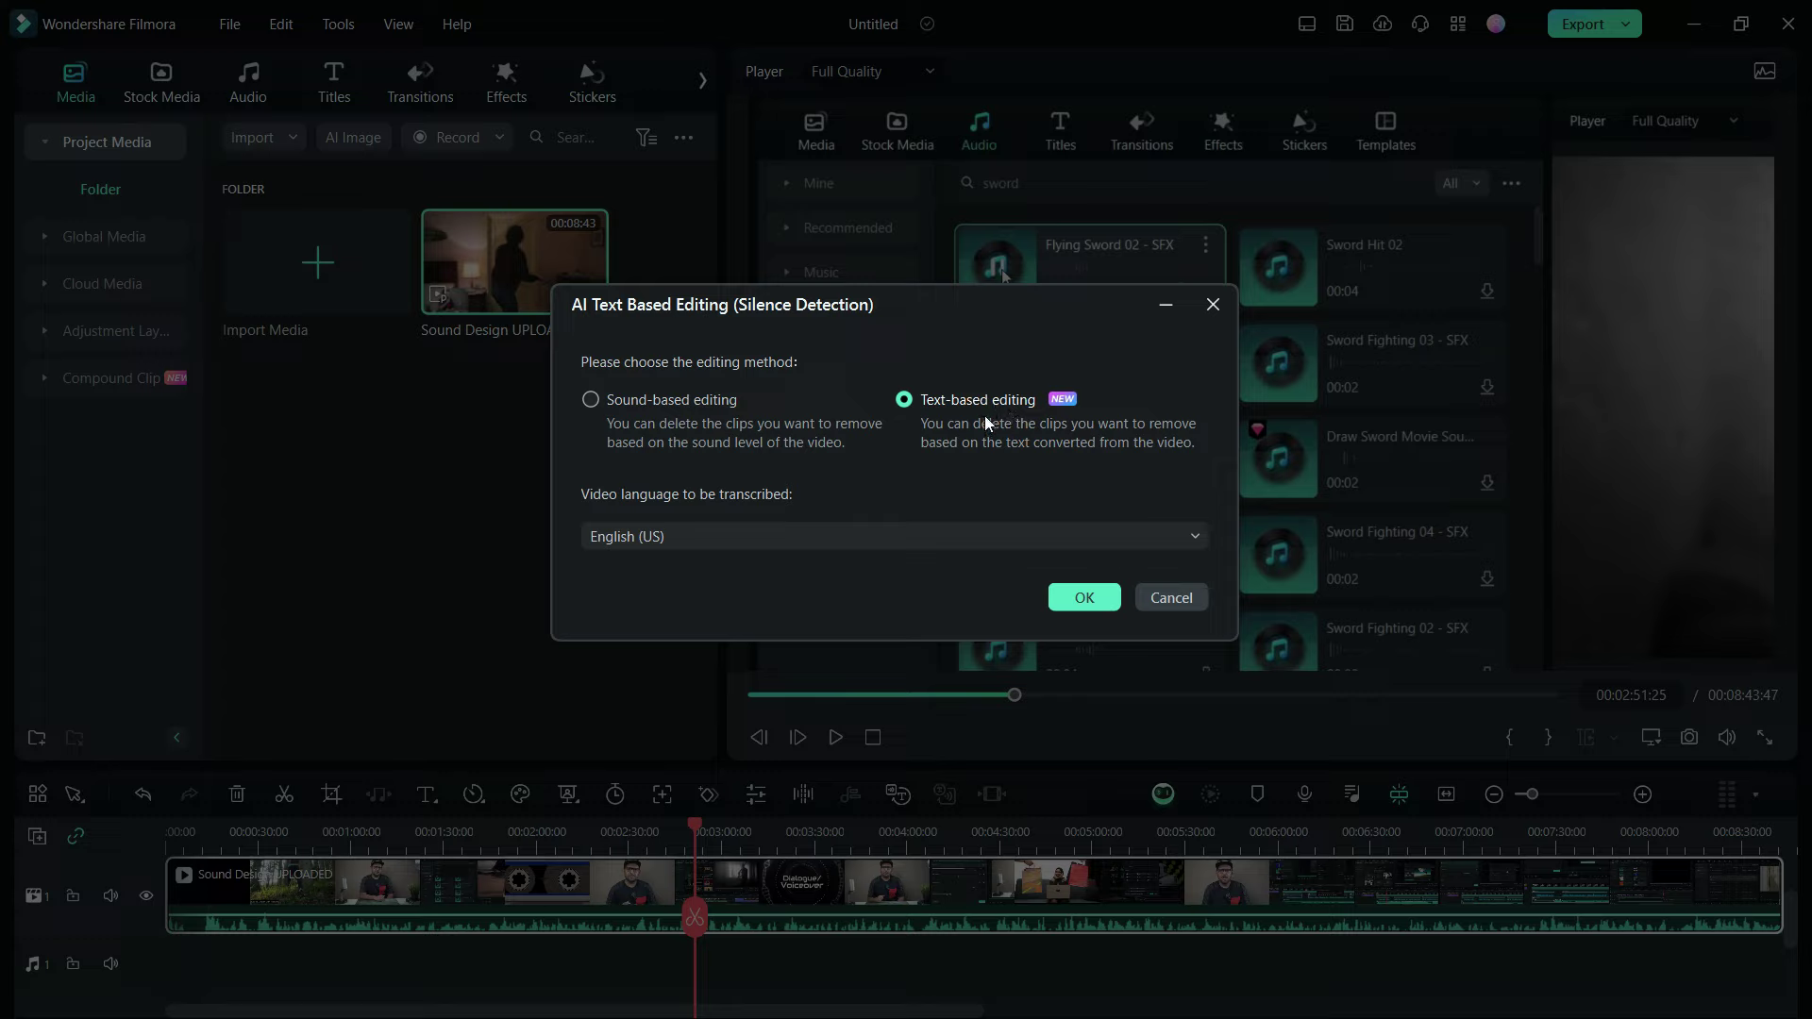
Transcribe the clip, then select the 'For example' passage and preview it in the player
{"action": "left_click", "coordinate": [1079, 600]}
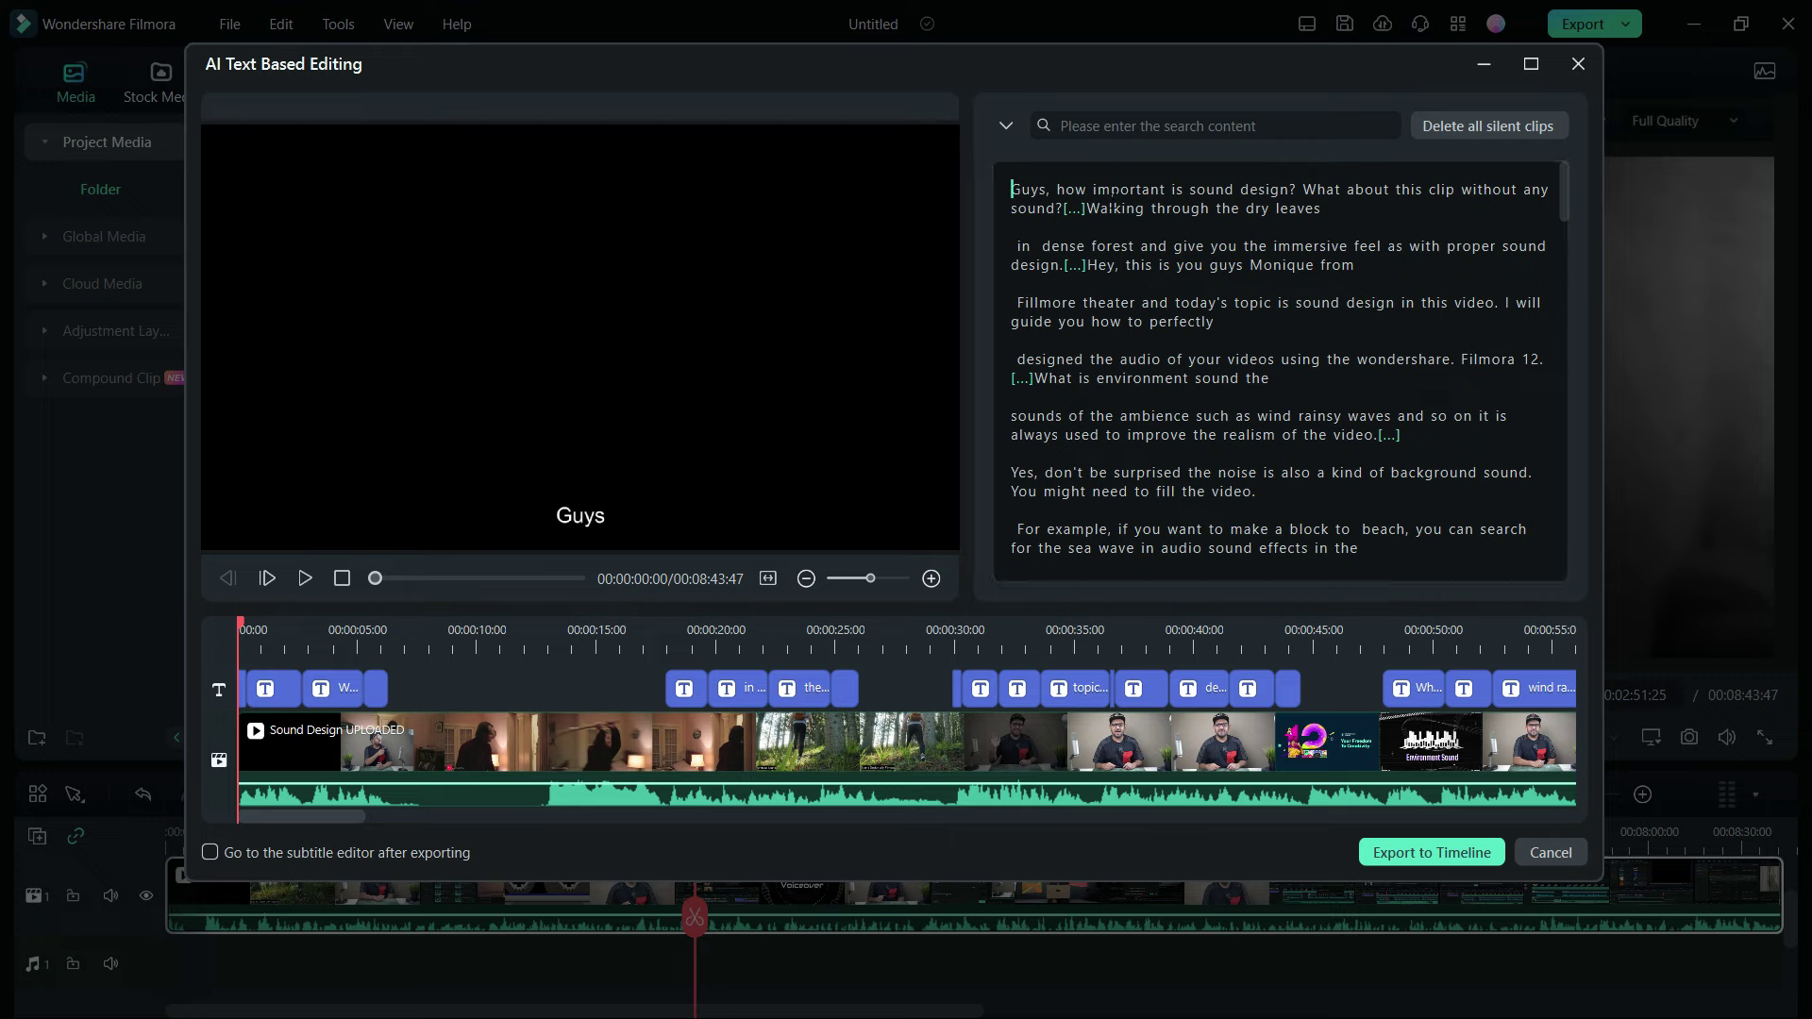
{"action": "mouse_move", "coordinate": [1556, 190]}
{"action": "left_mouse_down"}
{"action": "mouse_move", "coordinate": [1536, 358]}
{"action": "mouse_move", "coordinate": [1548, 567]}
{"action": "mouse_move", "coordinate": [1544, 203]}
{"action": "left_mouse_up"}
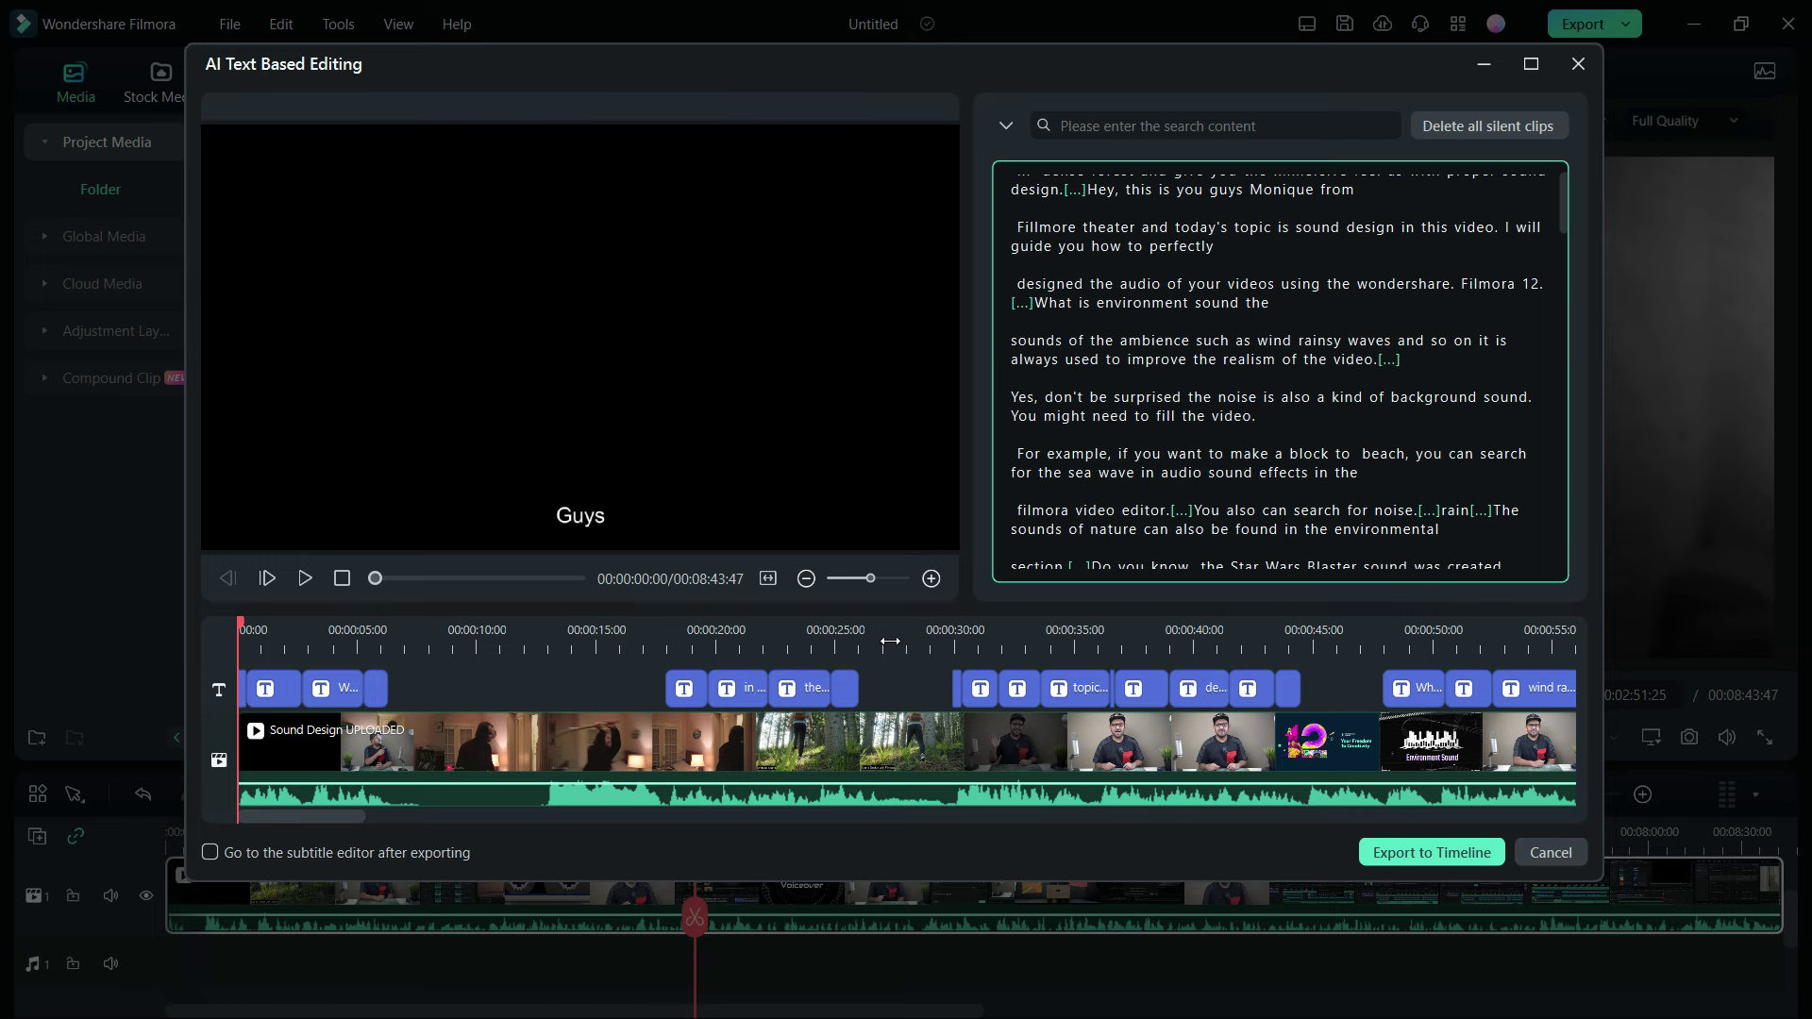
{"action": "left_click_drag", "start_coordinate": [1018, 455], "coordinate": [1358, 472]}
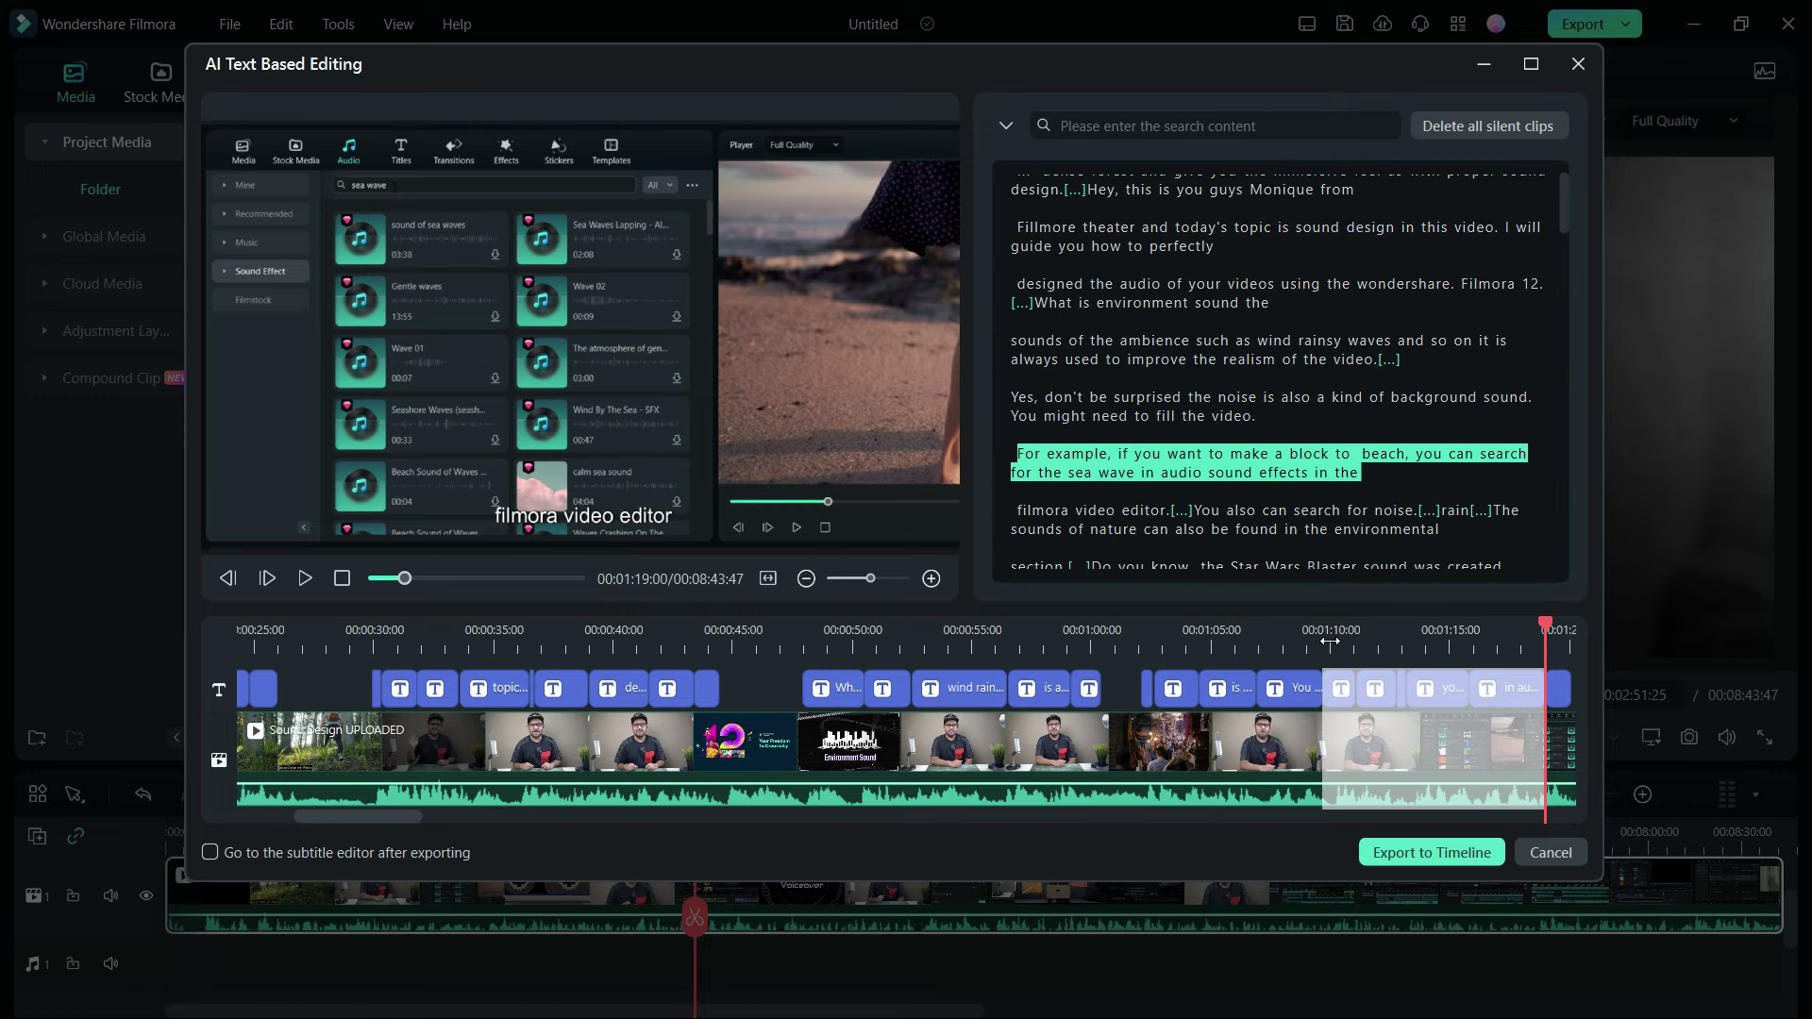
{"action": "left_click", "coordinate": [1331, 640]}
{"action": "left_click", "coordinate": [302, 577]}
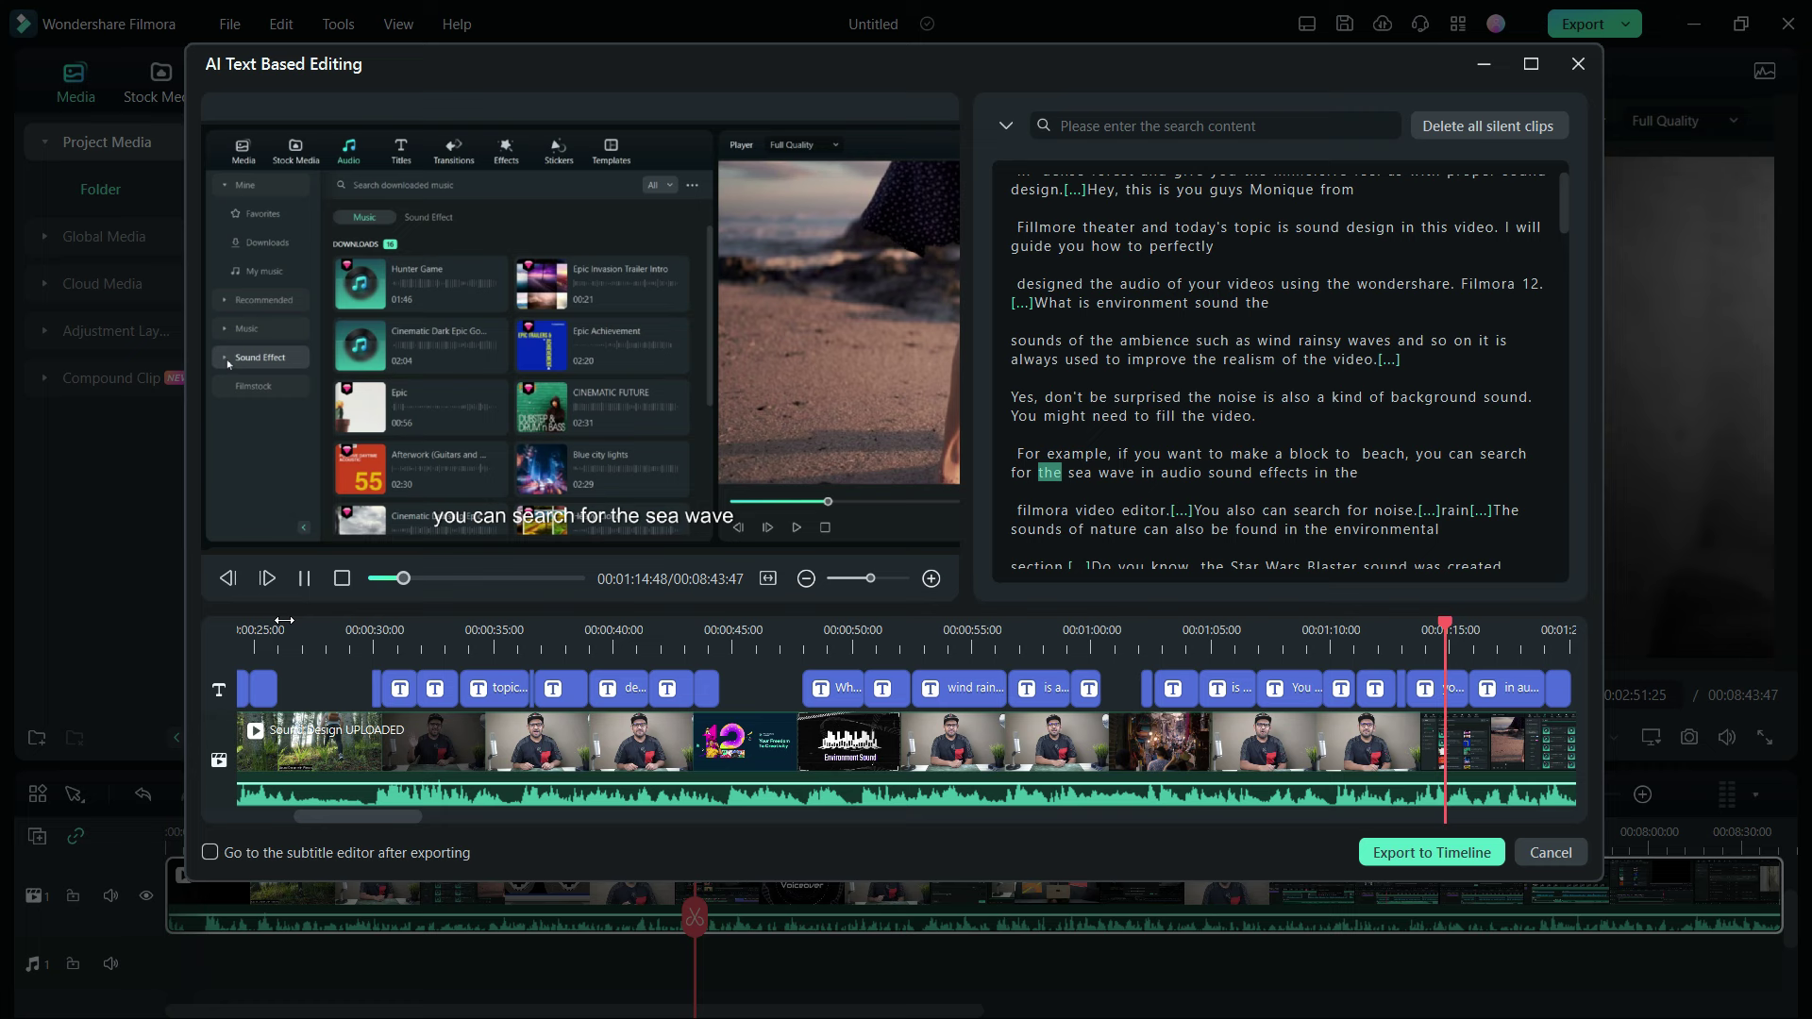
{"action": "left_click", "coordinate": [302, 577]}
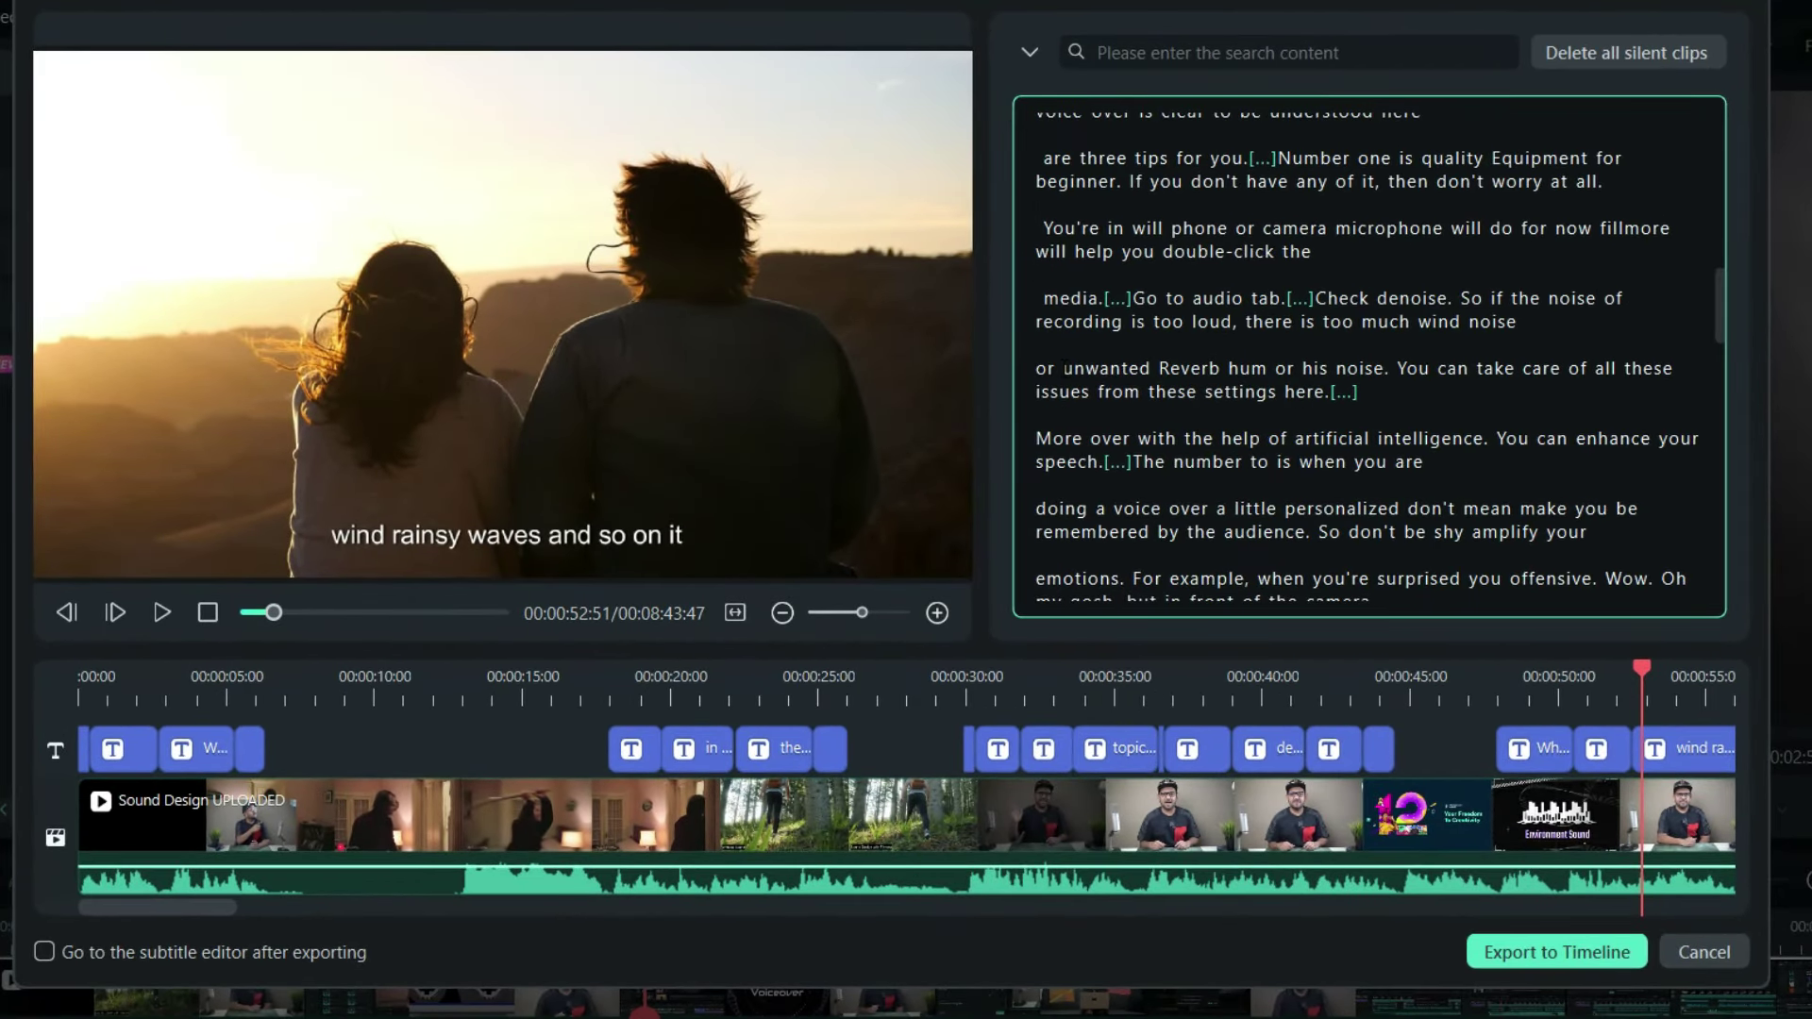
Select the sentence about unwanted reverb and hum, move the playhead to about 04:37, and place the caret in the transcript
{"action": "left_click_drag", "start_coordinate": [1033, 380], "coordinate": [1178, 398]}
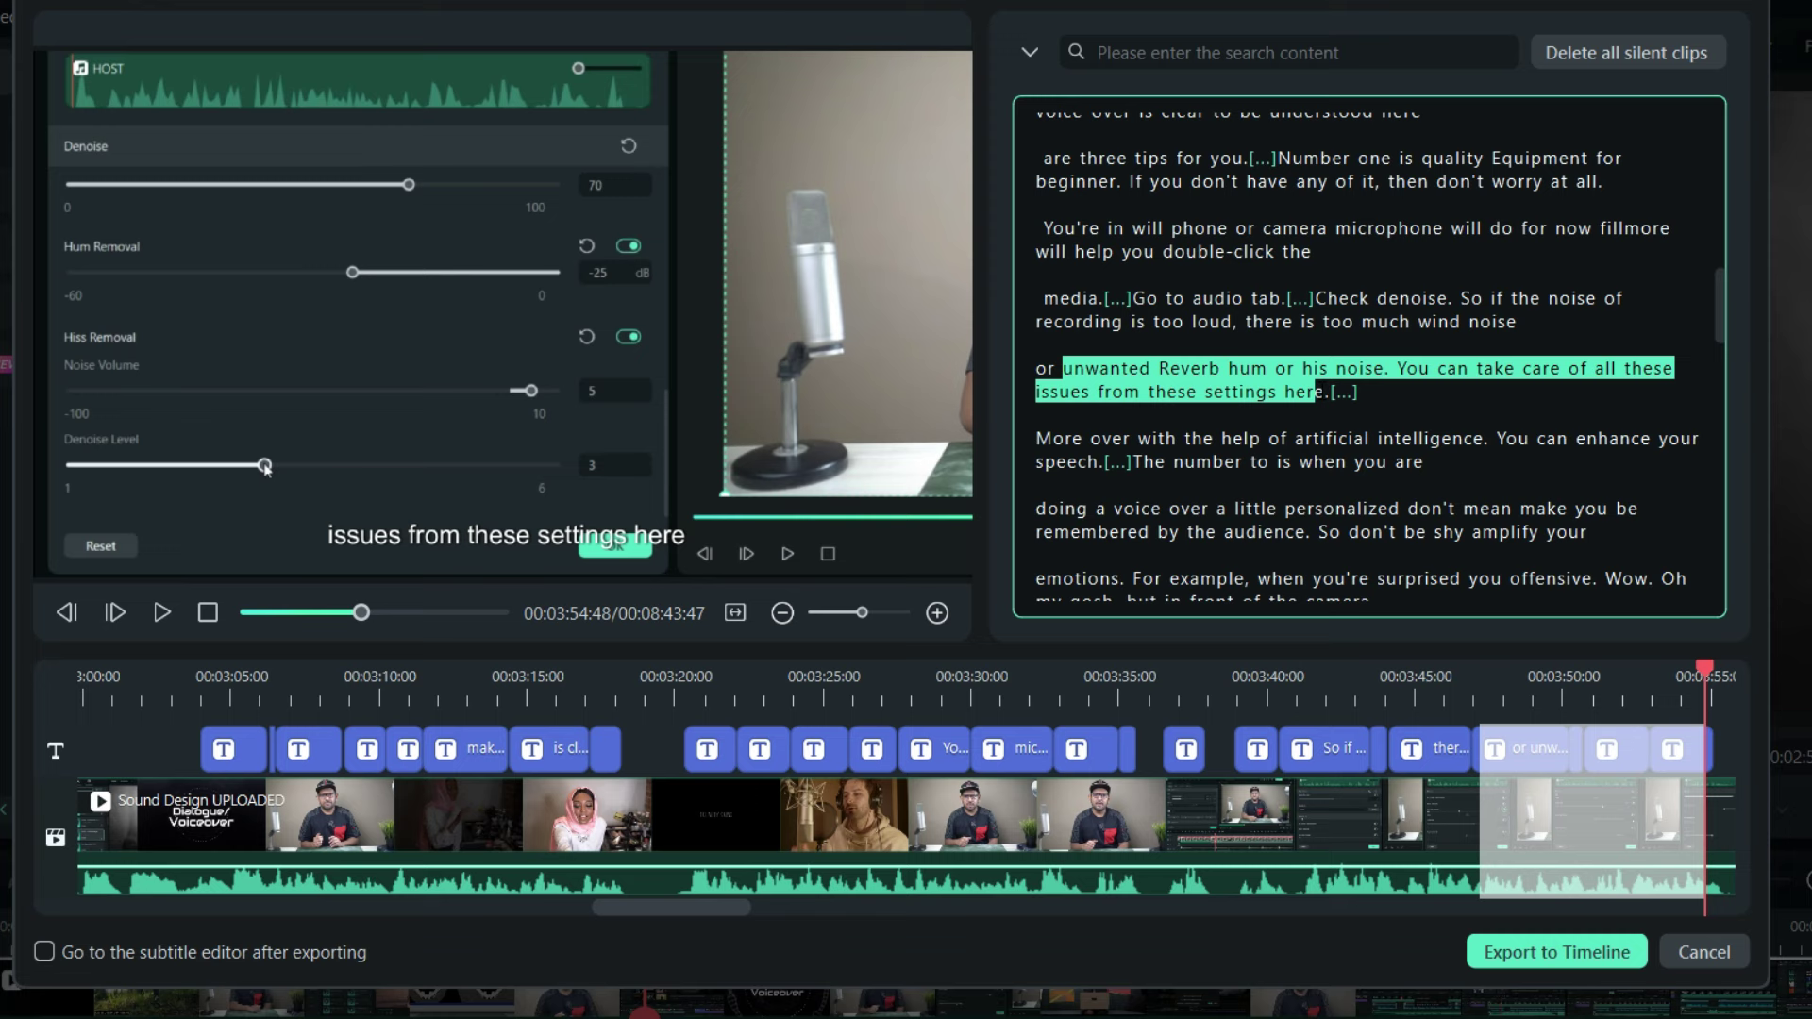
{"action": "left_click_drag", "start_coordinate": [266, 466], "coordinate": [327, 470]}
{"action": "key", "text": "Left"}
{"action": "key", "text": "Left"}
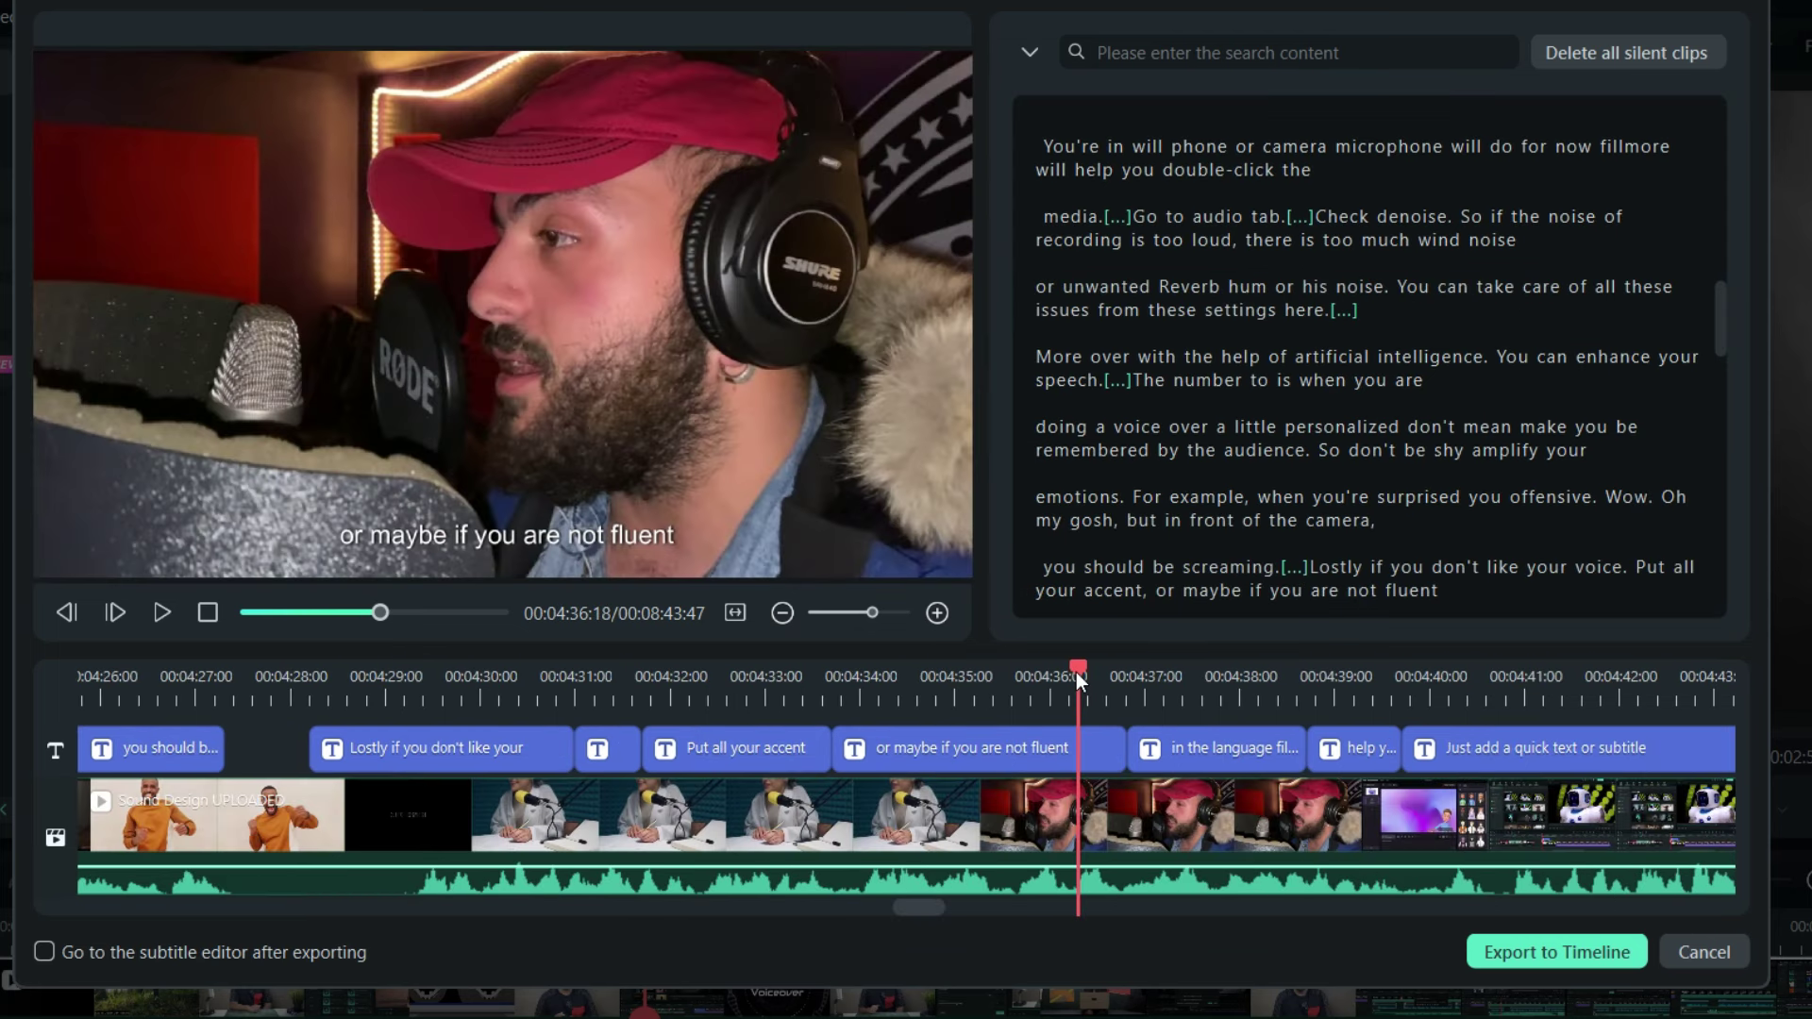
{"action": "left_click_drag", "start_coordinate": [1076, 672], "coordinate": [1322, 688]}
{"action": "scroll", "coordinate": [1148, 694], "scroll_direction": "down", "scroll_amount": 6}
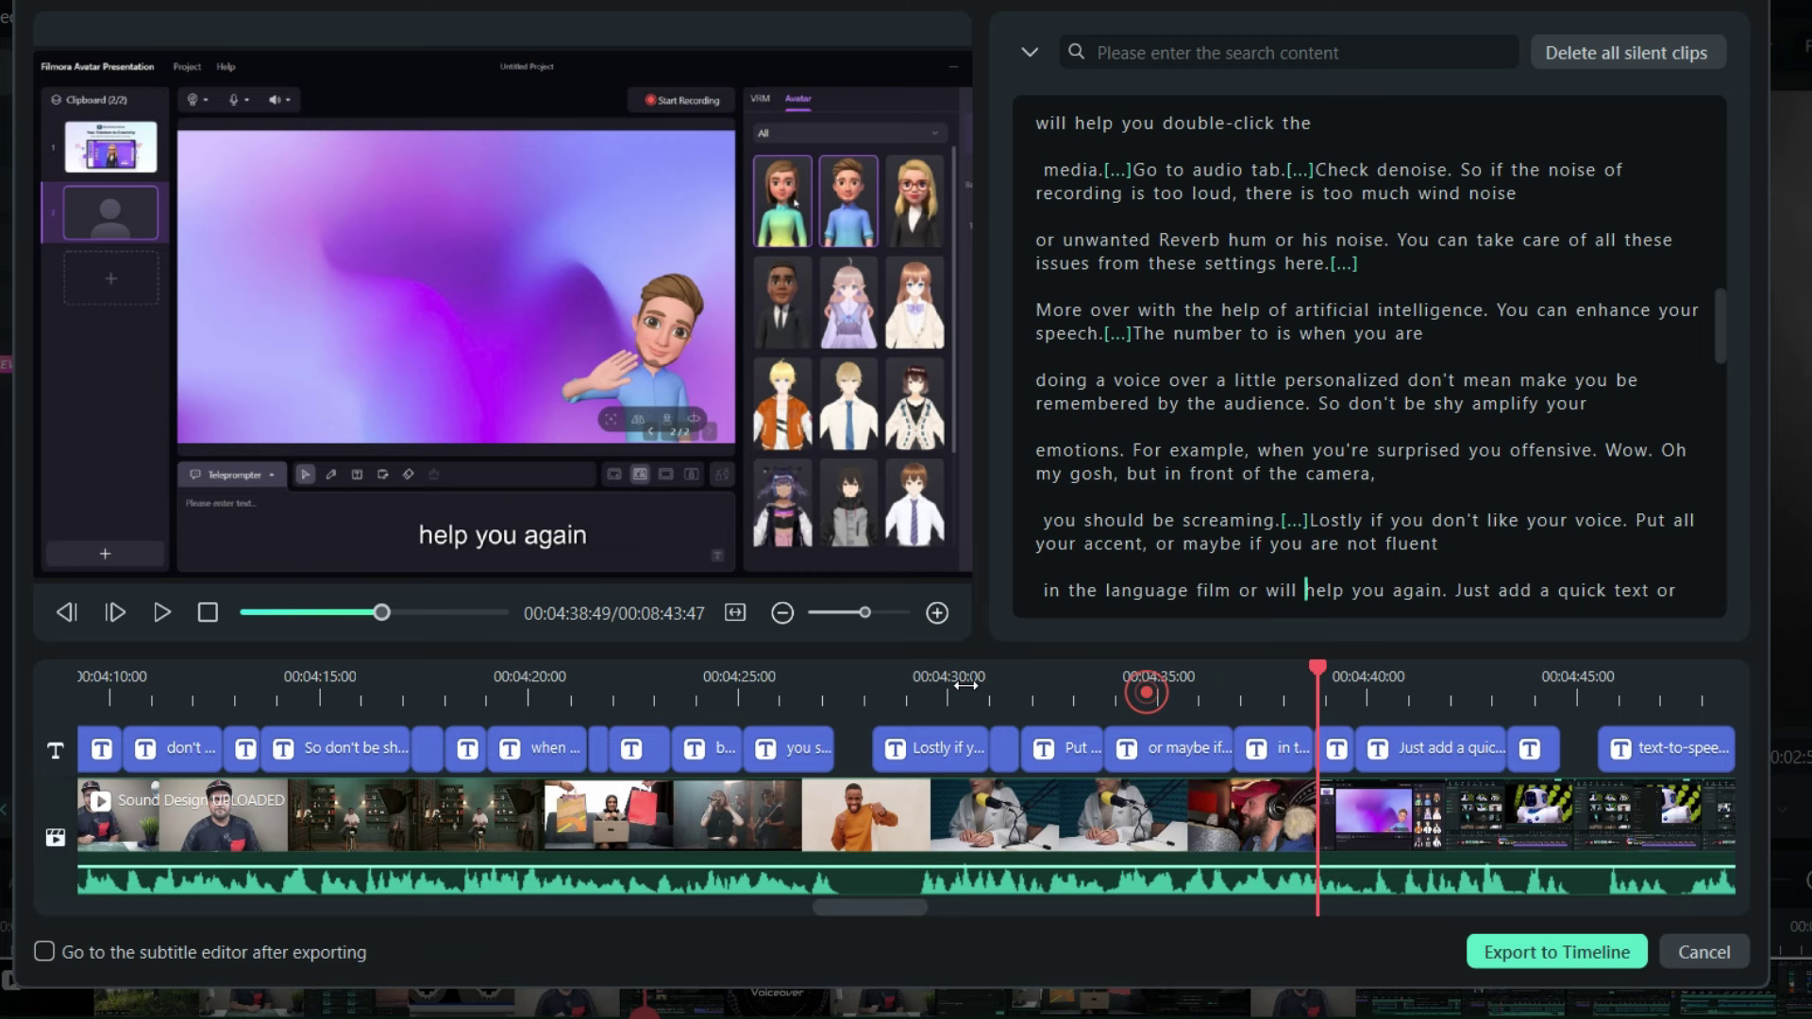
{"action": "left_click", "coordinate": [1306, 590]}
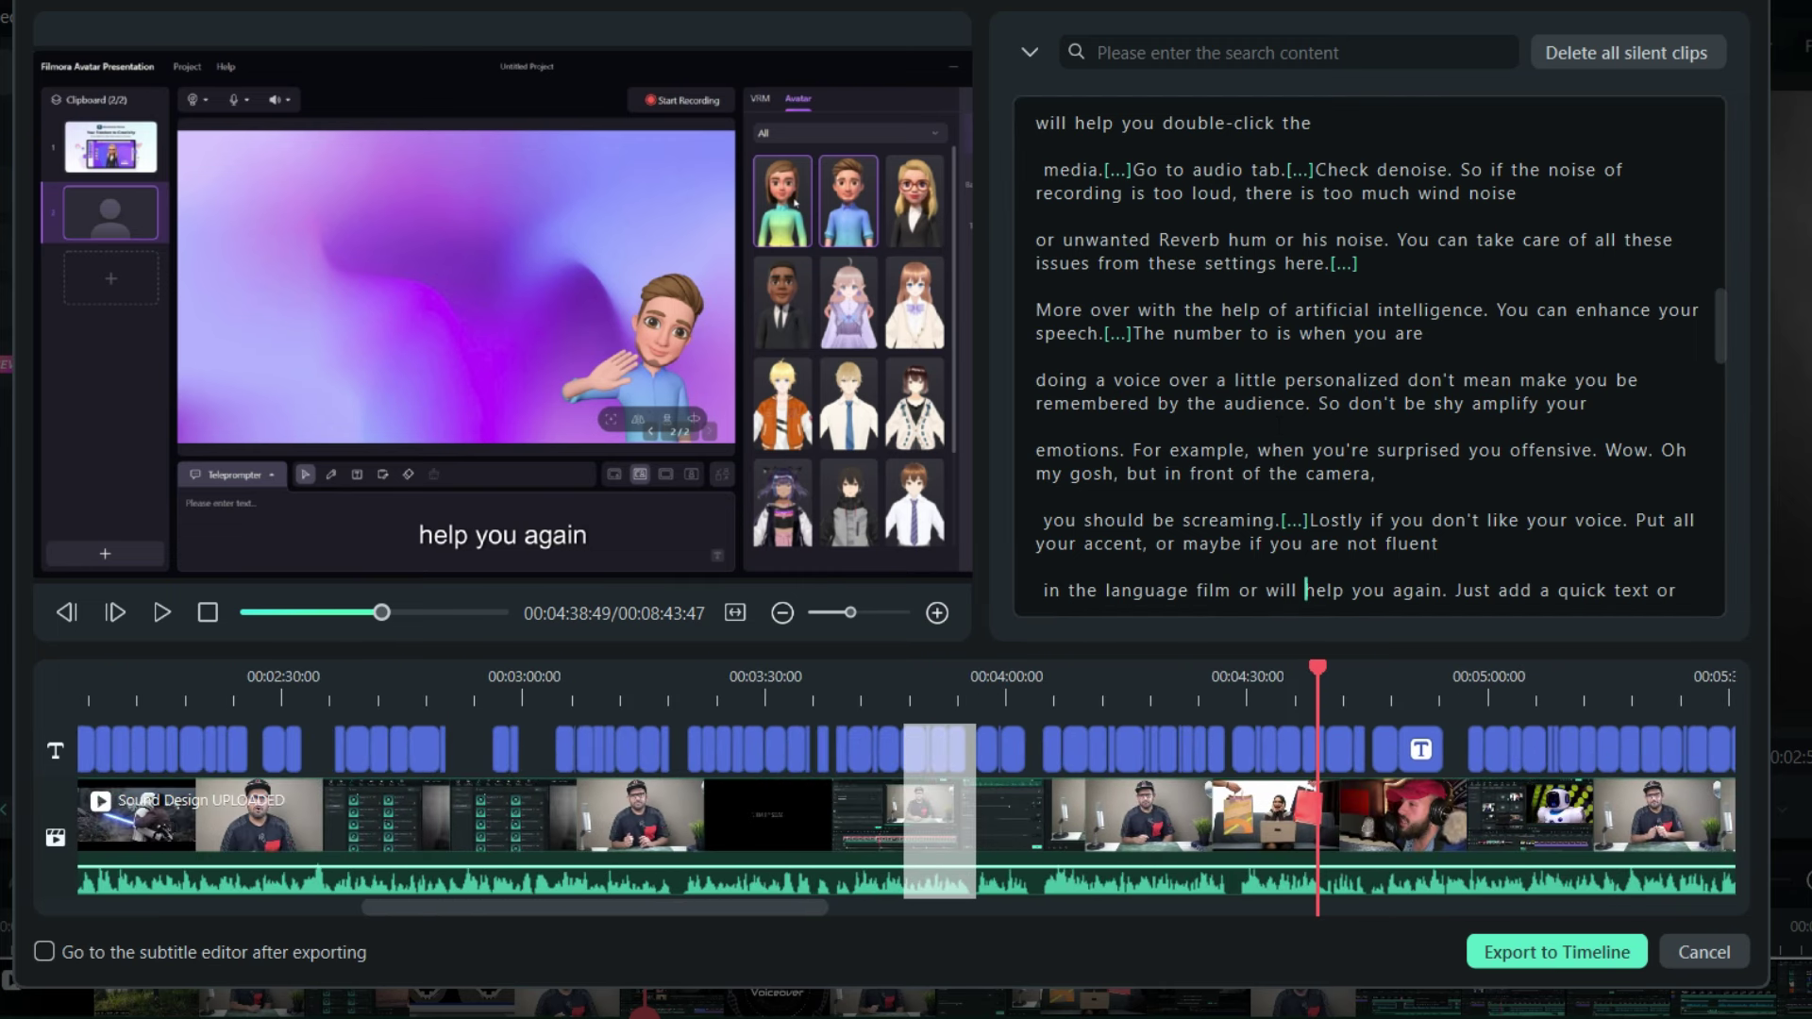
Delete the transcript passage from 'More over with the help of artificial intelligence' to 'amplify your'
{"action": "left_click_drag", "start_coordinate": [1036, 309], "coordinate": [1589, 404]}
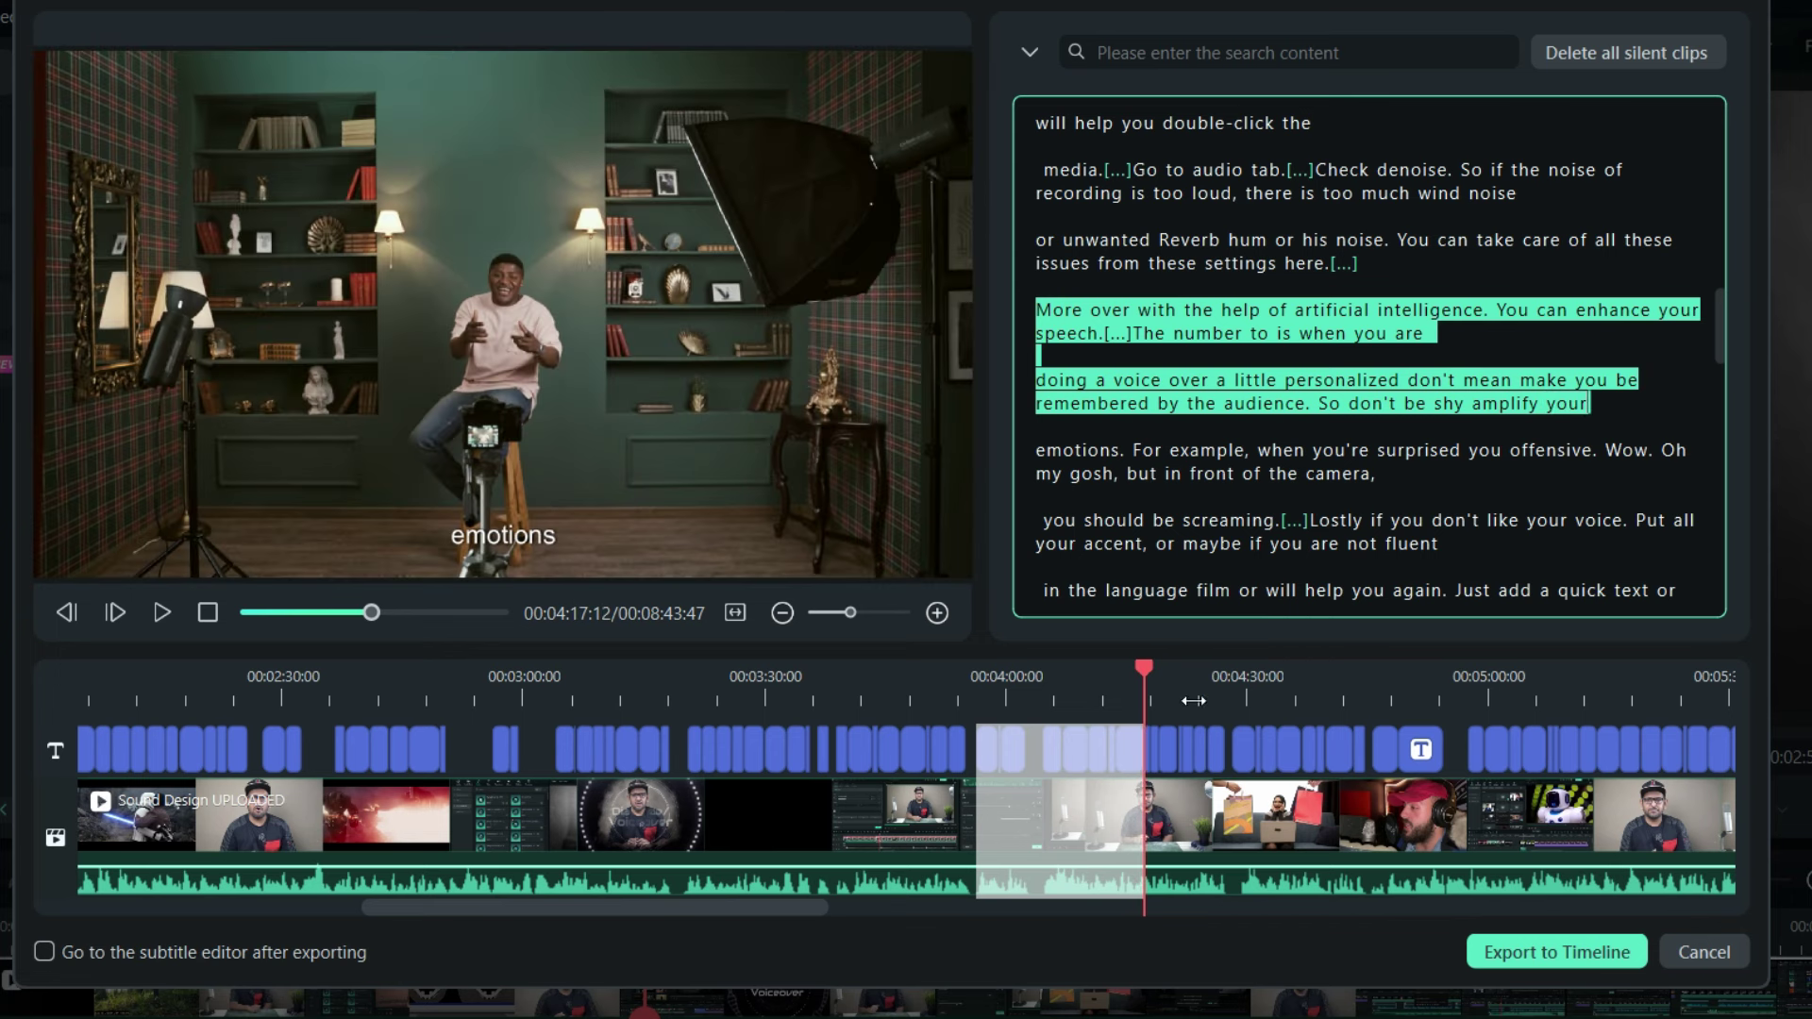
{"action": "right_click", "coordinate": [1514, 378]}
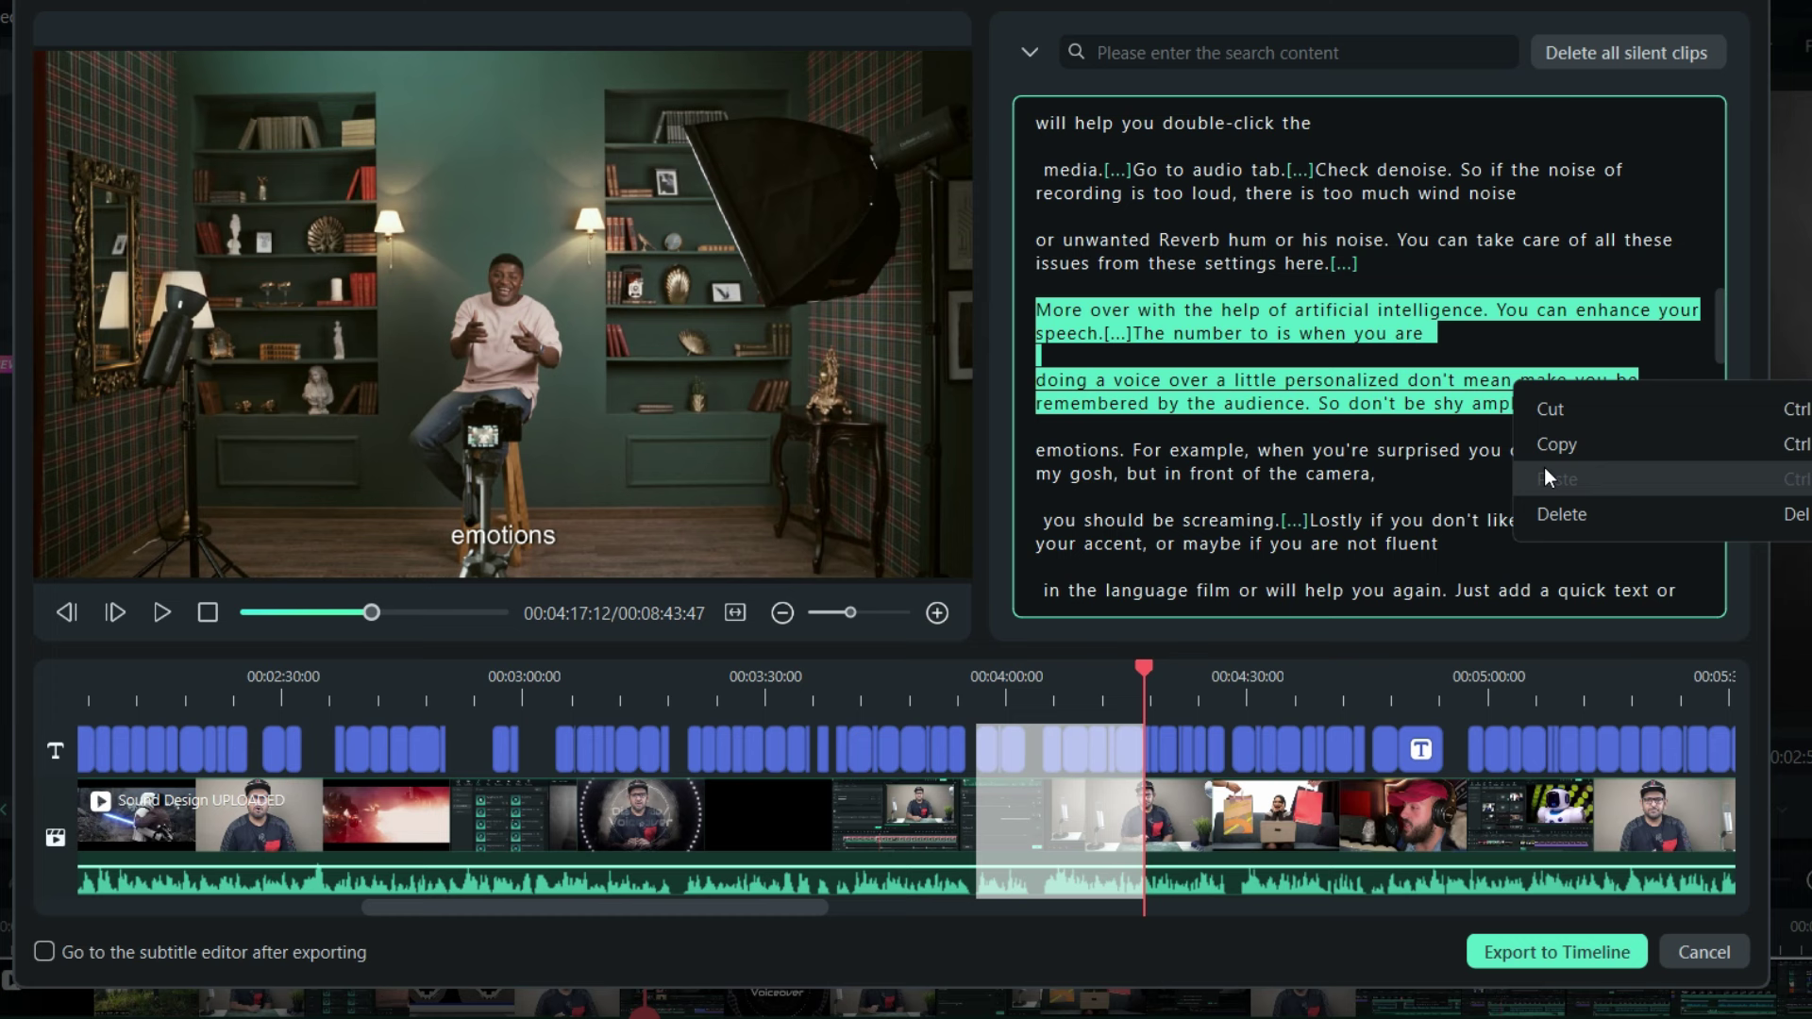
{"action": "left_click", "coordinate": [1548, 509]}
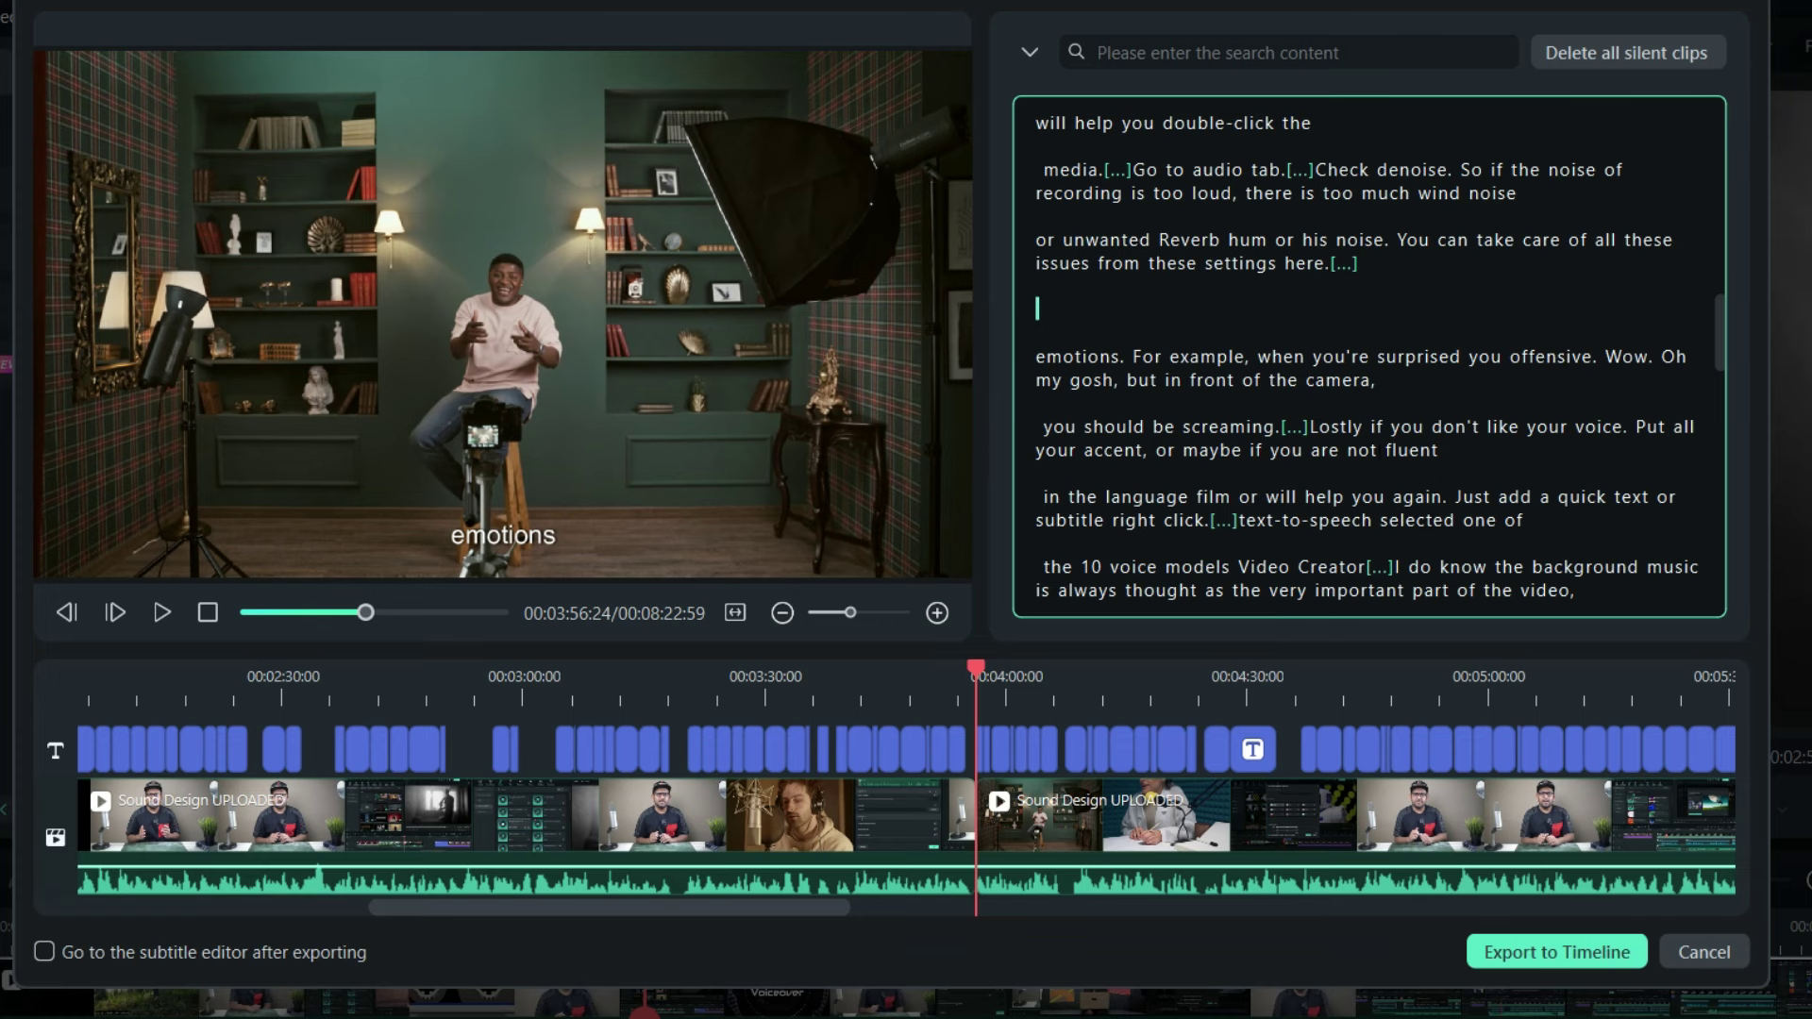
Cut the 'Lostly if you don't like' passage and paste it after the word 'background'
{"action": "left_click_drag", "start_coordinate": [1310, 427], "coordinate": [1440, 453]}
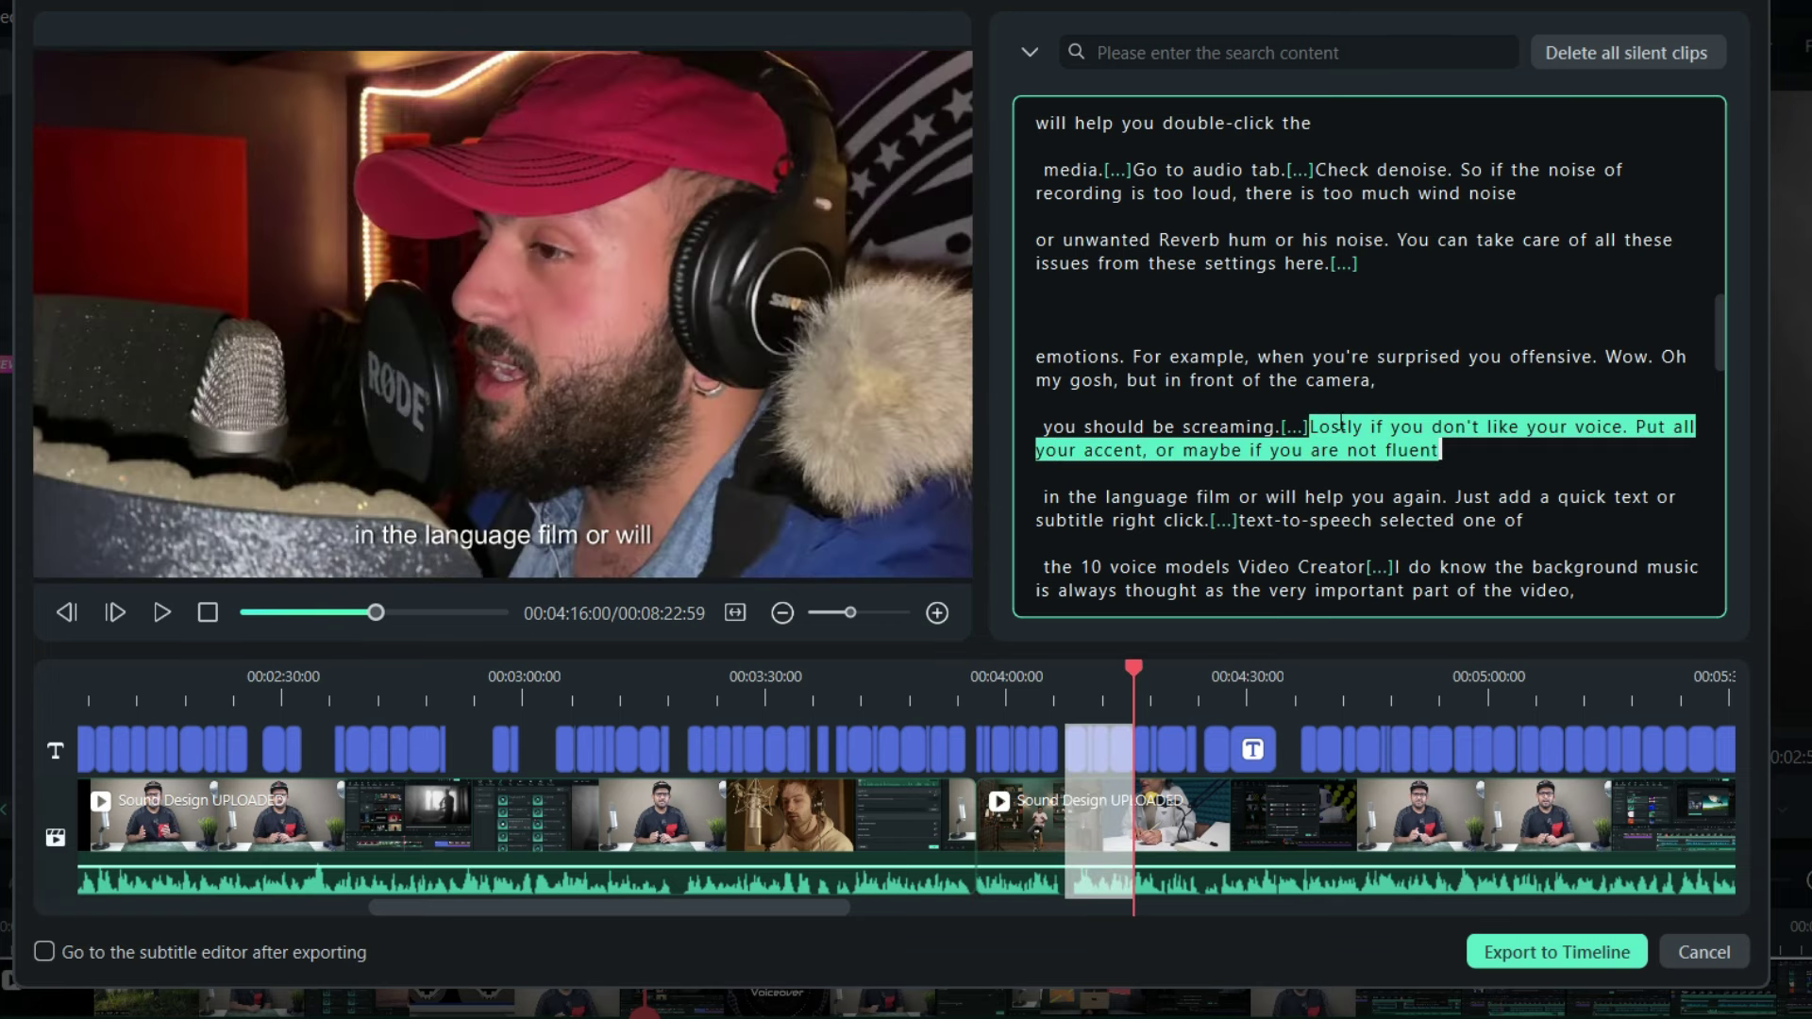
{"action": "right_click", "coordinate": [1370, 450]}
{"action": "left_click", "coordinate": [1392, 554]}
{"action": "left_click", "coordinate": [1458, 677]}
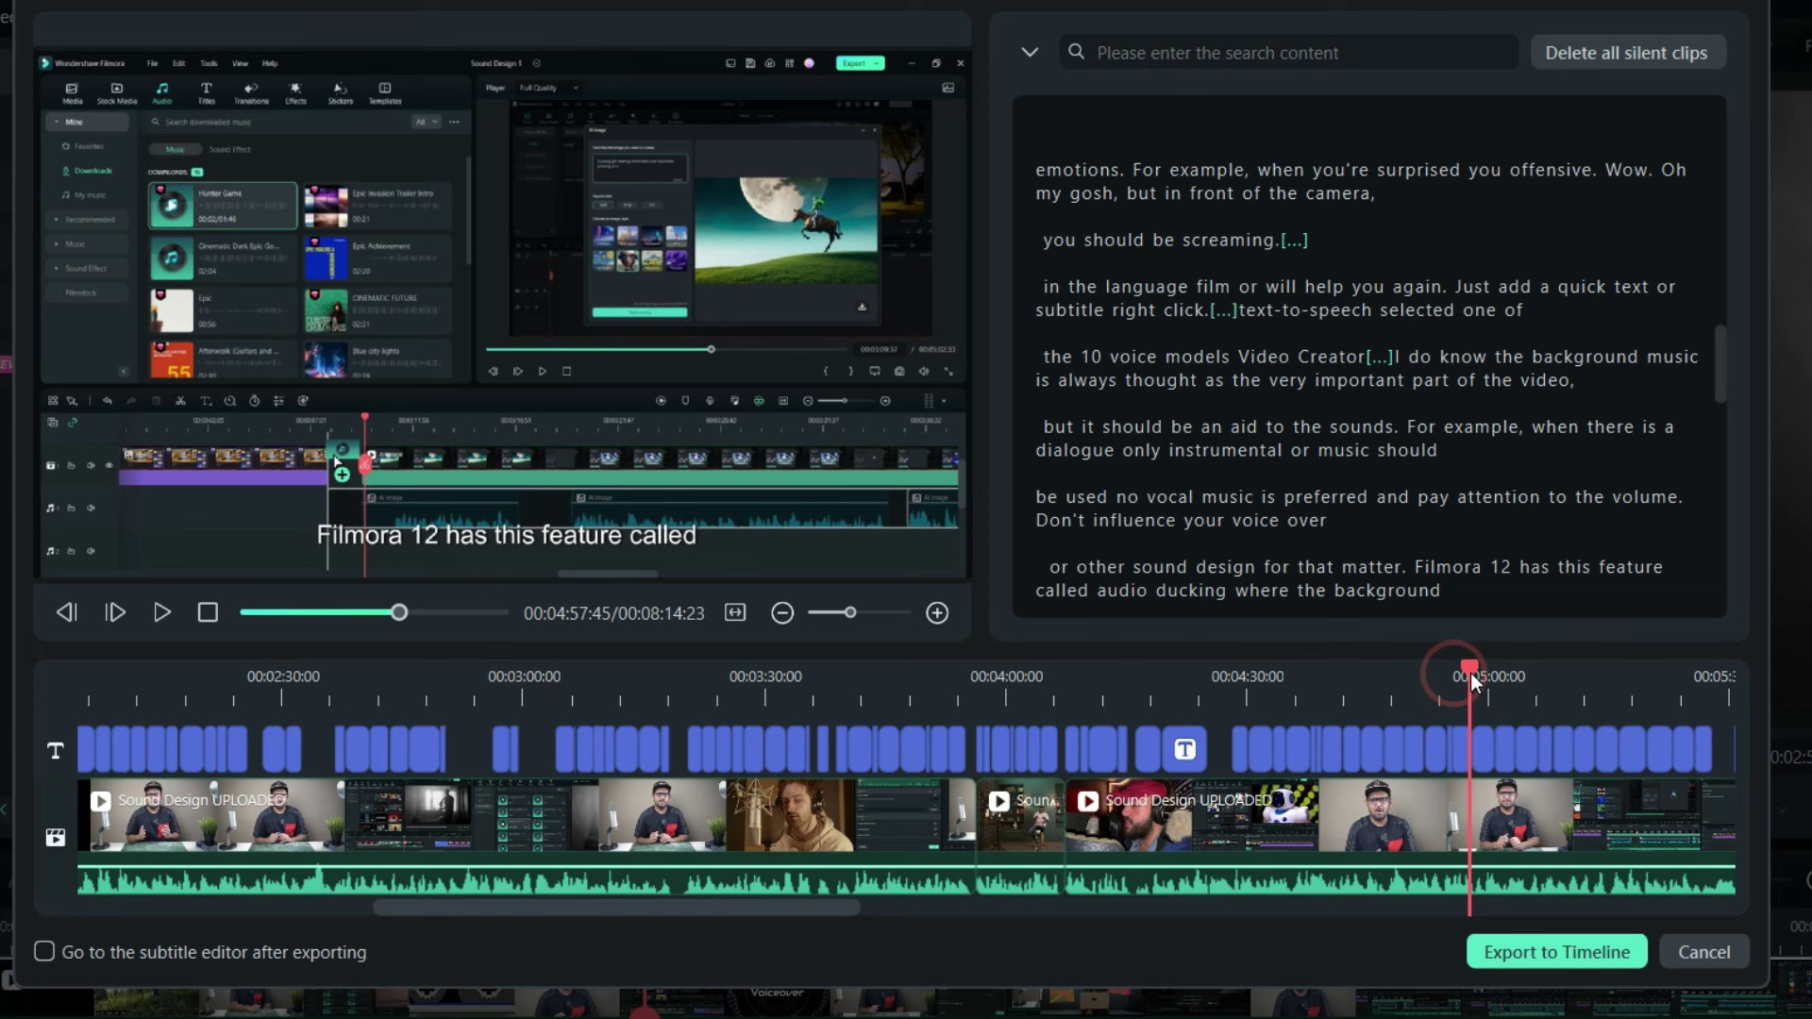
{"action": "right_click", "coordinate": [1465, 594]}
{"action": "left_click", "coordinate": [1513, 693]}
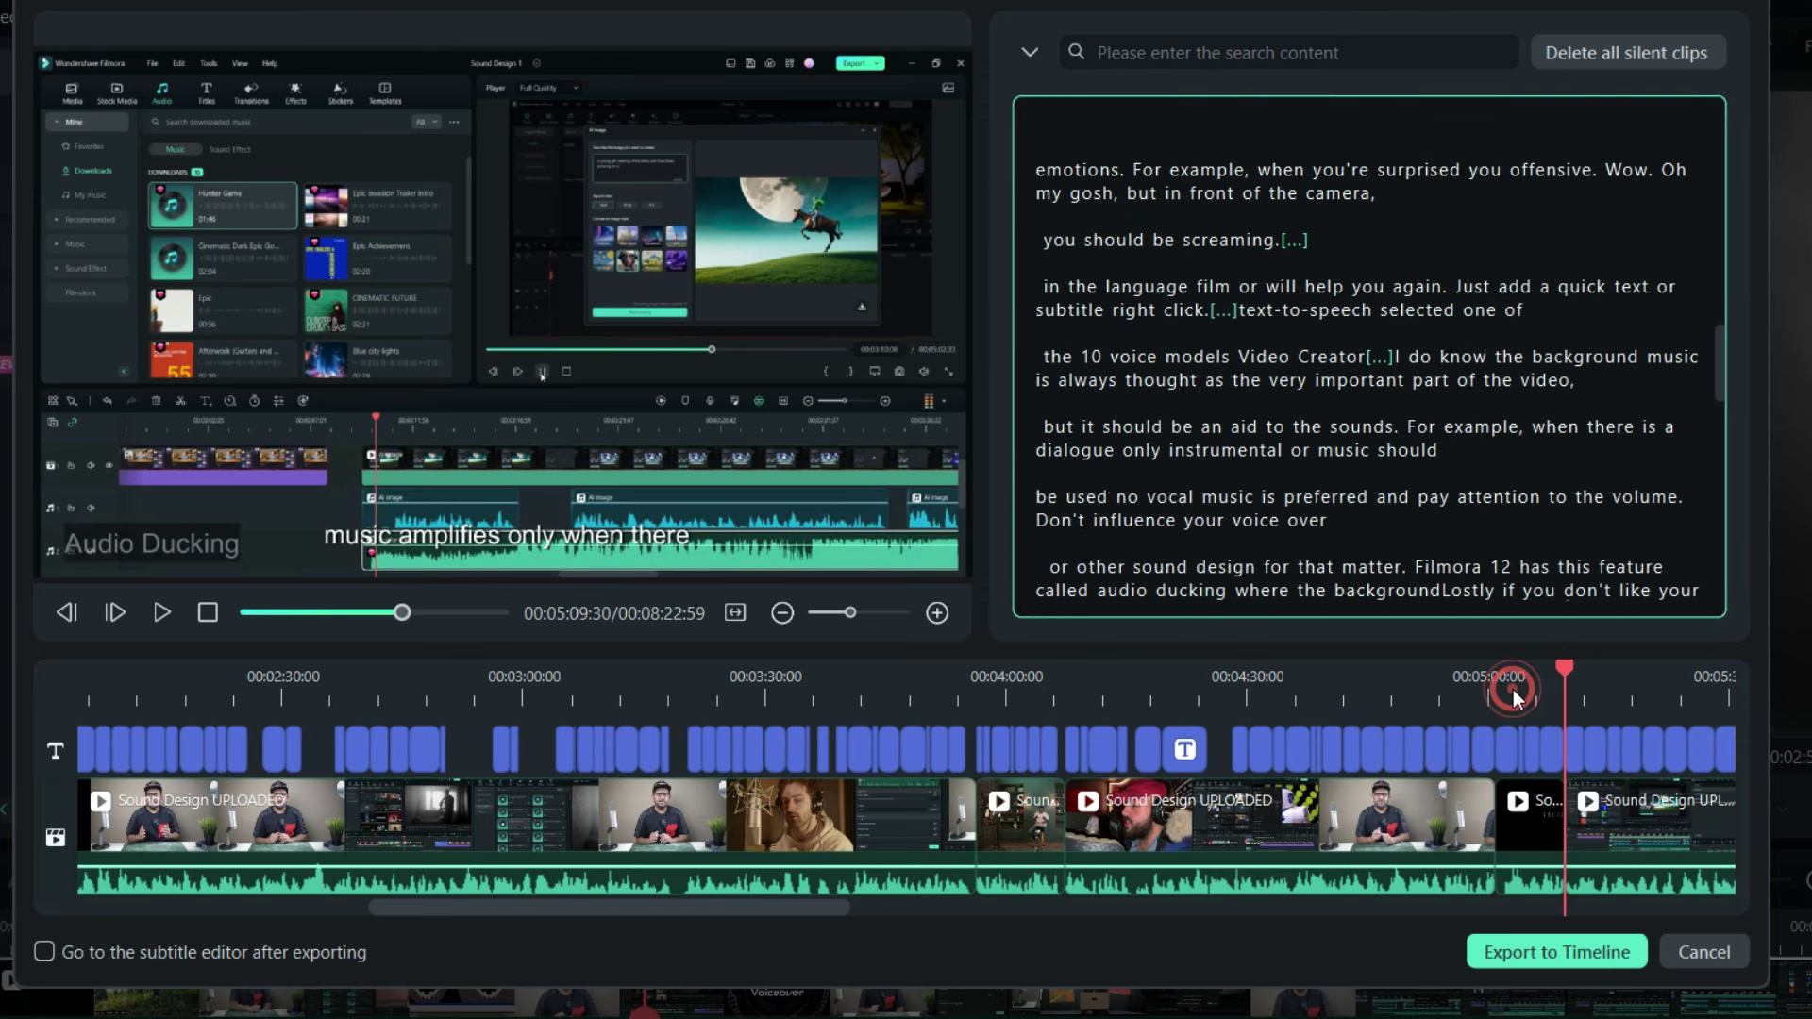
{"action": "left_click", "coordinate": [1525, 823]}
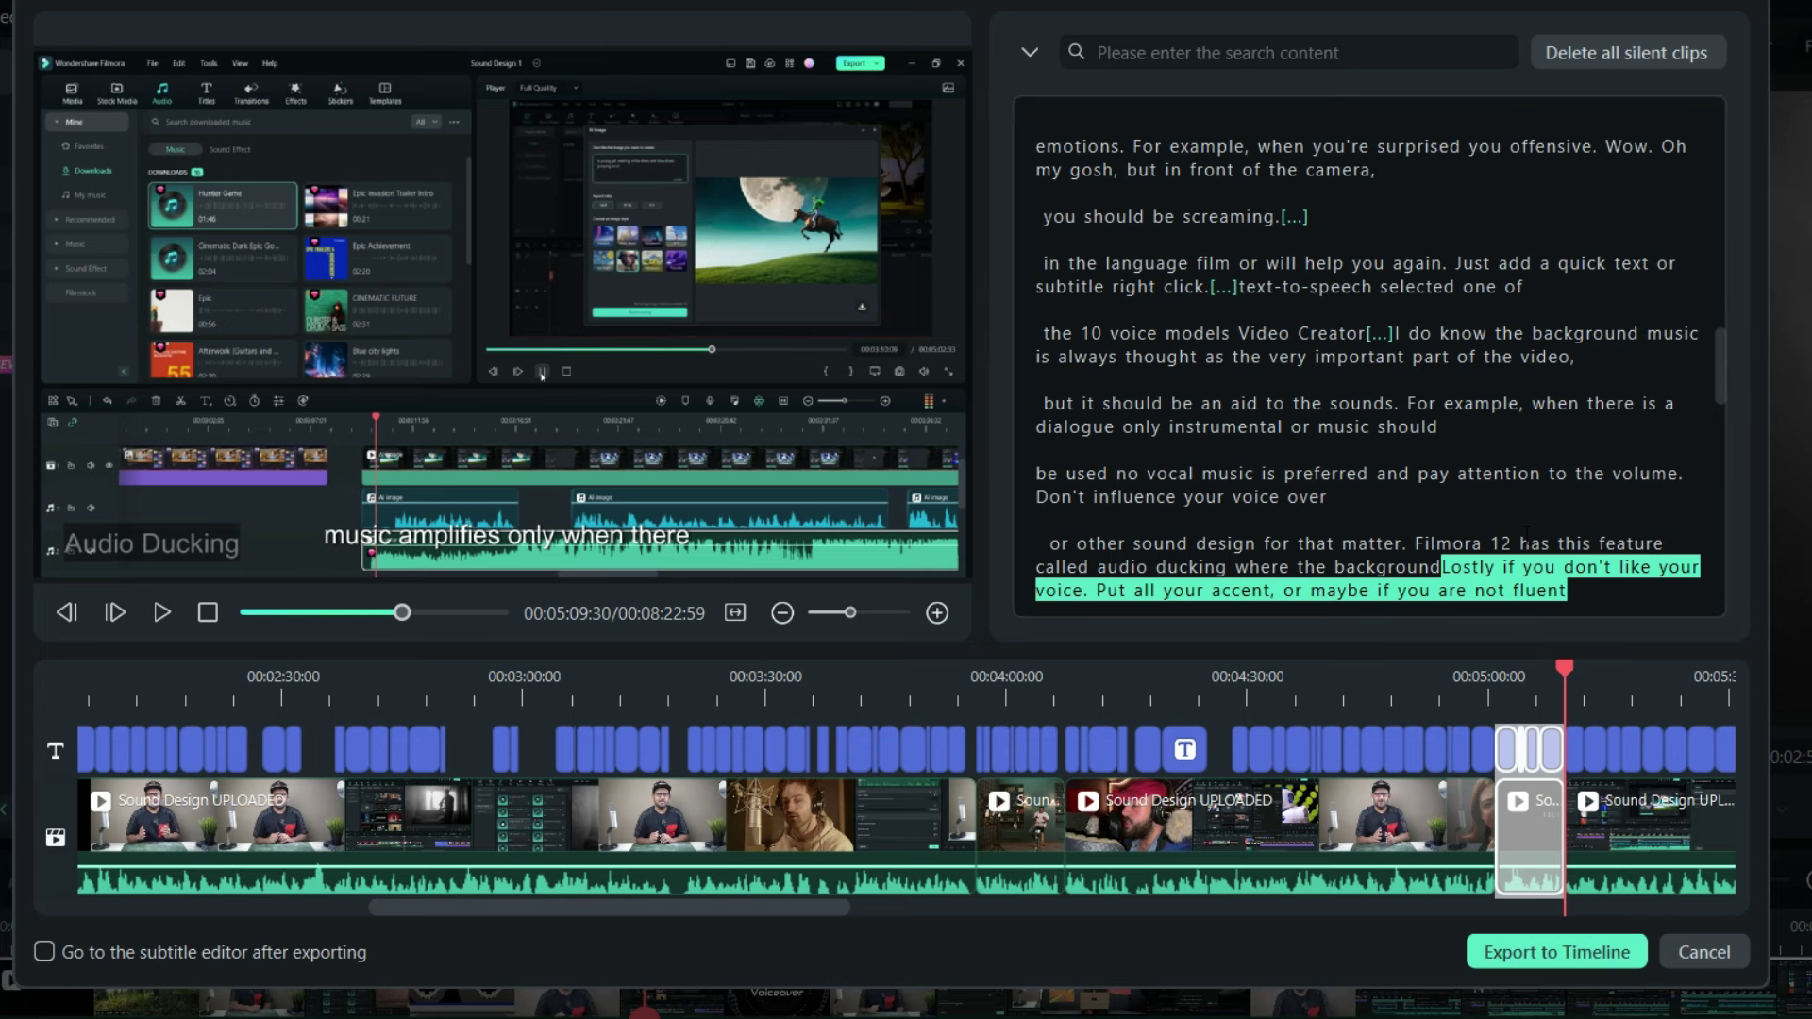
Copy the 'Click the audio' sentence, paste it after the Foley sentence, and select its new clip
{"action": "scroll", "coordinate": [1523, 569], "scroll_direction": "down", "scroll_amount": 5}
{"action": "left_click", "coordinate": [1121, 479]}
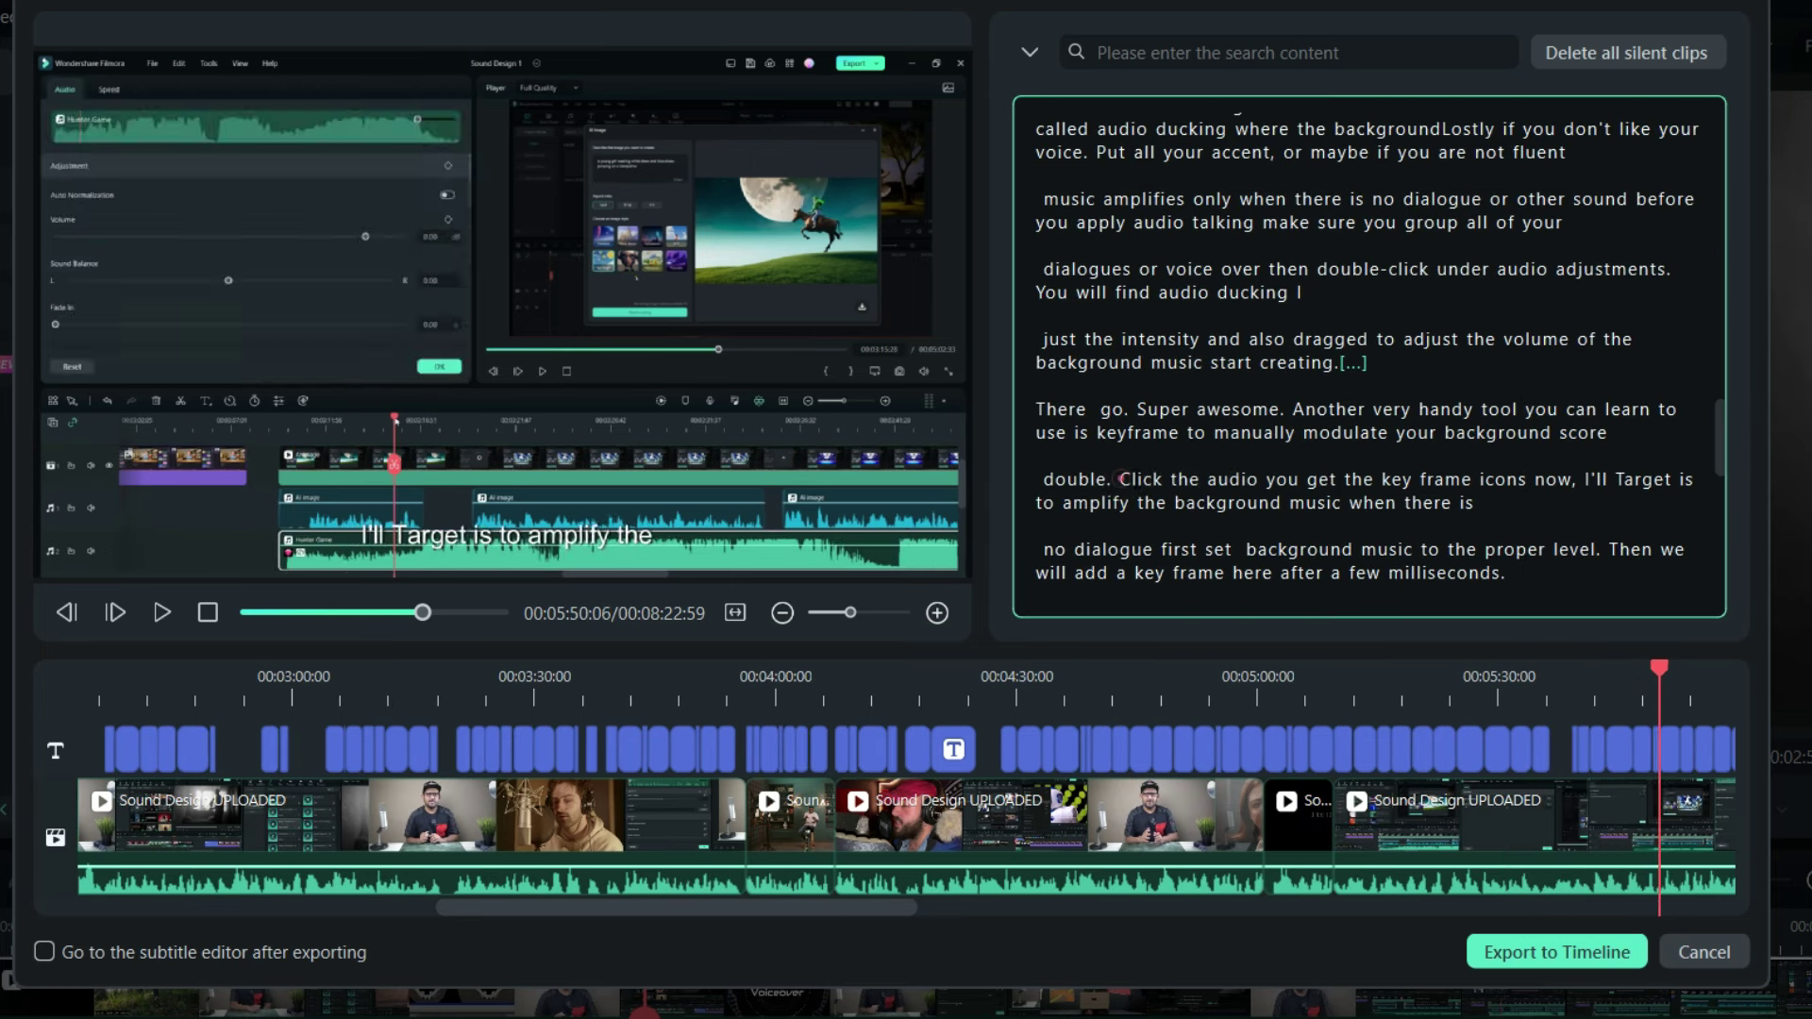
{"action": "right_click", "coordinate": [1428, 498]}
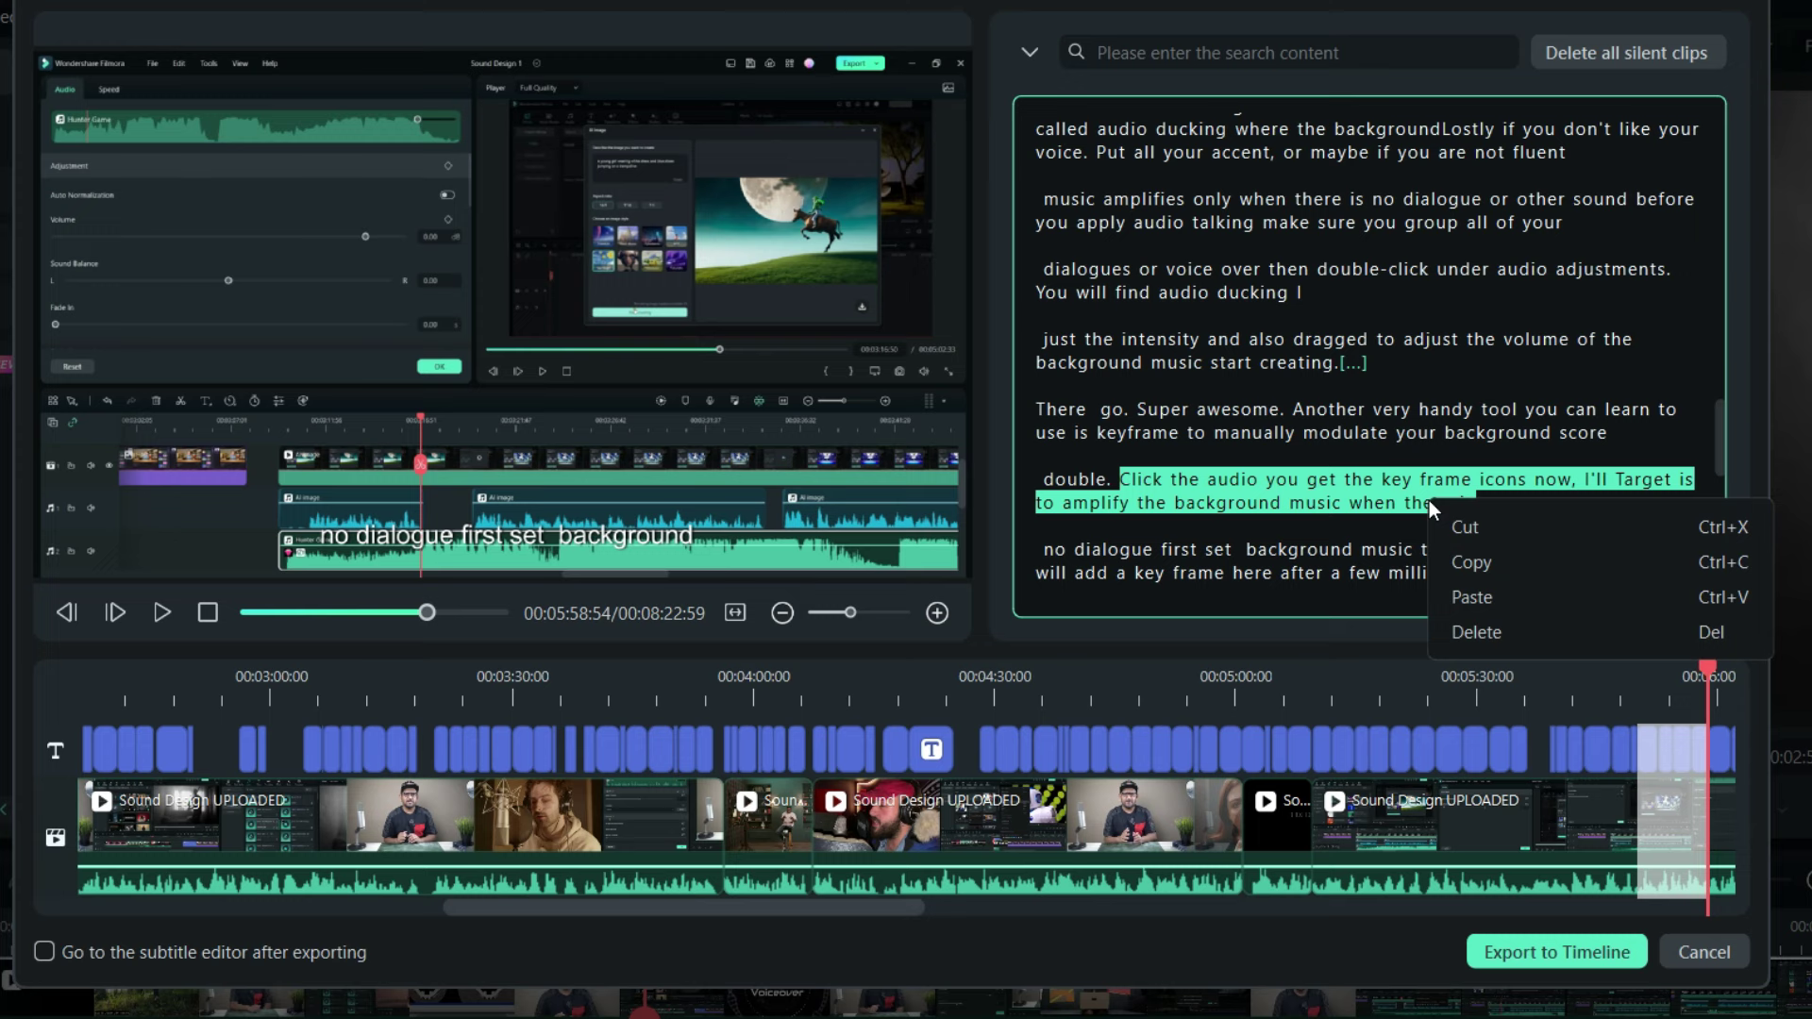
{"action": "left_click", "coordinate": [1469, 563]}
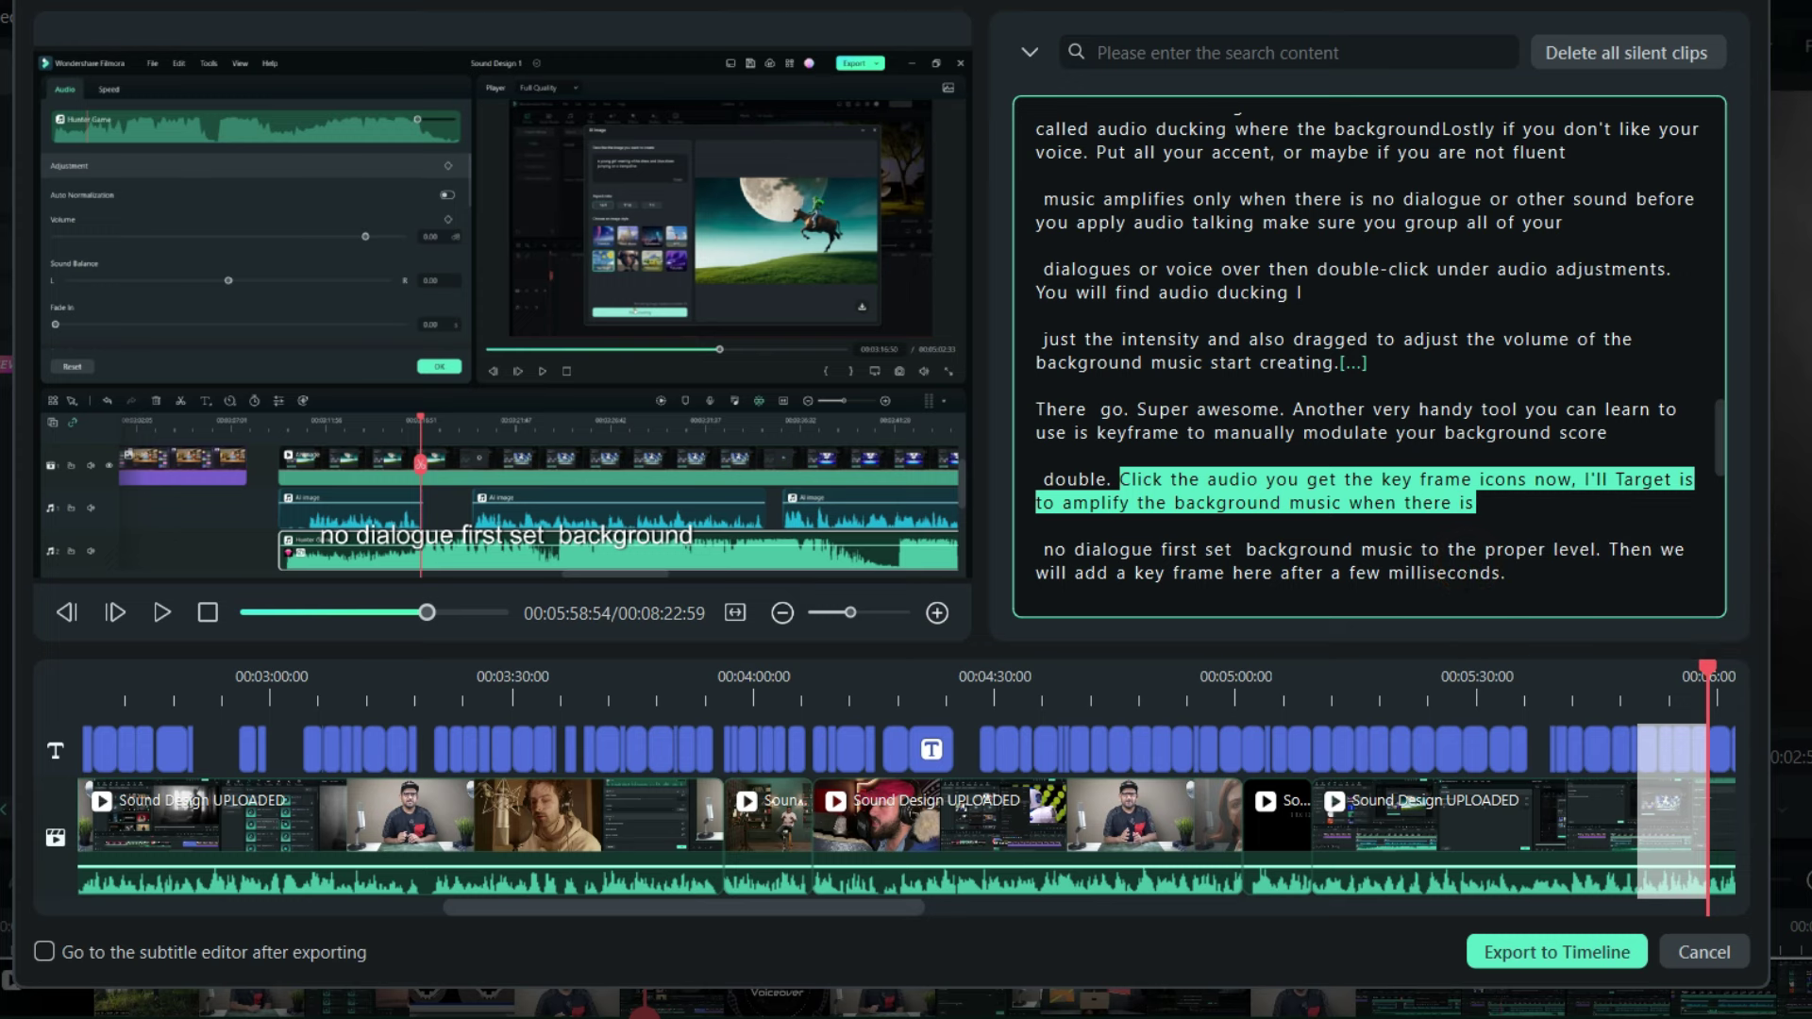
{"action": "left_click", "coordinate": [219, 698]}
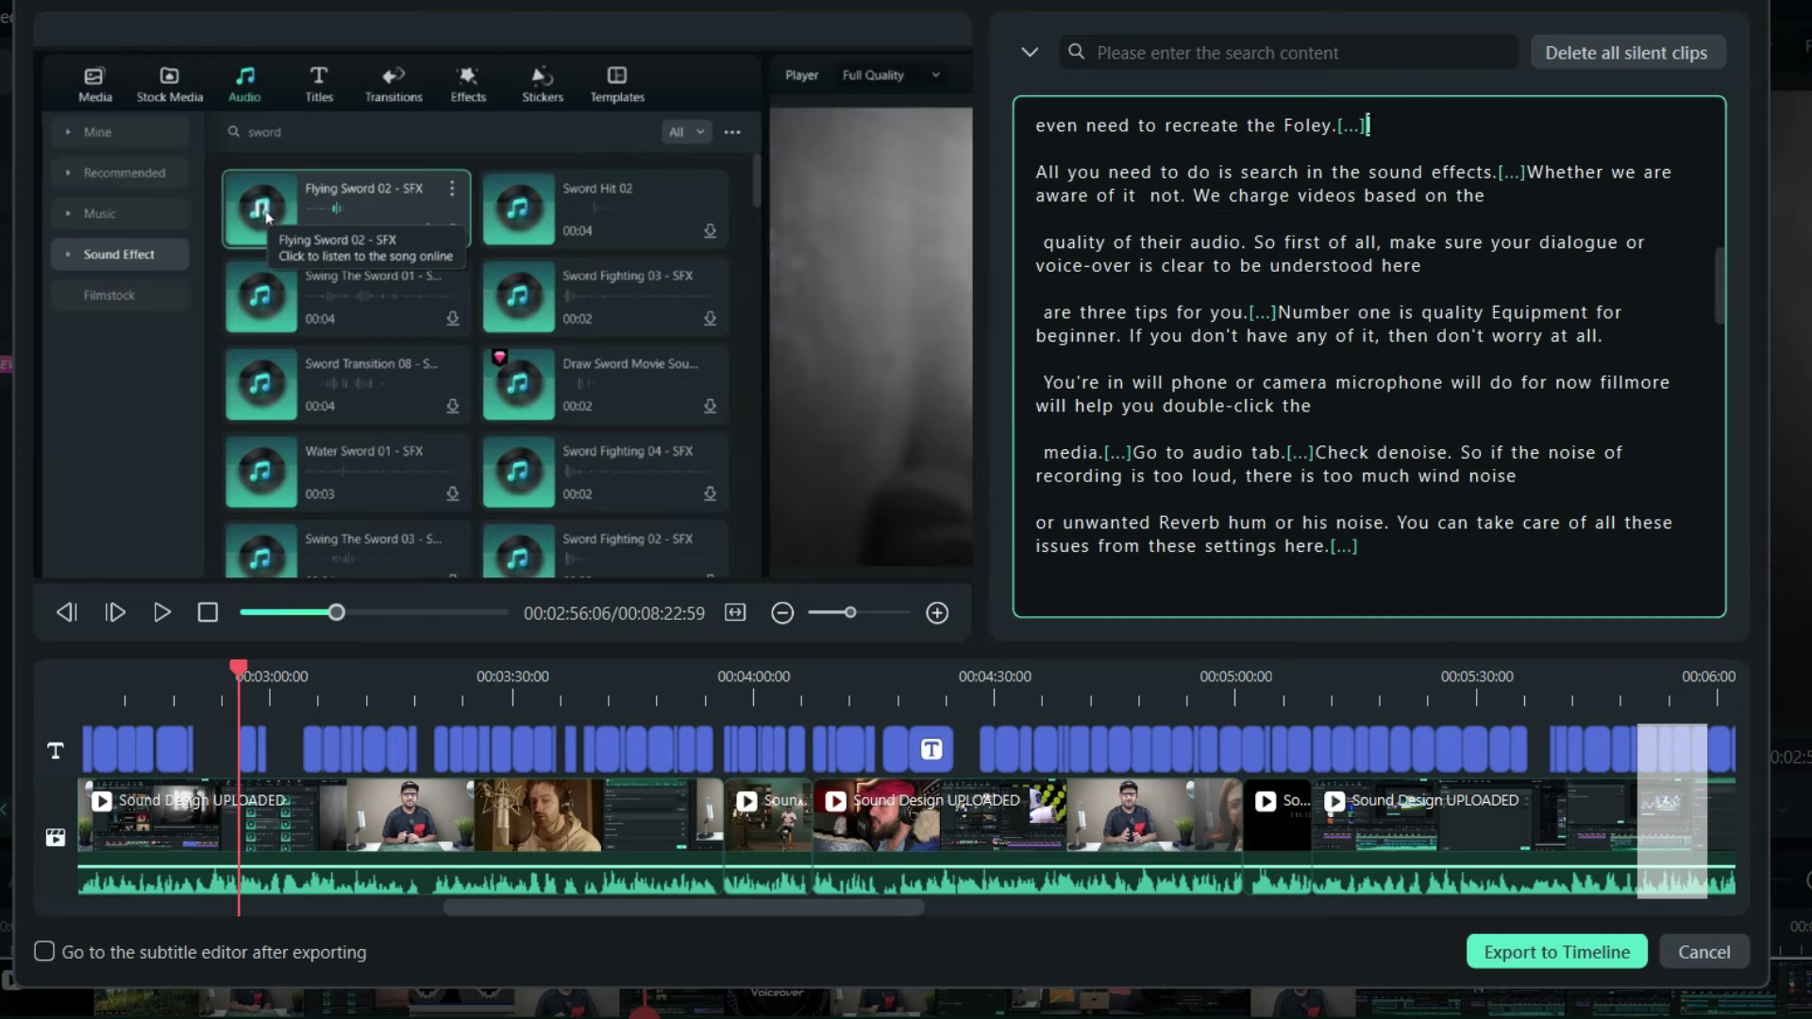
{"action": "right_click", "coordinate": [1375, 125]}
{"action": "left_click", "coordinate": [1442, 230]}
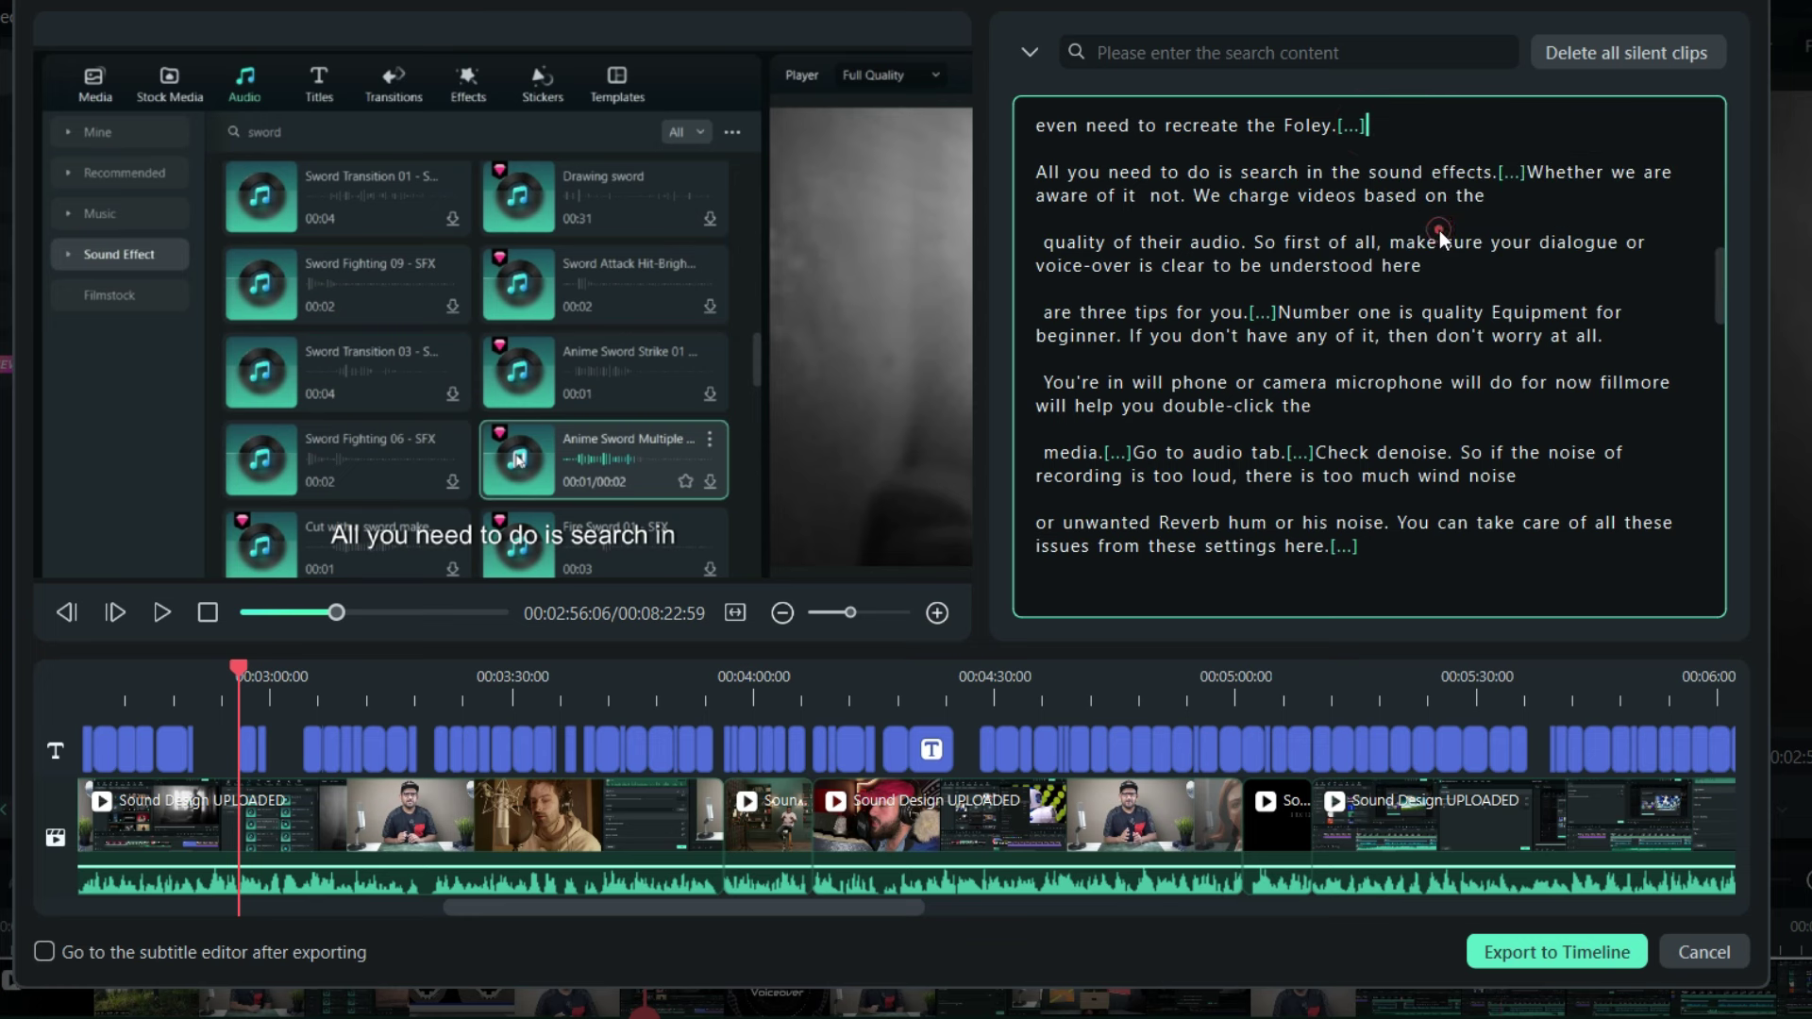
{"action": "left_click", "coordinate": [288, 830]}
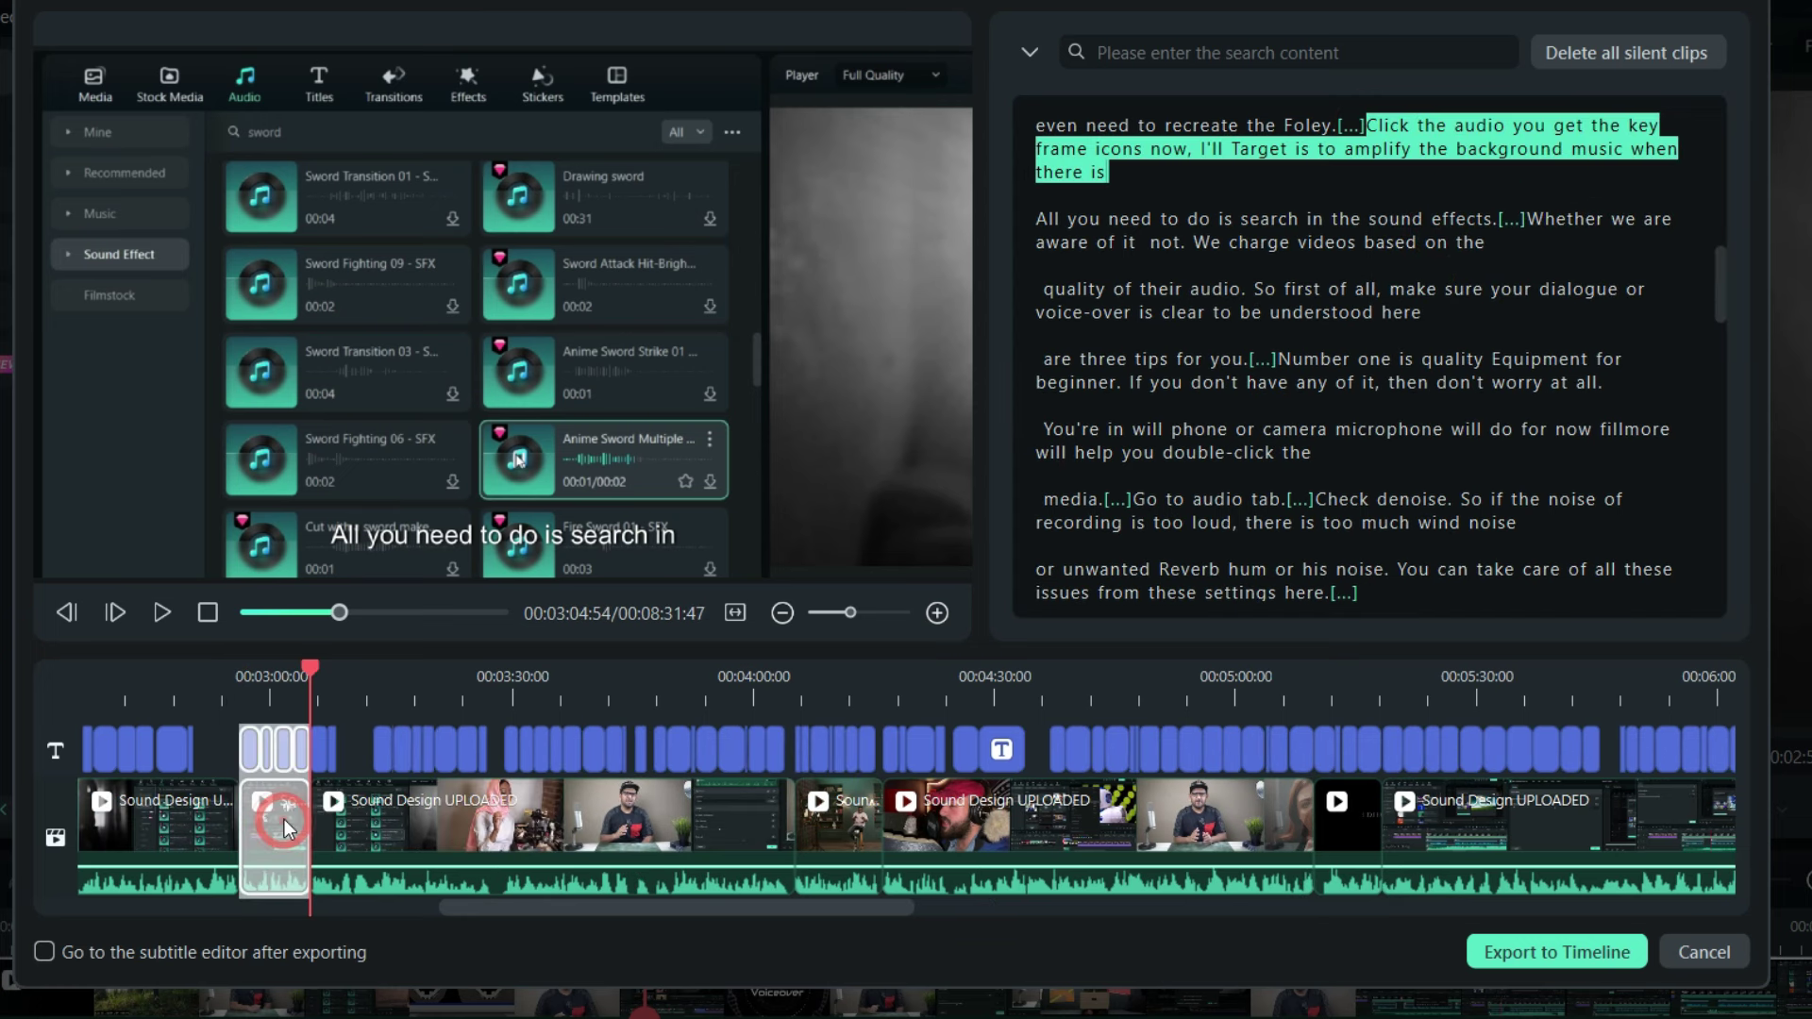
{"action": "left_click", "coordinate": [243, 682]}
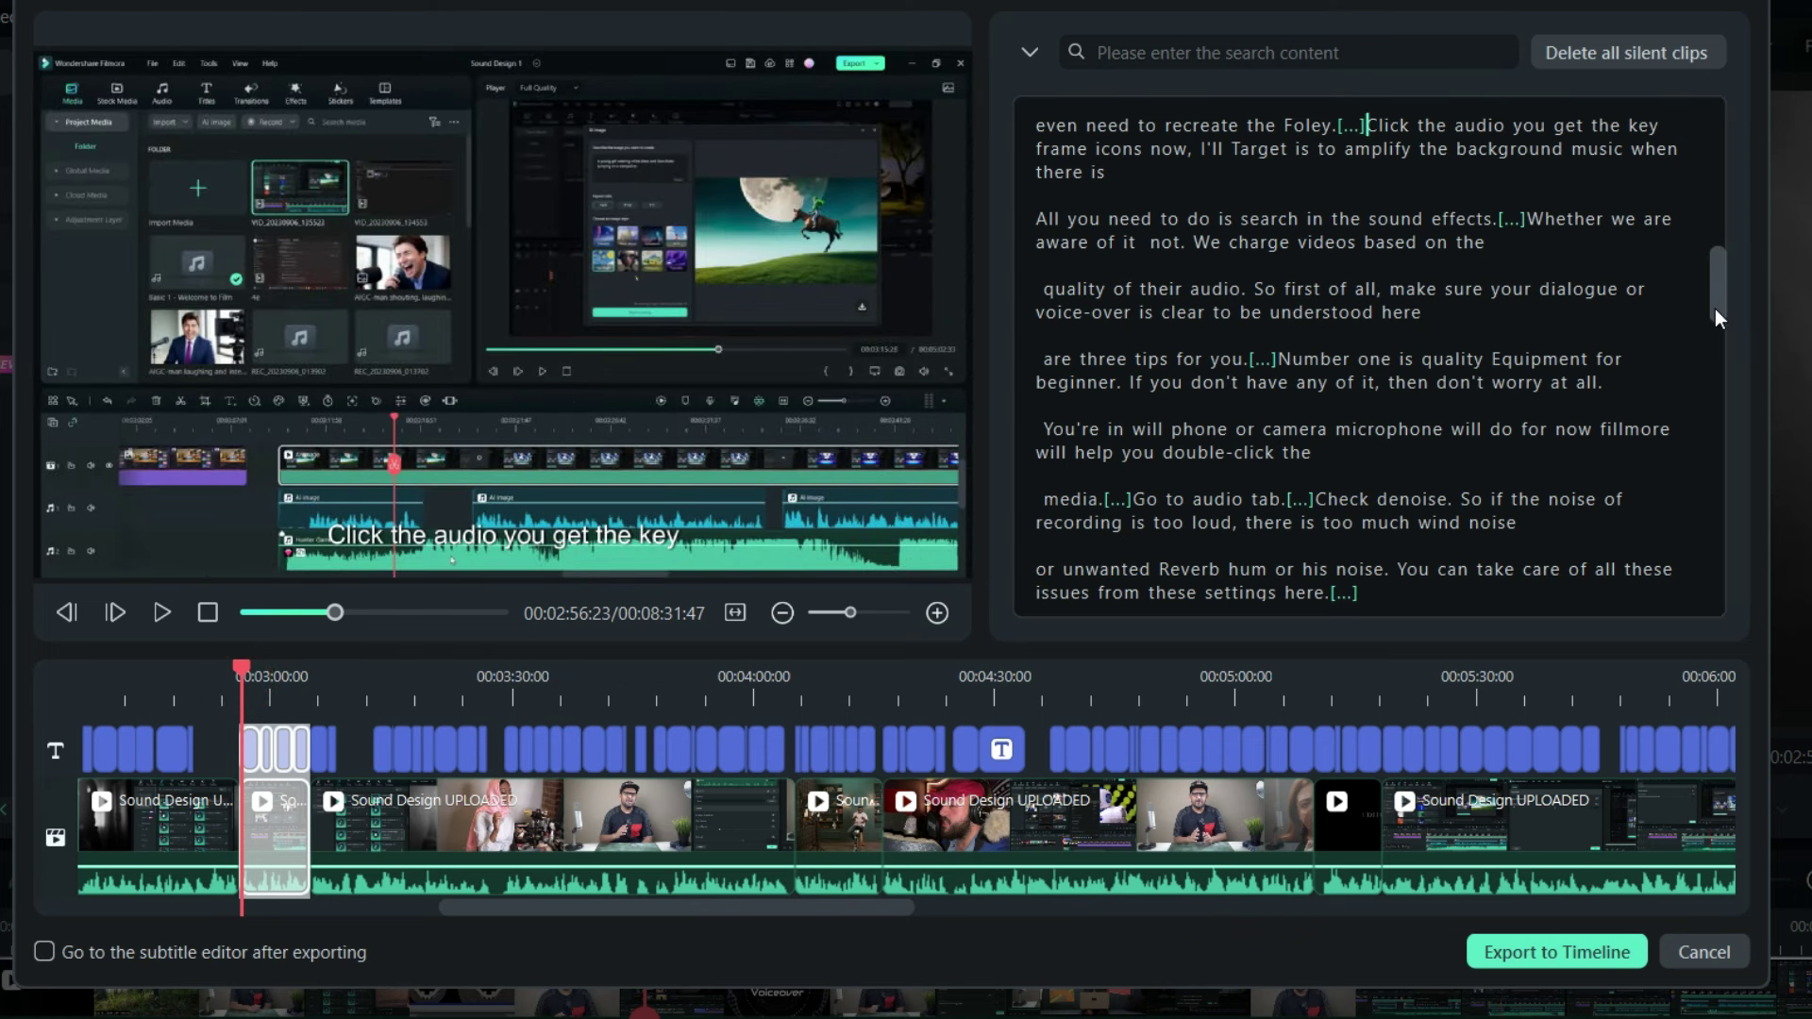
Zoom the timeline, export to the timeline with the subtitle editor opening afterwards, and go to the 00:00:52:30 subtitle
{"action": "key", "text": "ctrl+equal"}
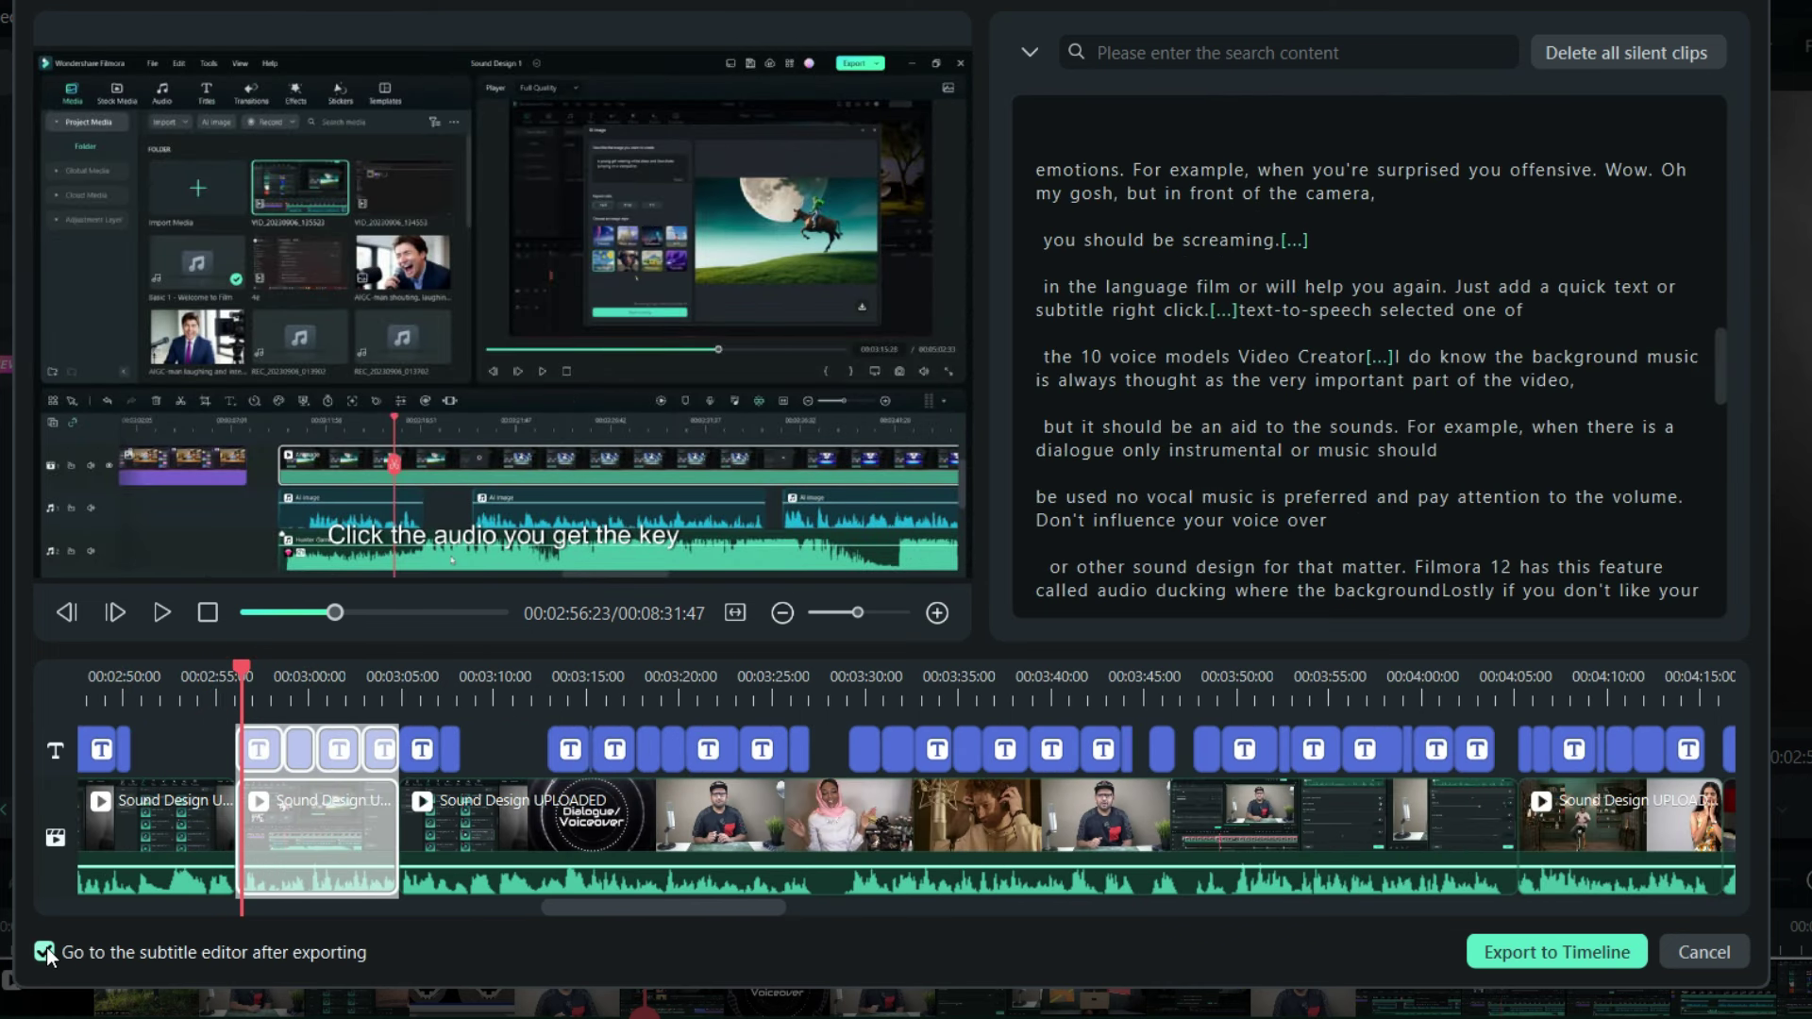
{"action": "left_click", "coordinate": [47, 948]}
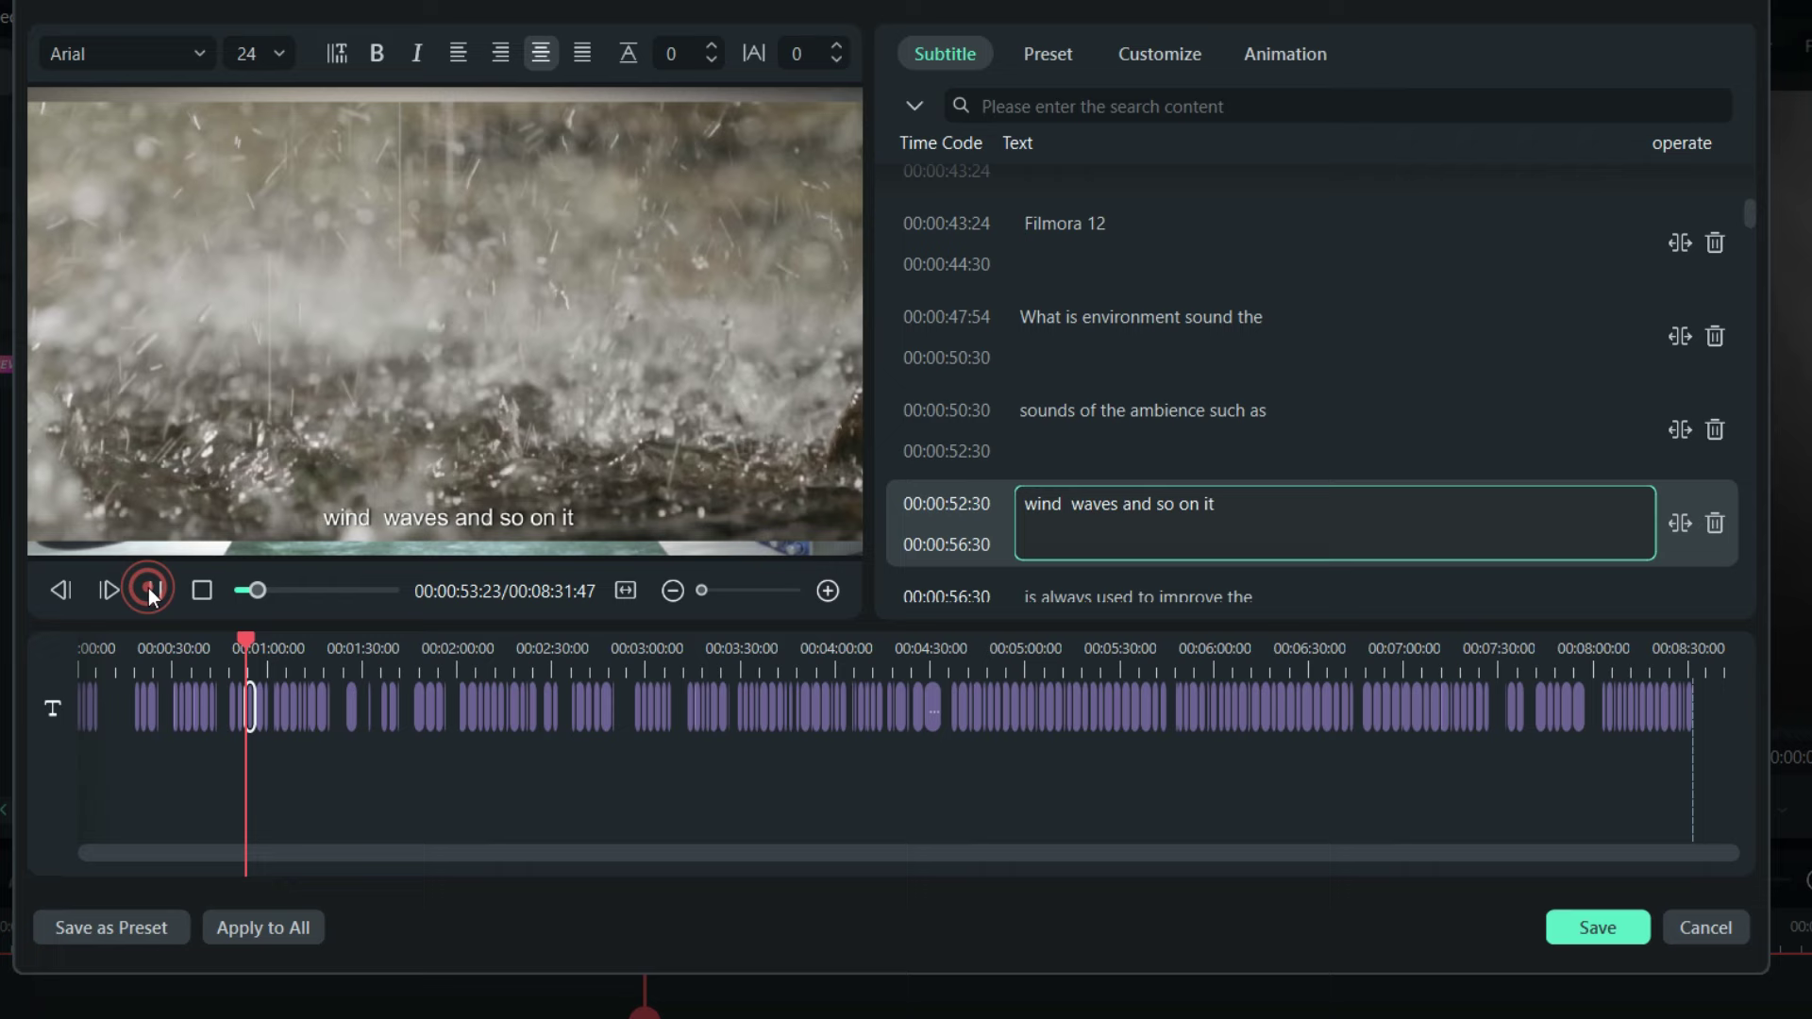
{"action": "left_click", "coordinate": [149, 587]}
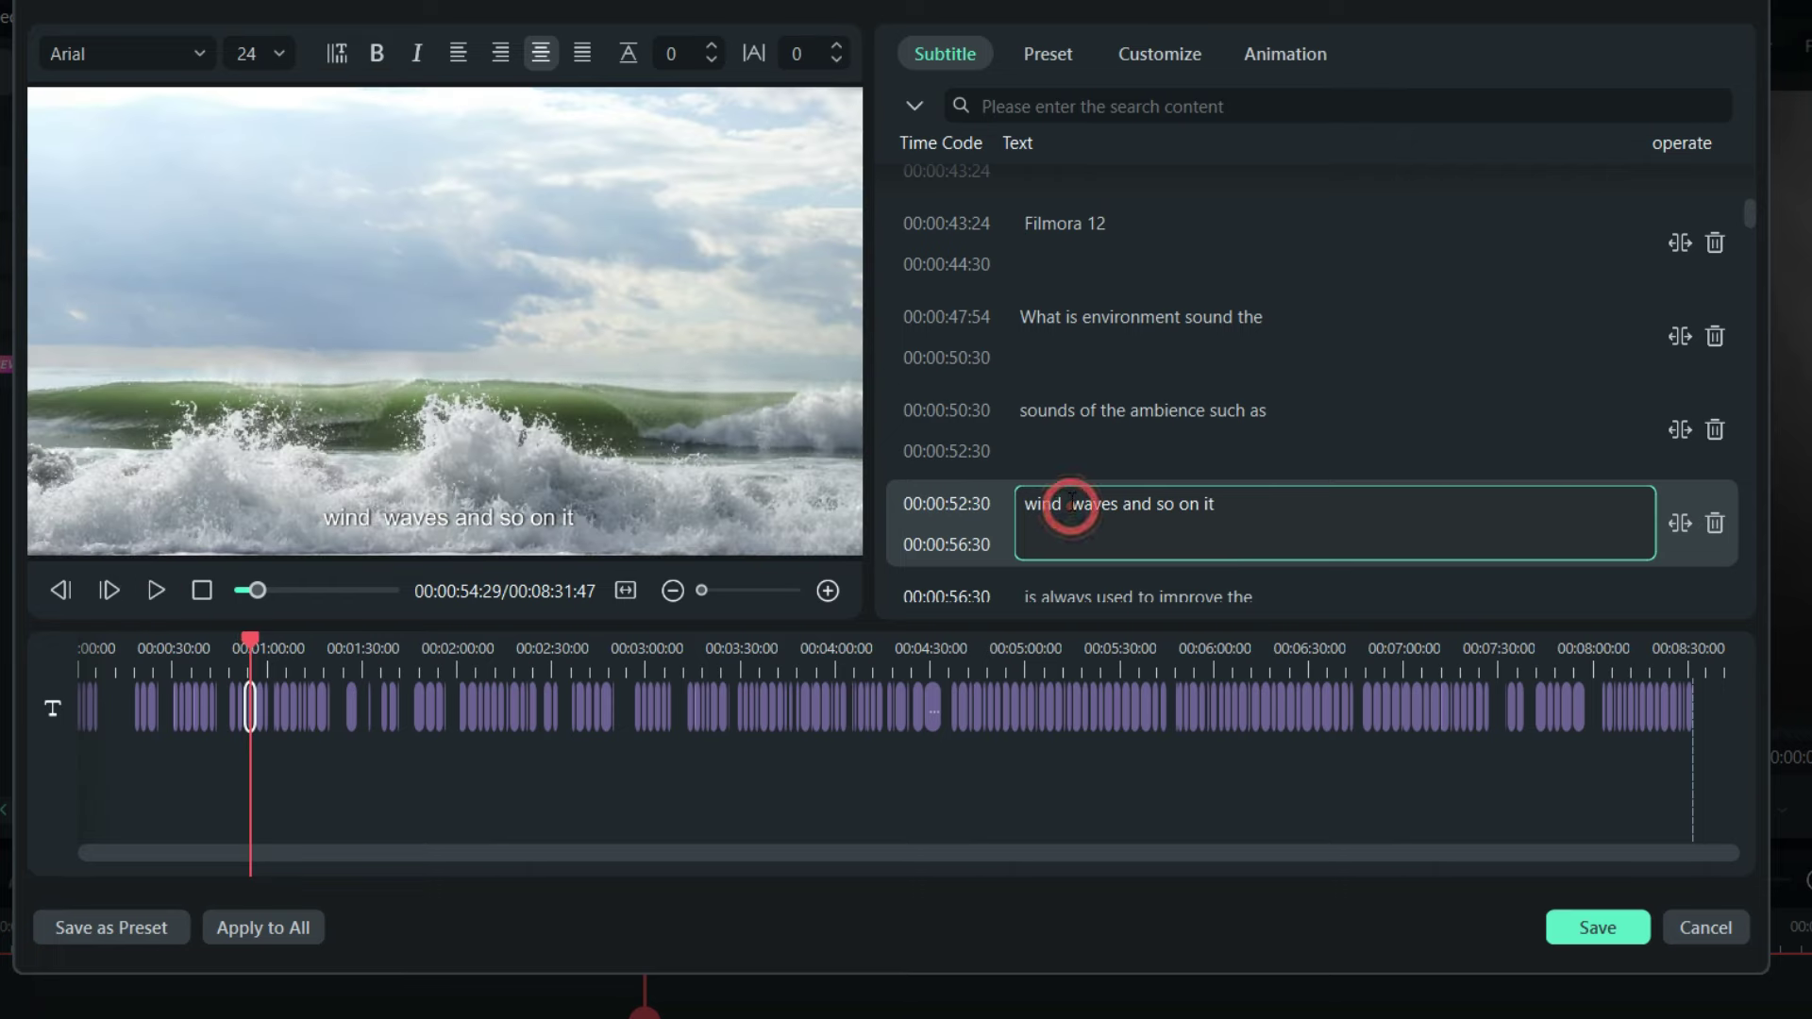
Insert 'rain sea' into the 00:00:52:30 subtitle, browse the Preset, Customize and Animation tabs, and save
{"action": "left_click", "coordinate": [1072, 500]}
{"action": "type", "text": "rain sea"}
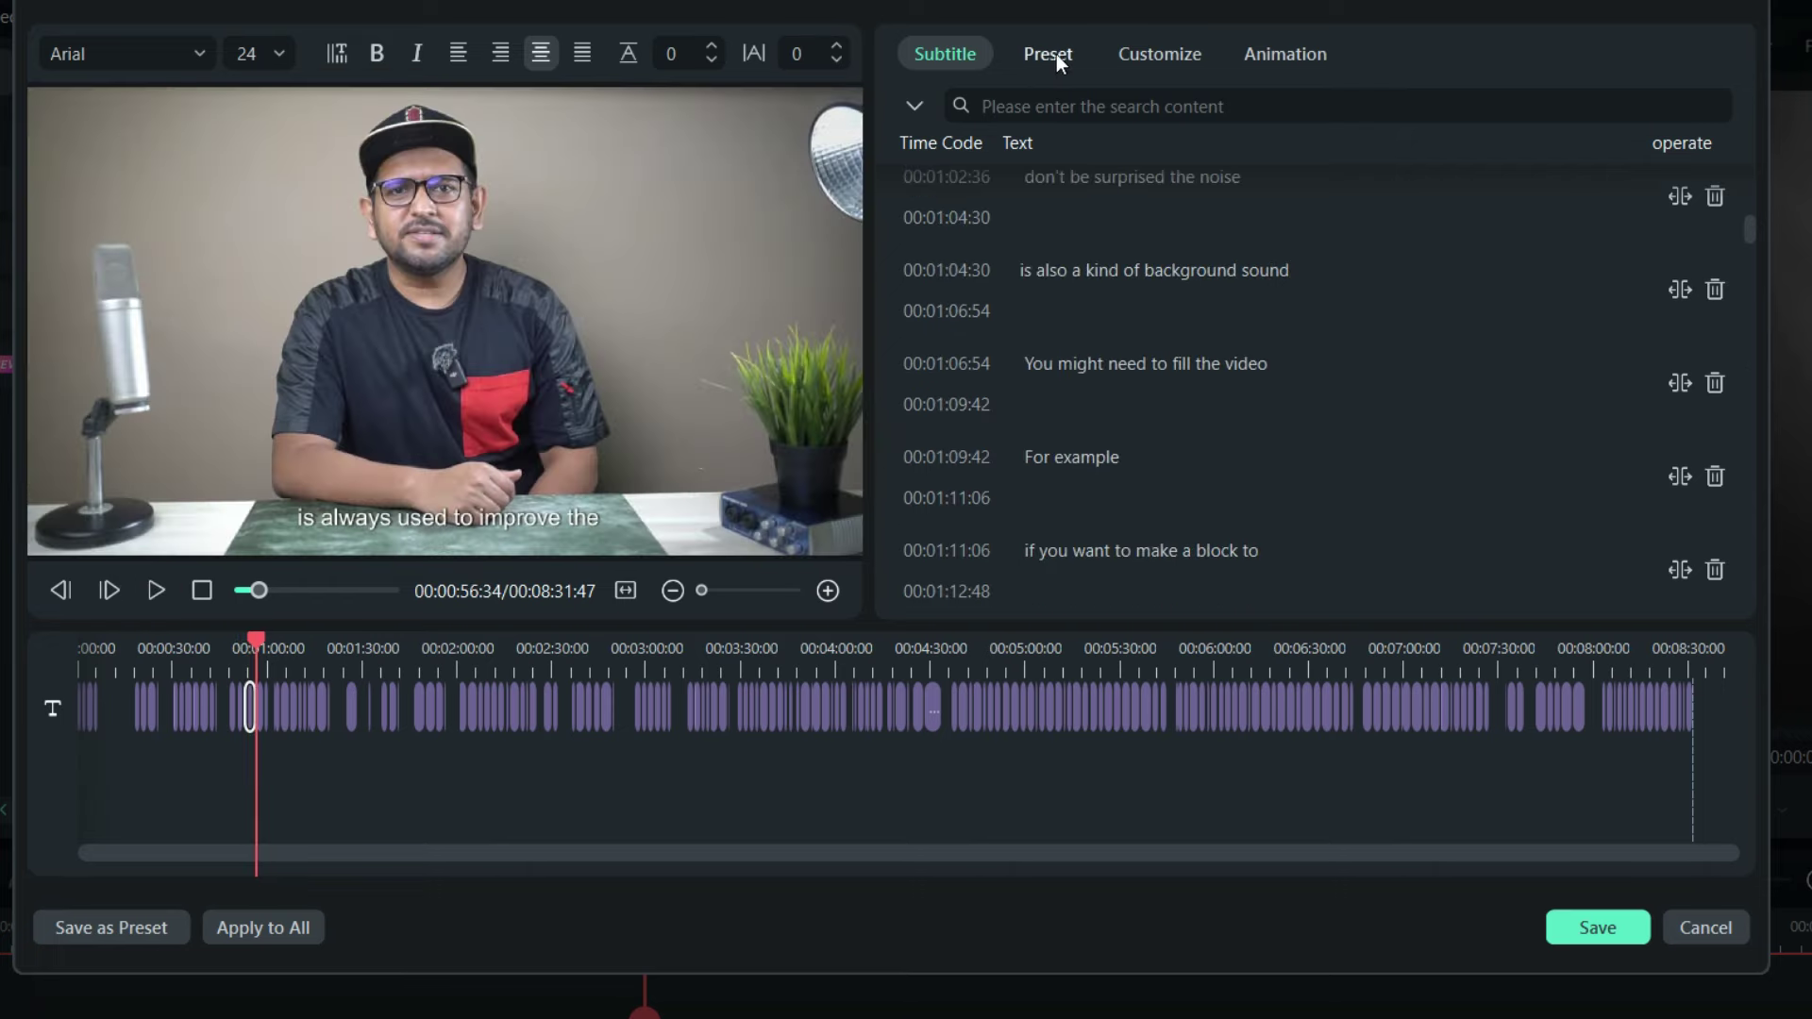
{"action": "left_click", "coordinate": [1056, 54]}
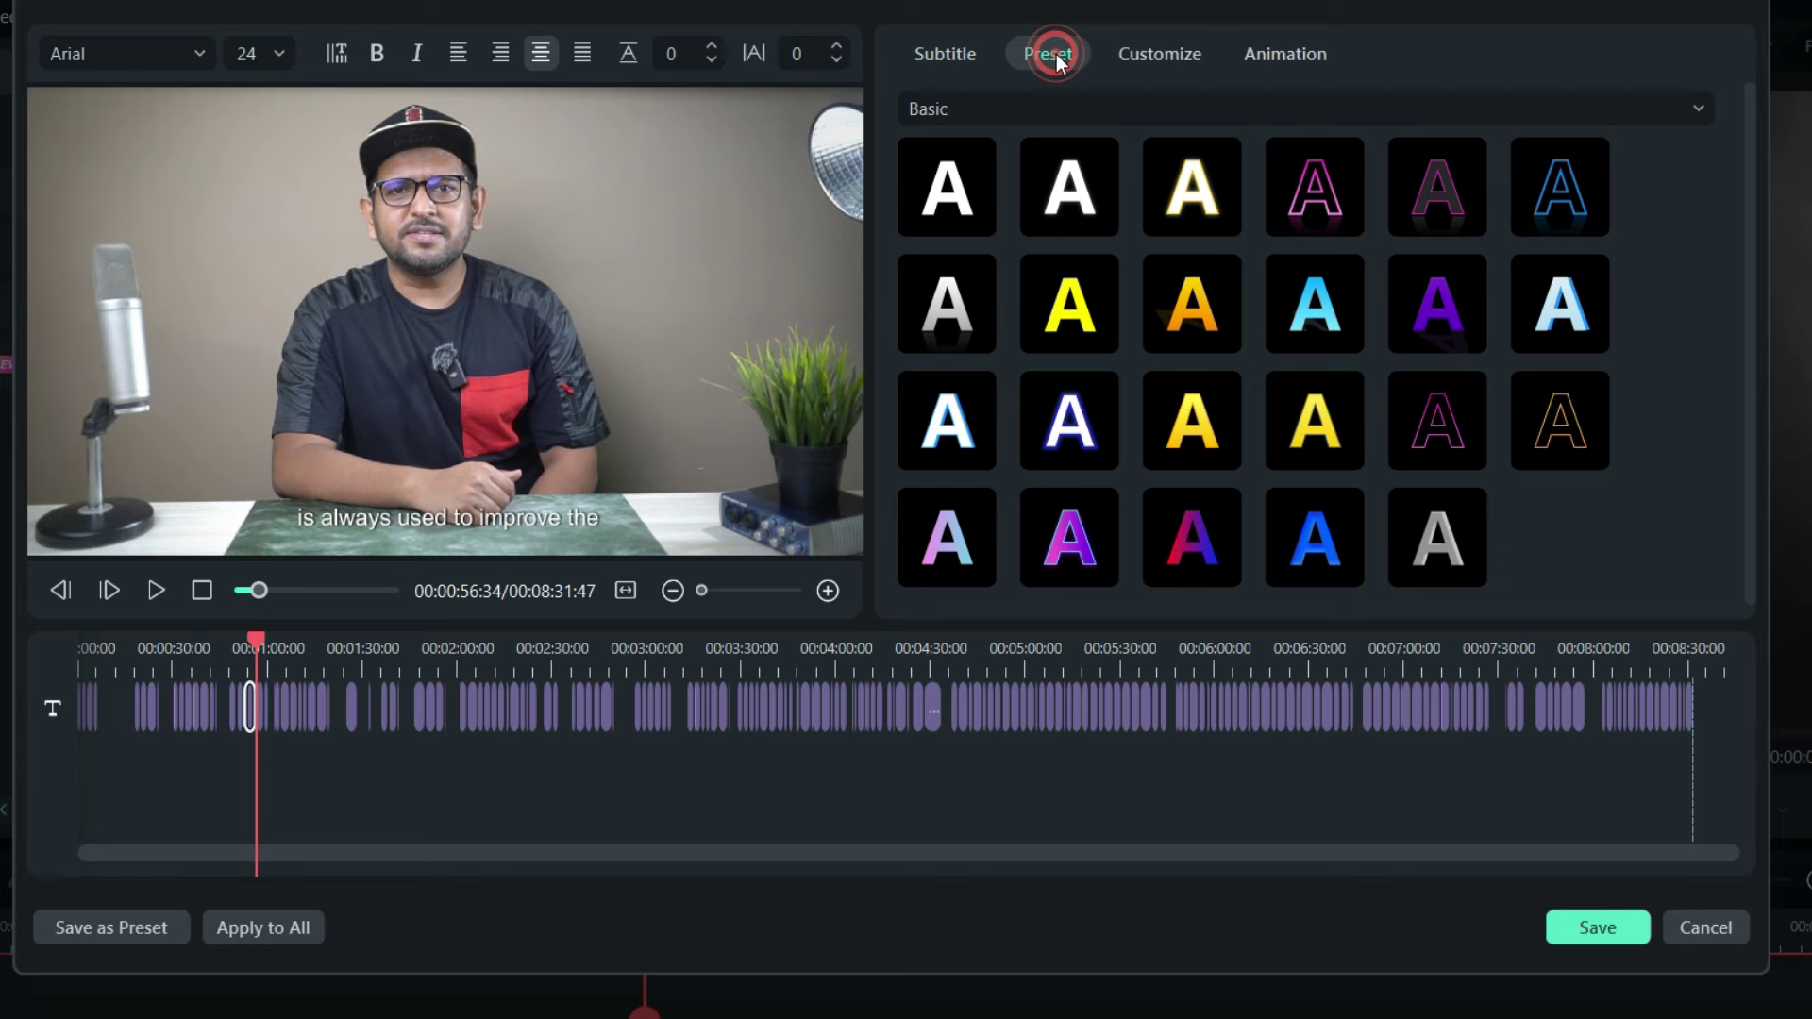
{"action": "left_click", "coordinate": [1136, 54]}
{"action": "left_click", "coordinate": [1286, 54]}
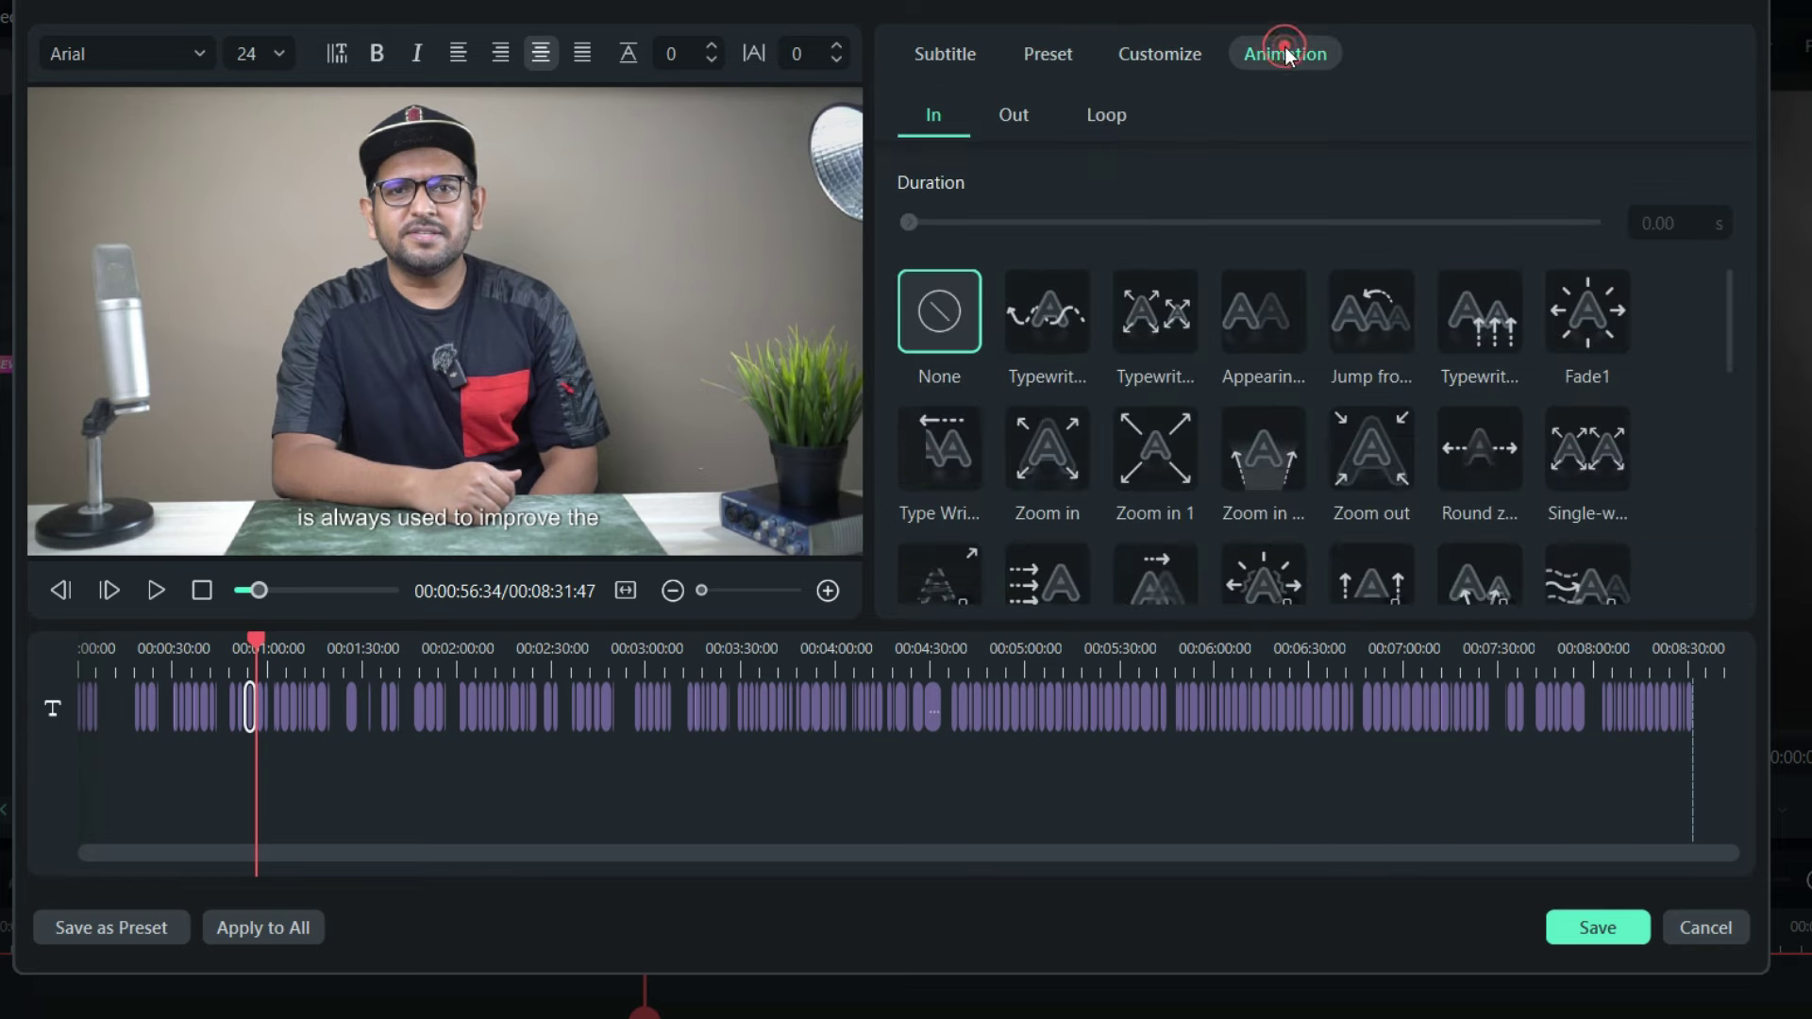
{"action": "left_click", "coordinate": [1611, 922]}
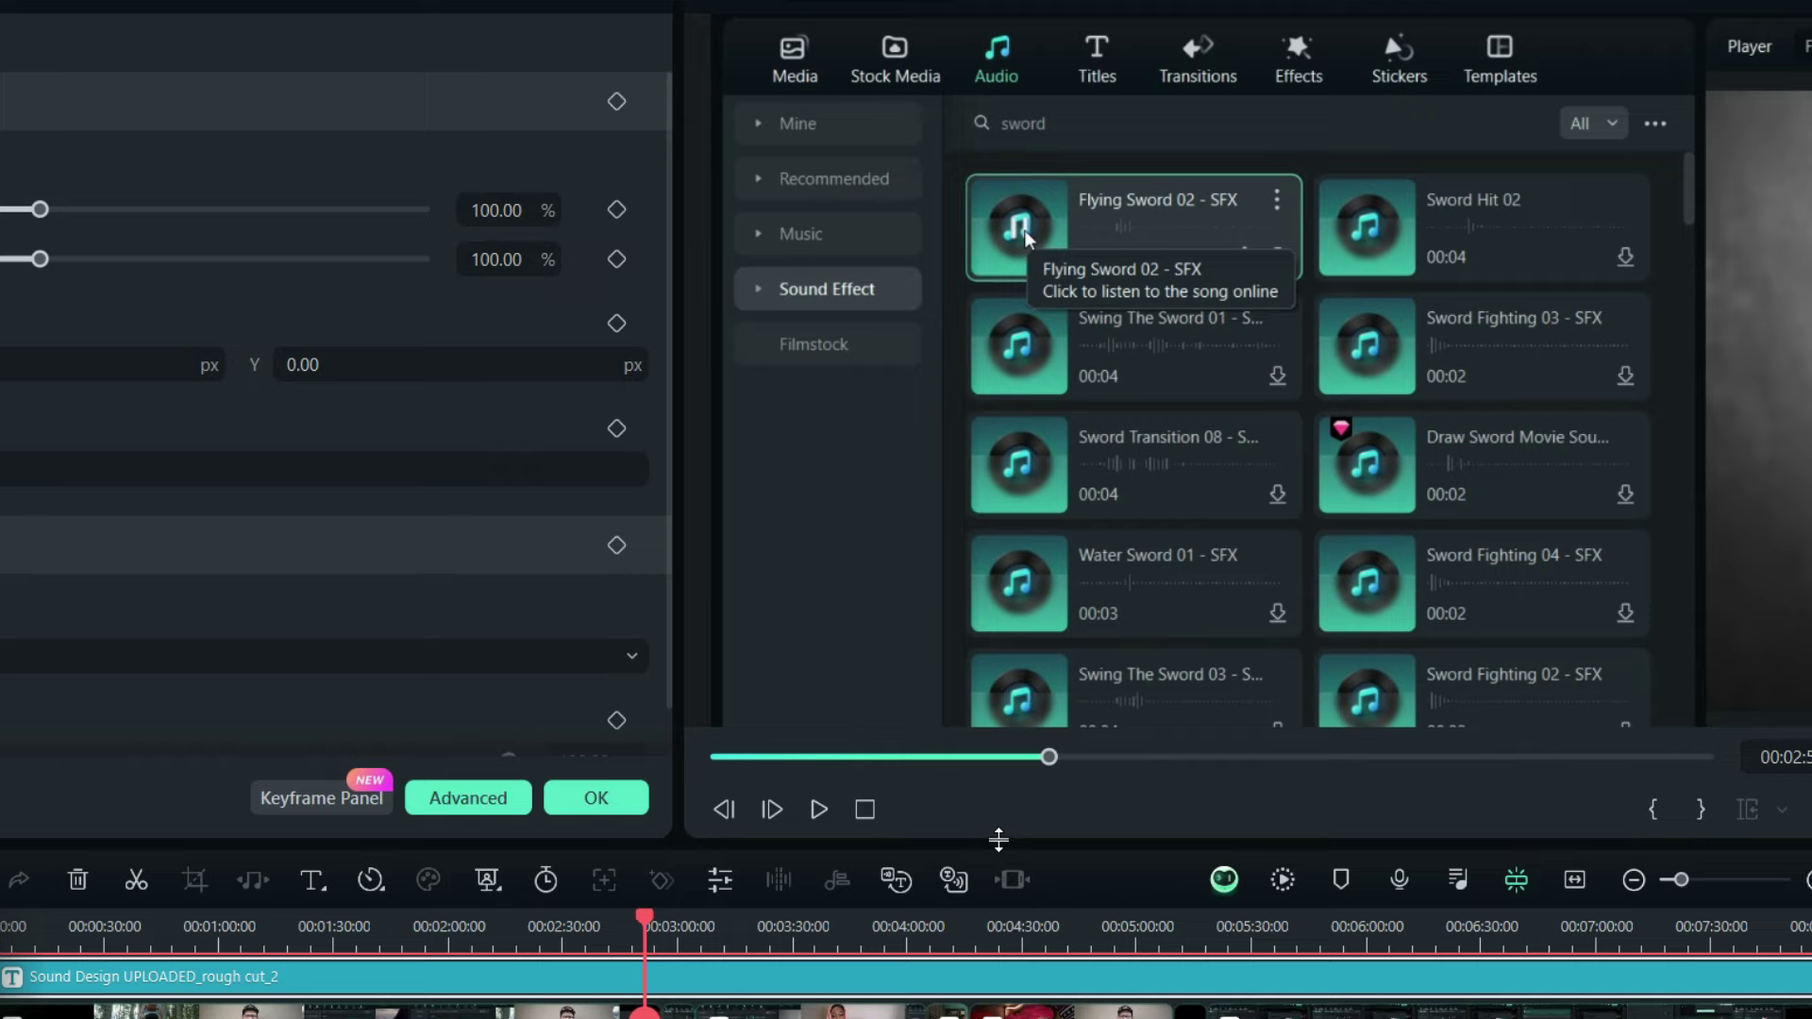
Make the timeline area taller and zoom it to fit the whole rough cut
{"action": "left_click_drag", "start_coordinate": [996, 838], "coordinate": [1015, 689]}
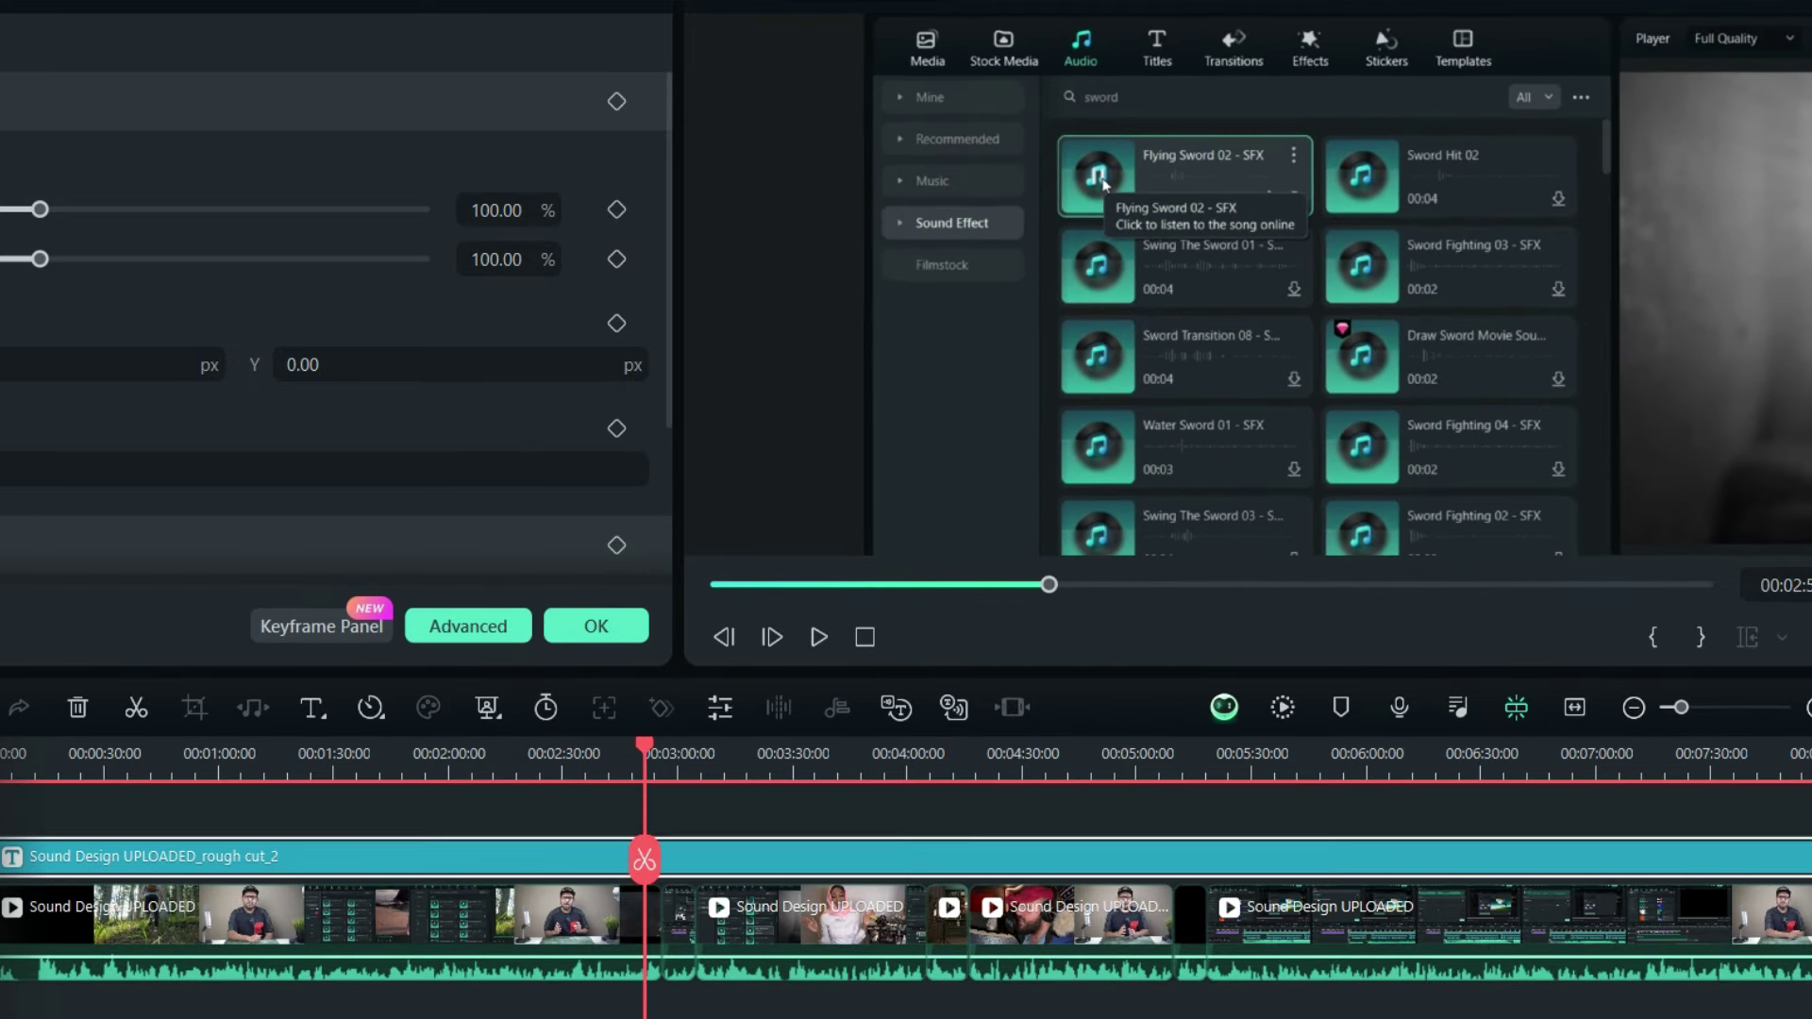
{"action": "scroll", "coordinate": [704, 760], "scroll_direction": "down", "scroll_amount": 3}
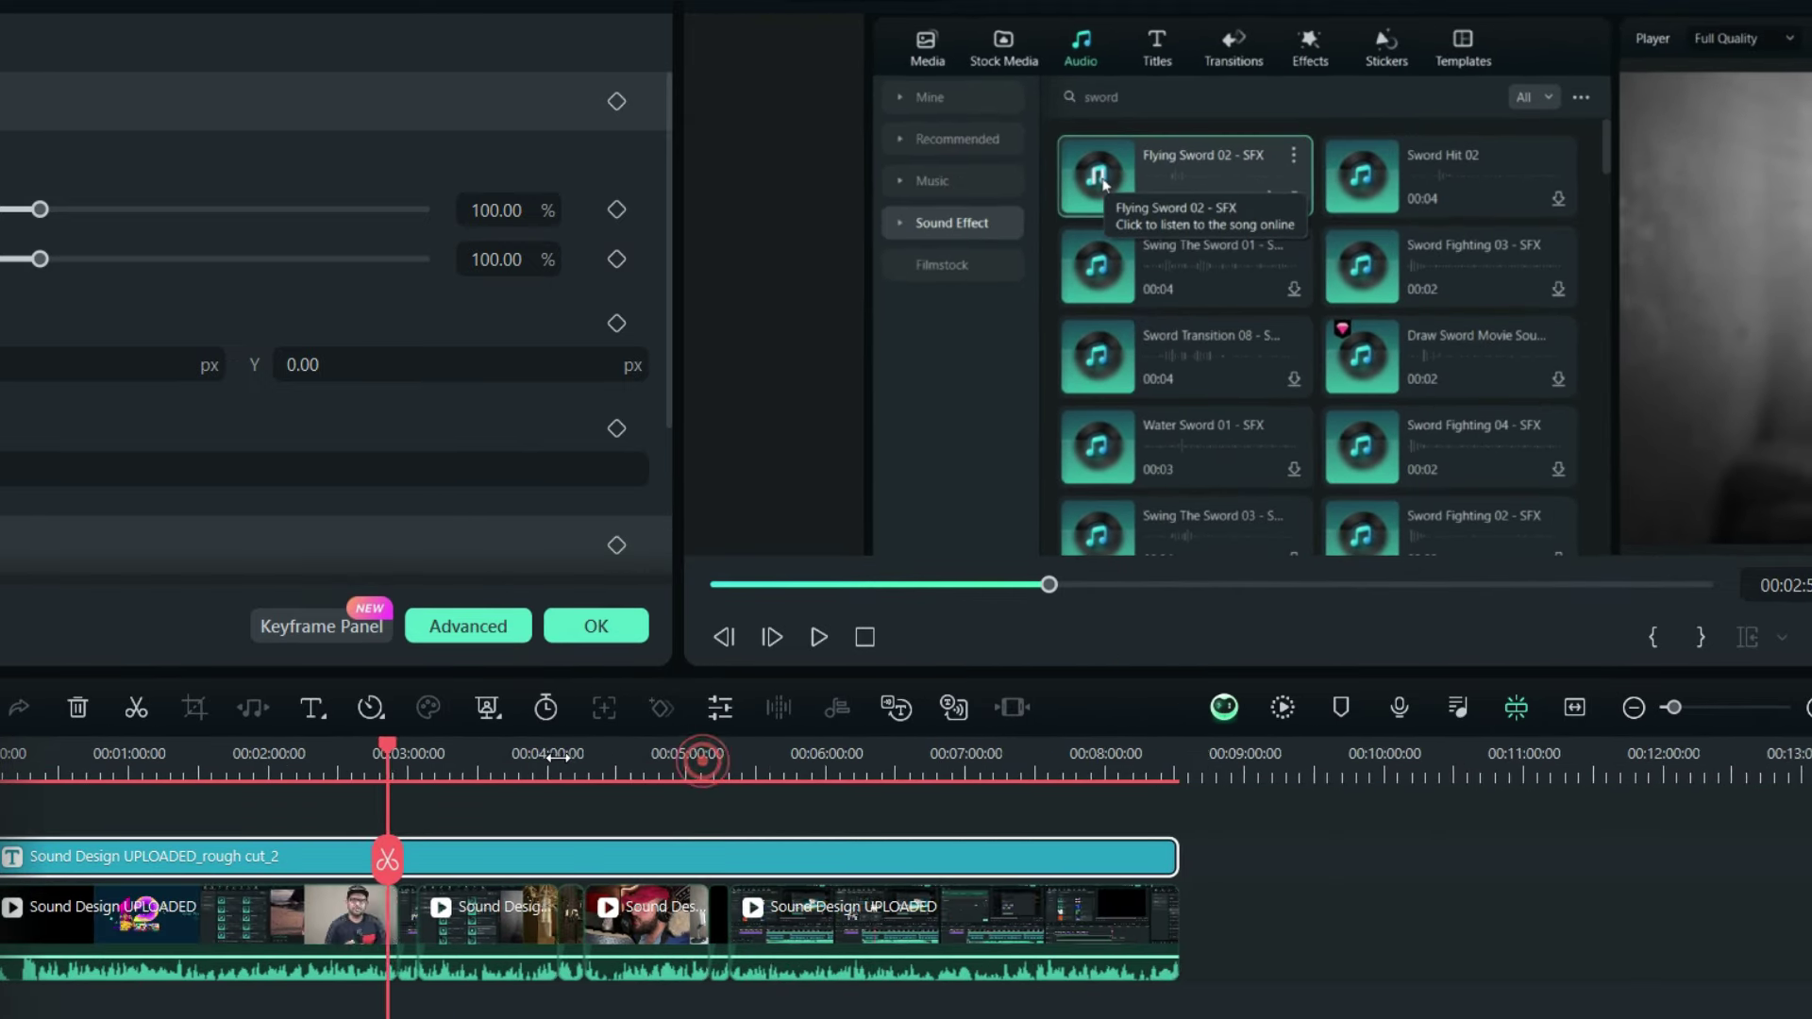
{"action": "scroll", "coordinate": [655, 865], "scroll_direction": "up", "scroll_amount": 2}
{"action": "left_click", "coordinate": [655, 866]}
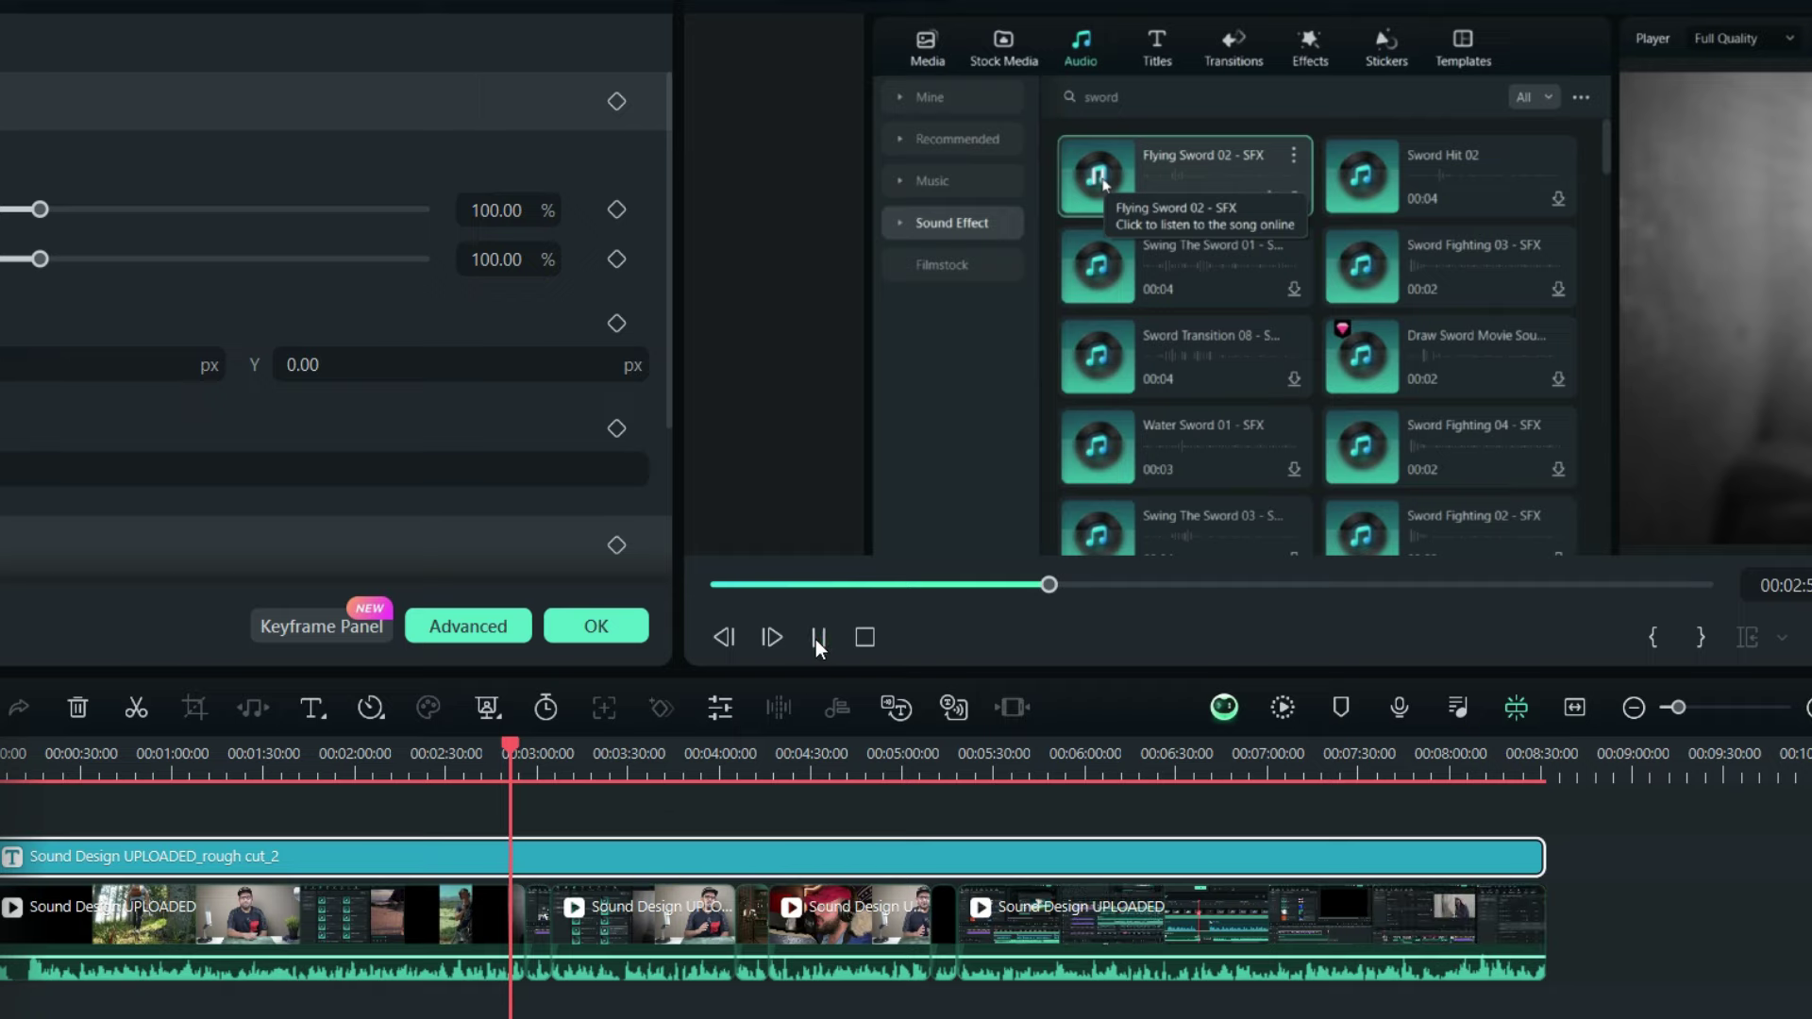
Play from about 00:01:00, 00:01:28 and 00:02:00, pause, then park the playhead near 00:05:30
{"action": "left_click", "coordinate": [185, 770]}
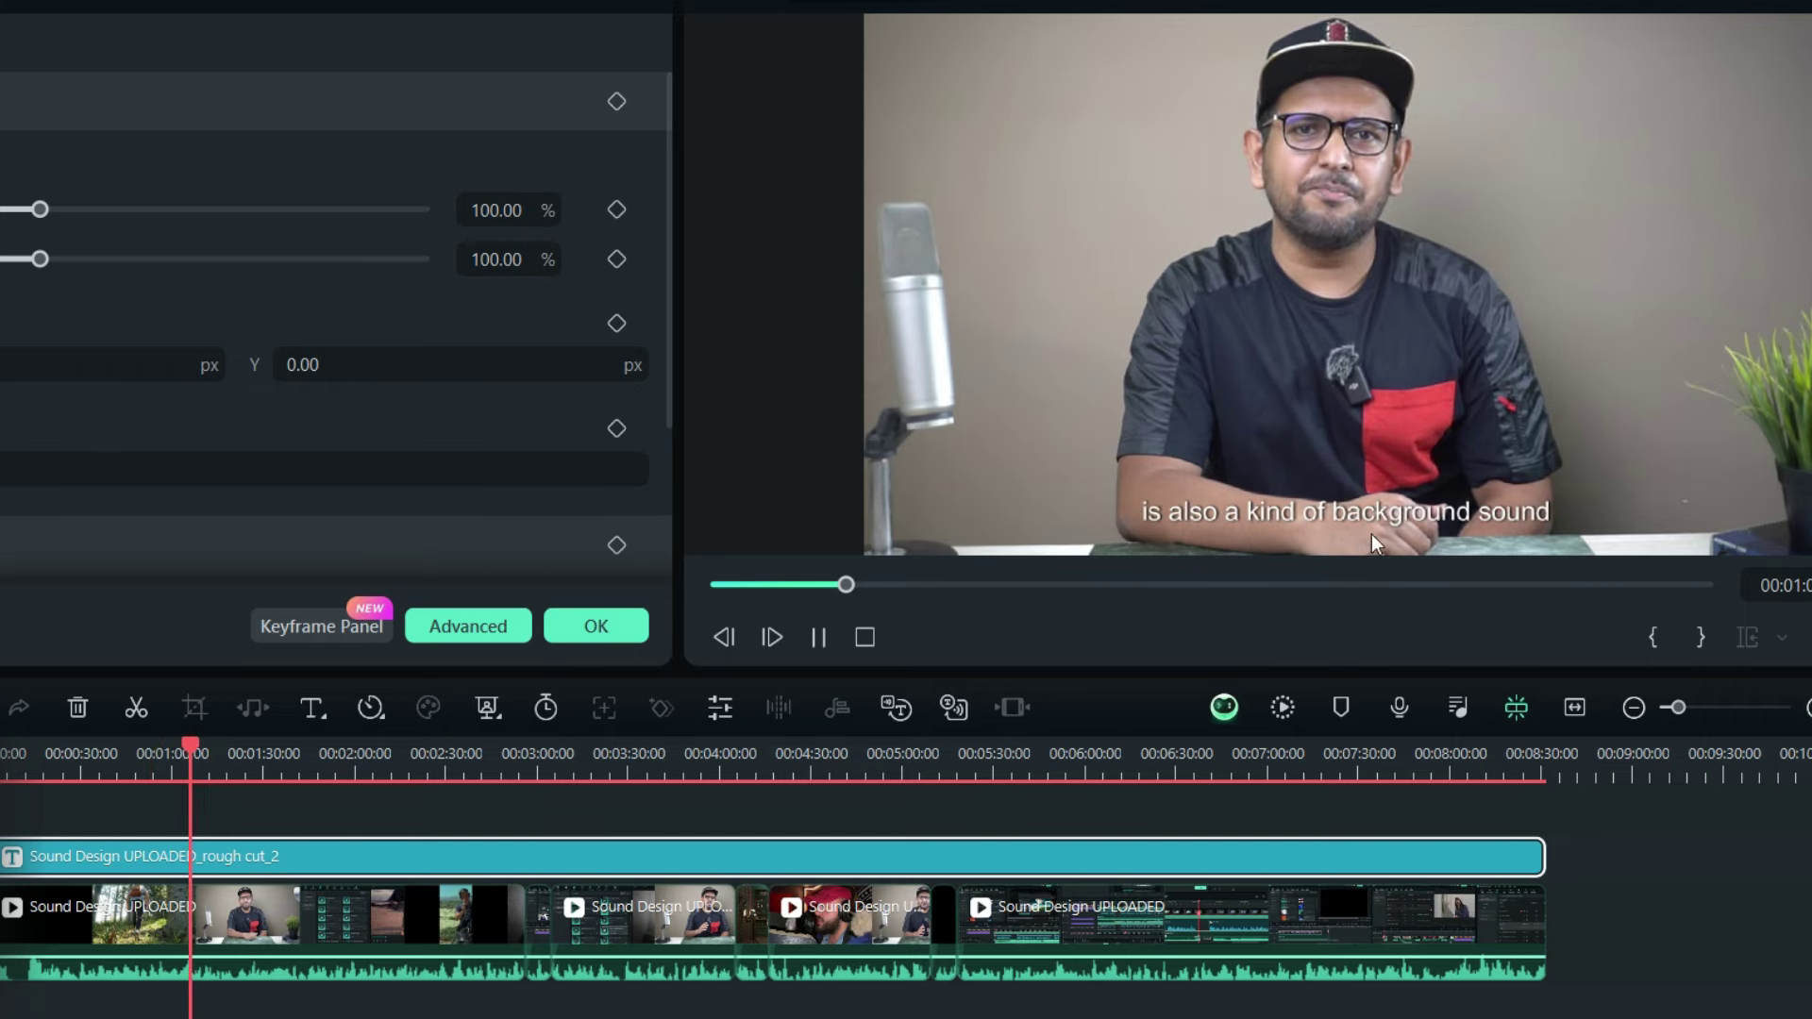
{"action": "left_click", "coordinate": [255, 756]}
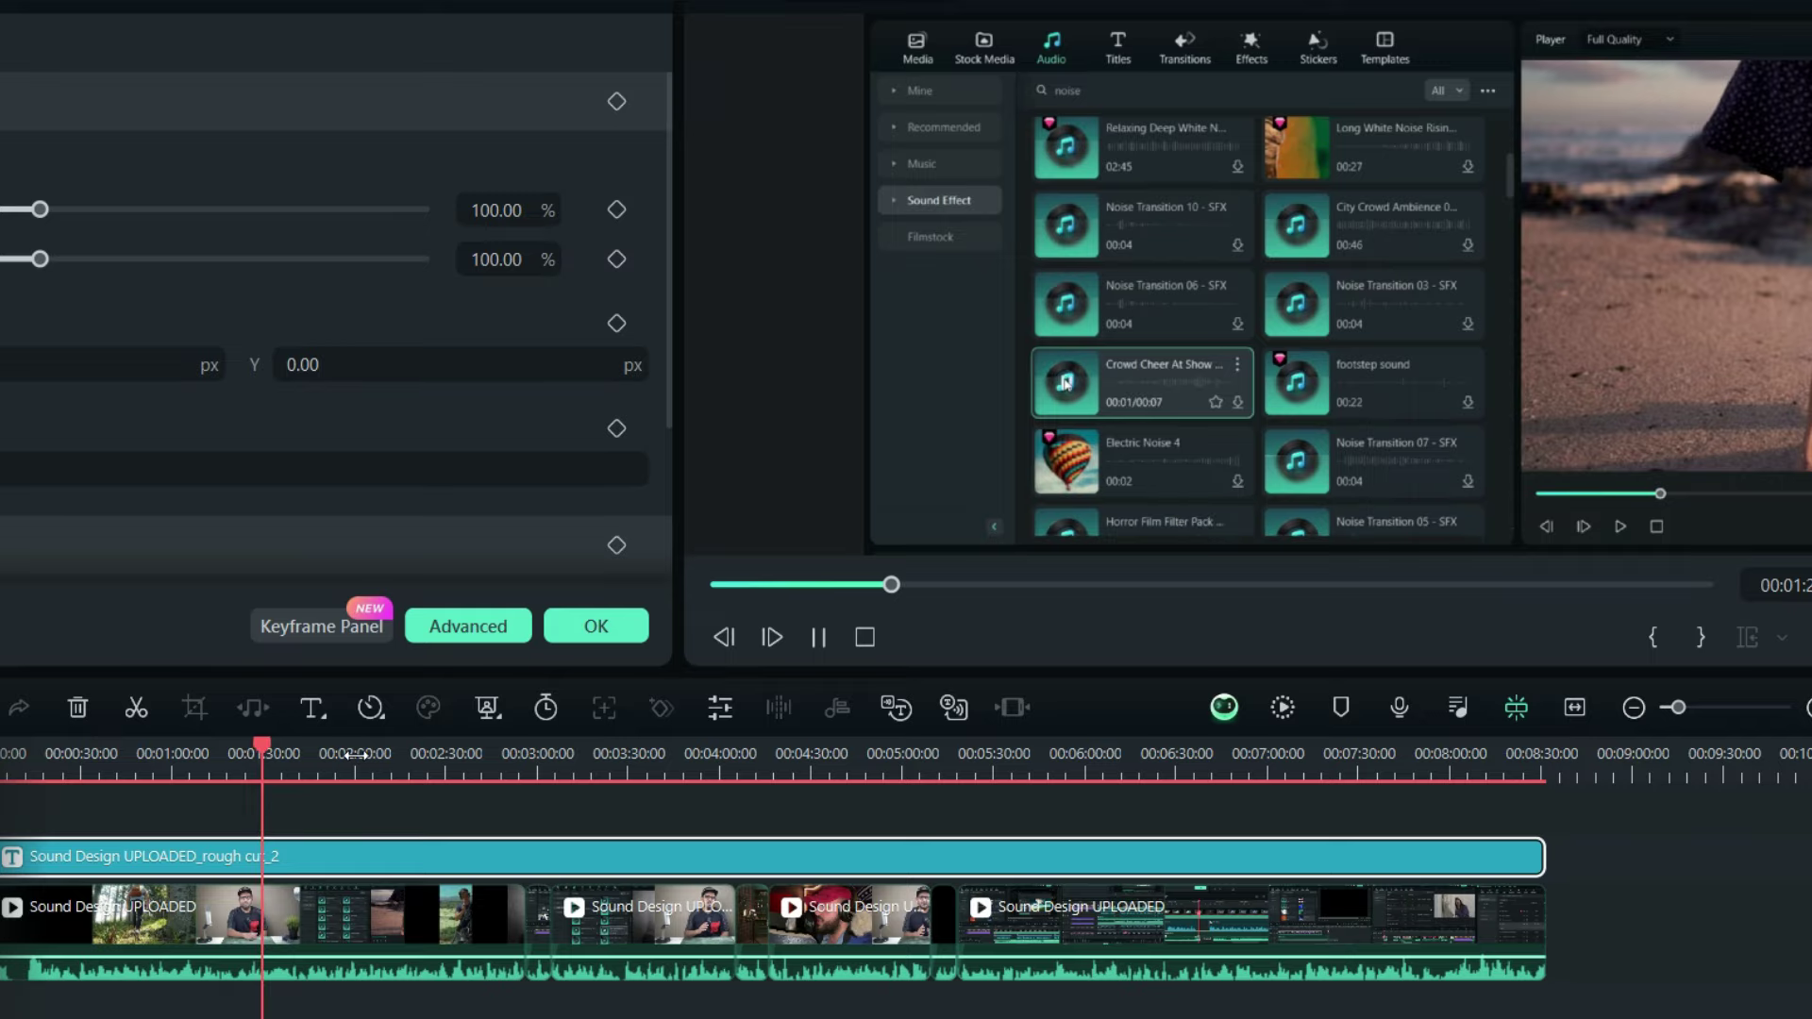
{"action": "left_click", "coordinate": [355, 755]}
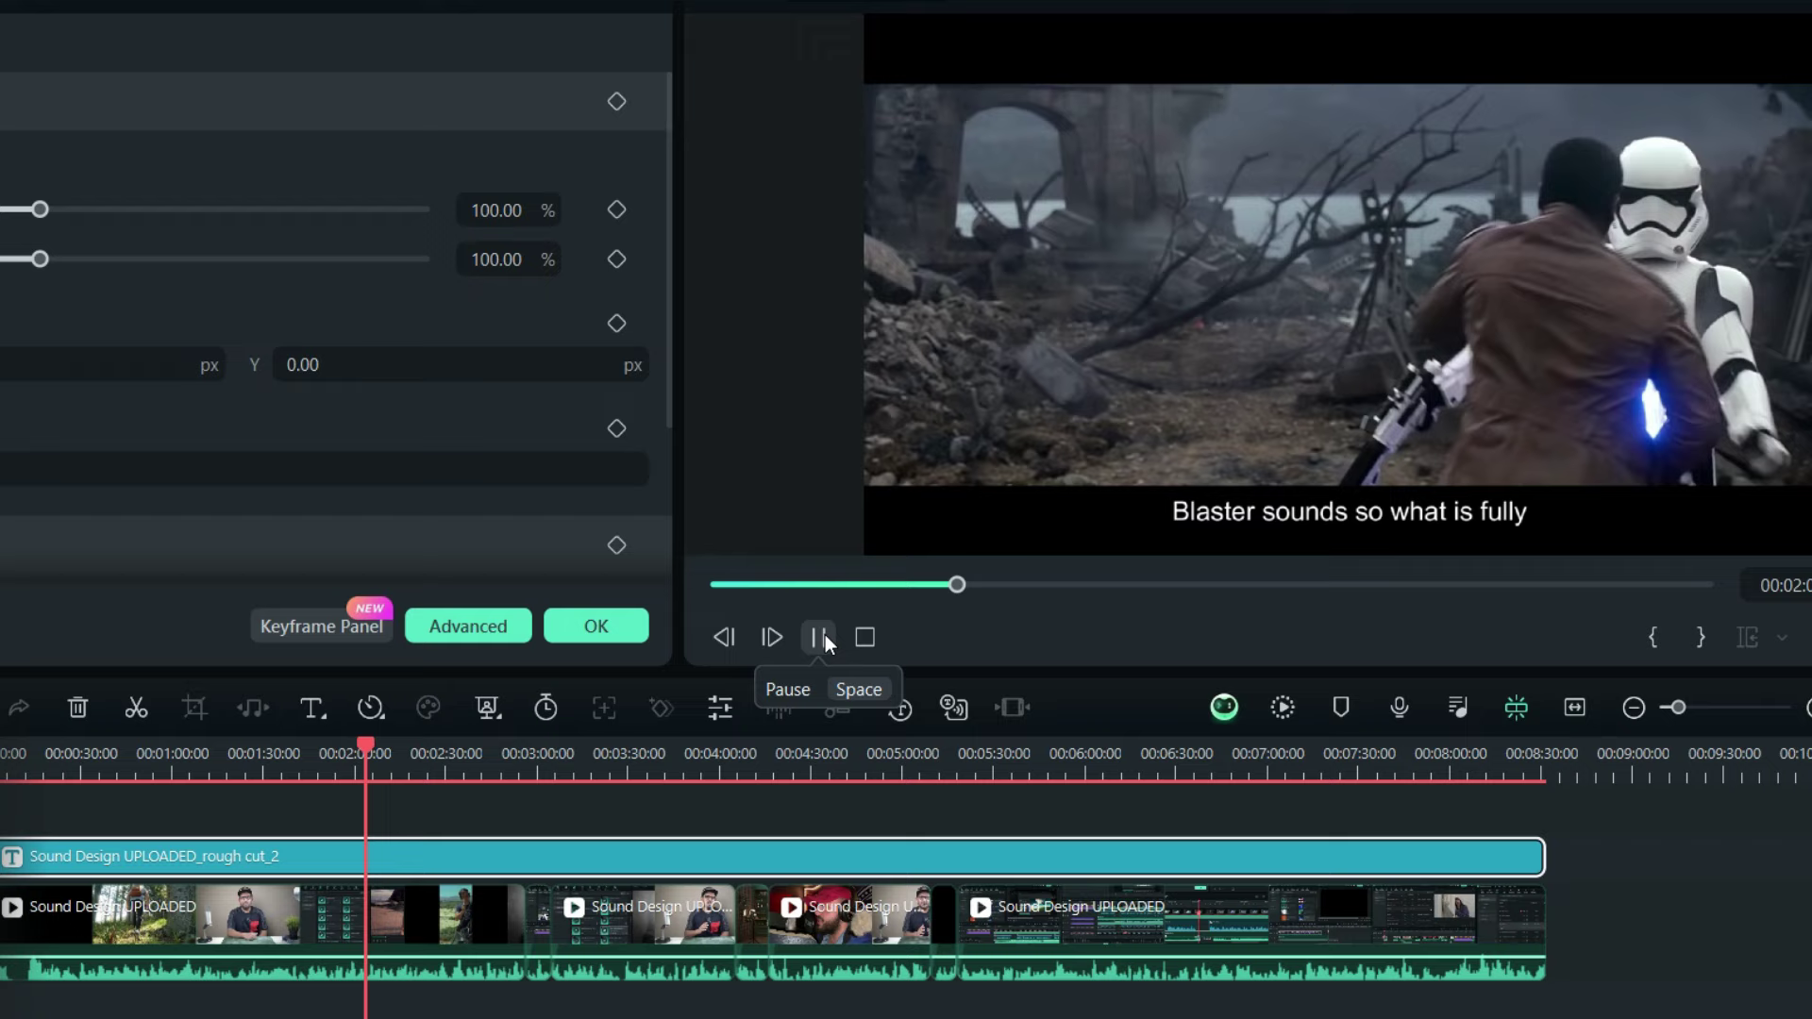
{"action": "left_click", "coordinate": [820, 637]}
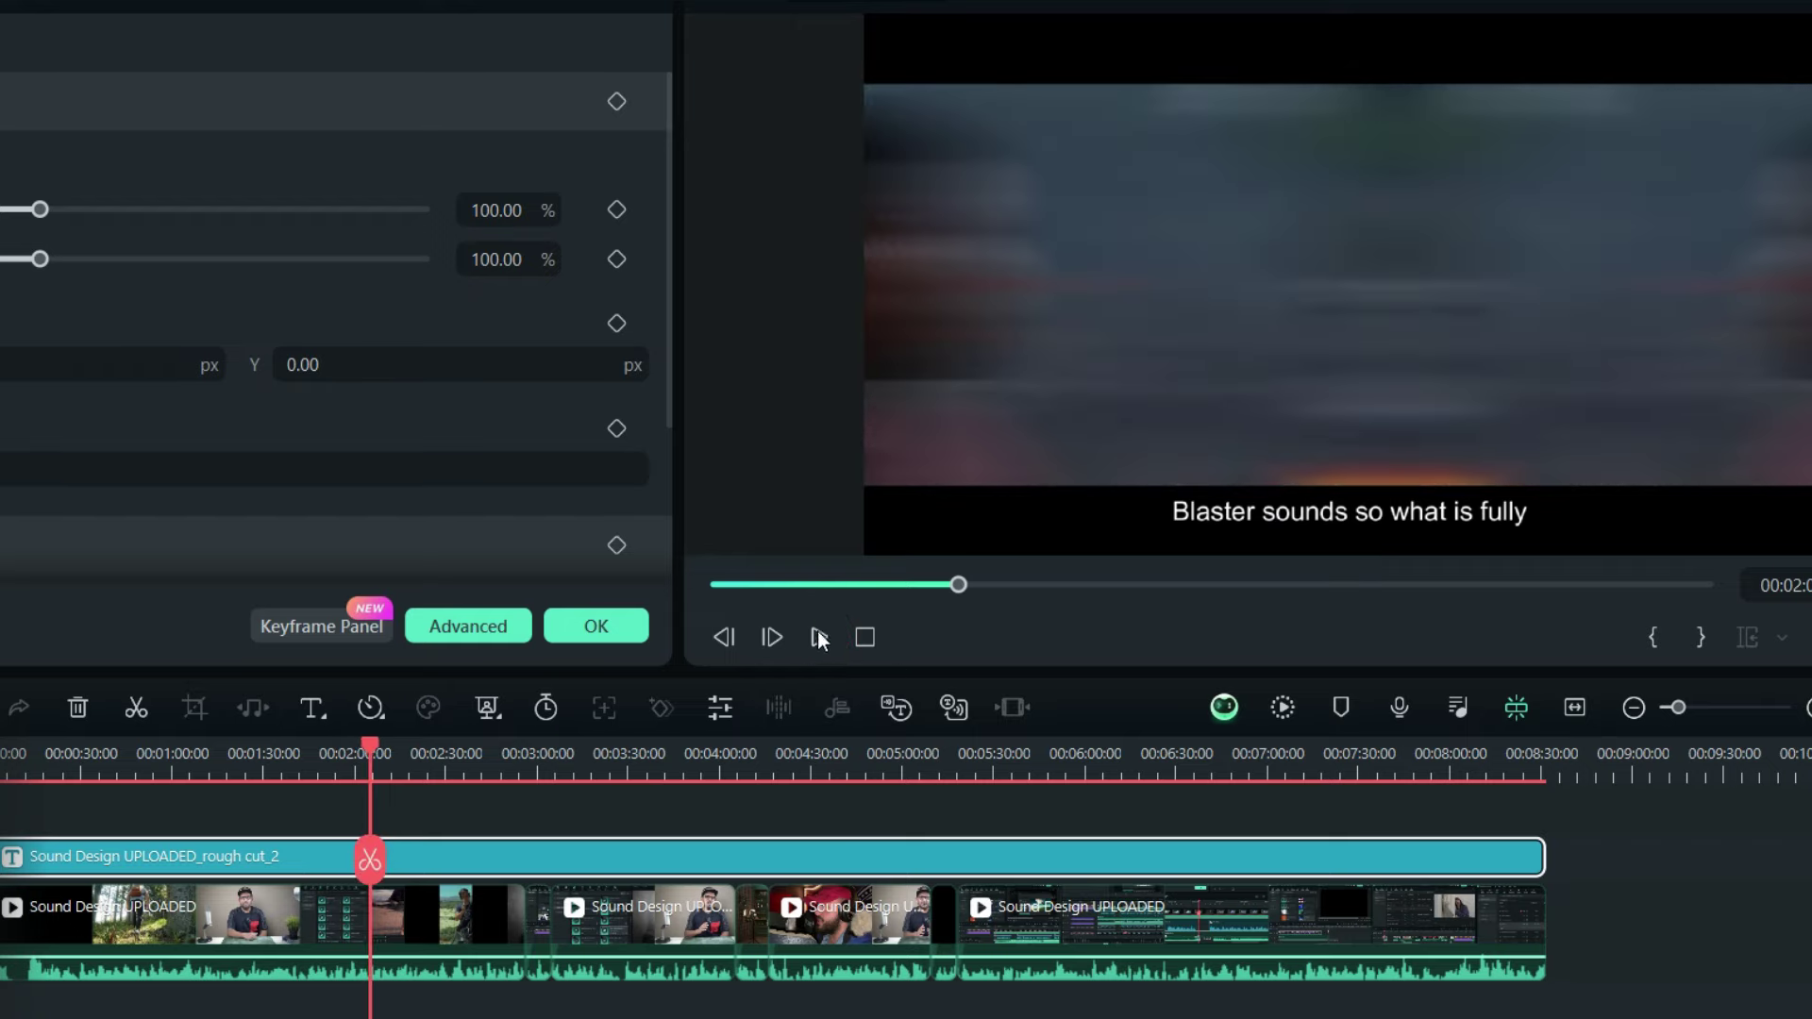
{"action": "left_click", "coordinate": [991, 774]}
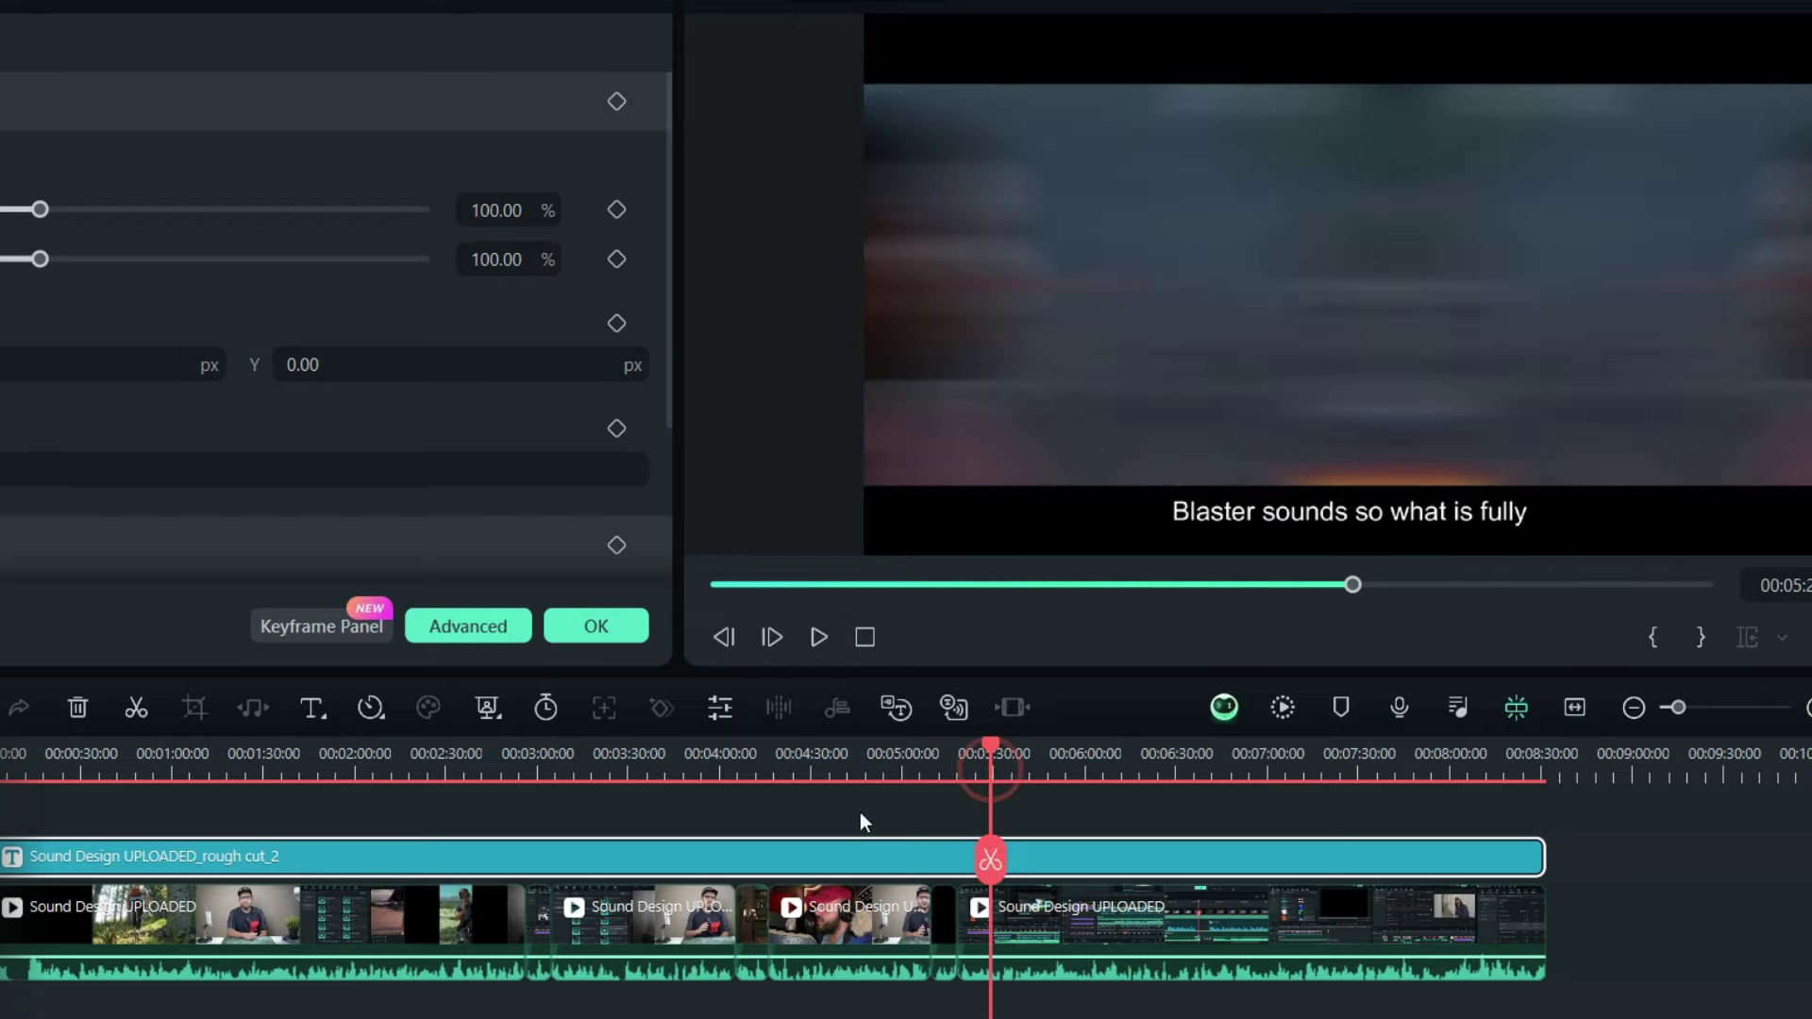
Open the subtitle clip in the advanced subtitle editor and nudge the subtitle text slightly right
{"action": "double_click", "coordinate": [1031, 861]}
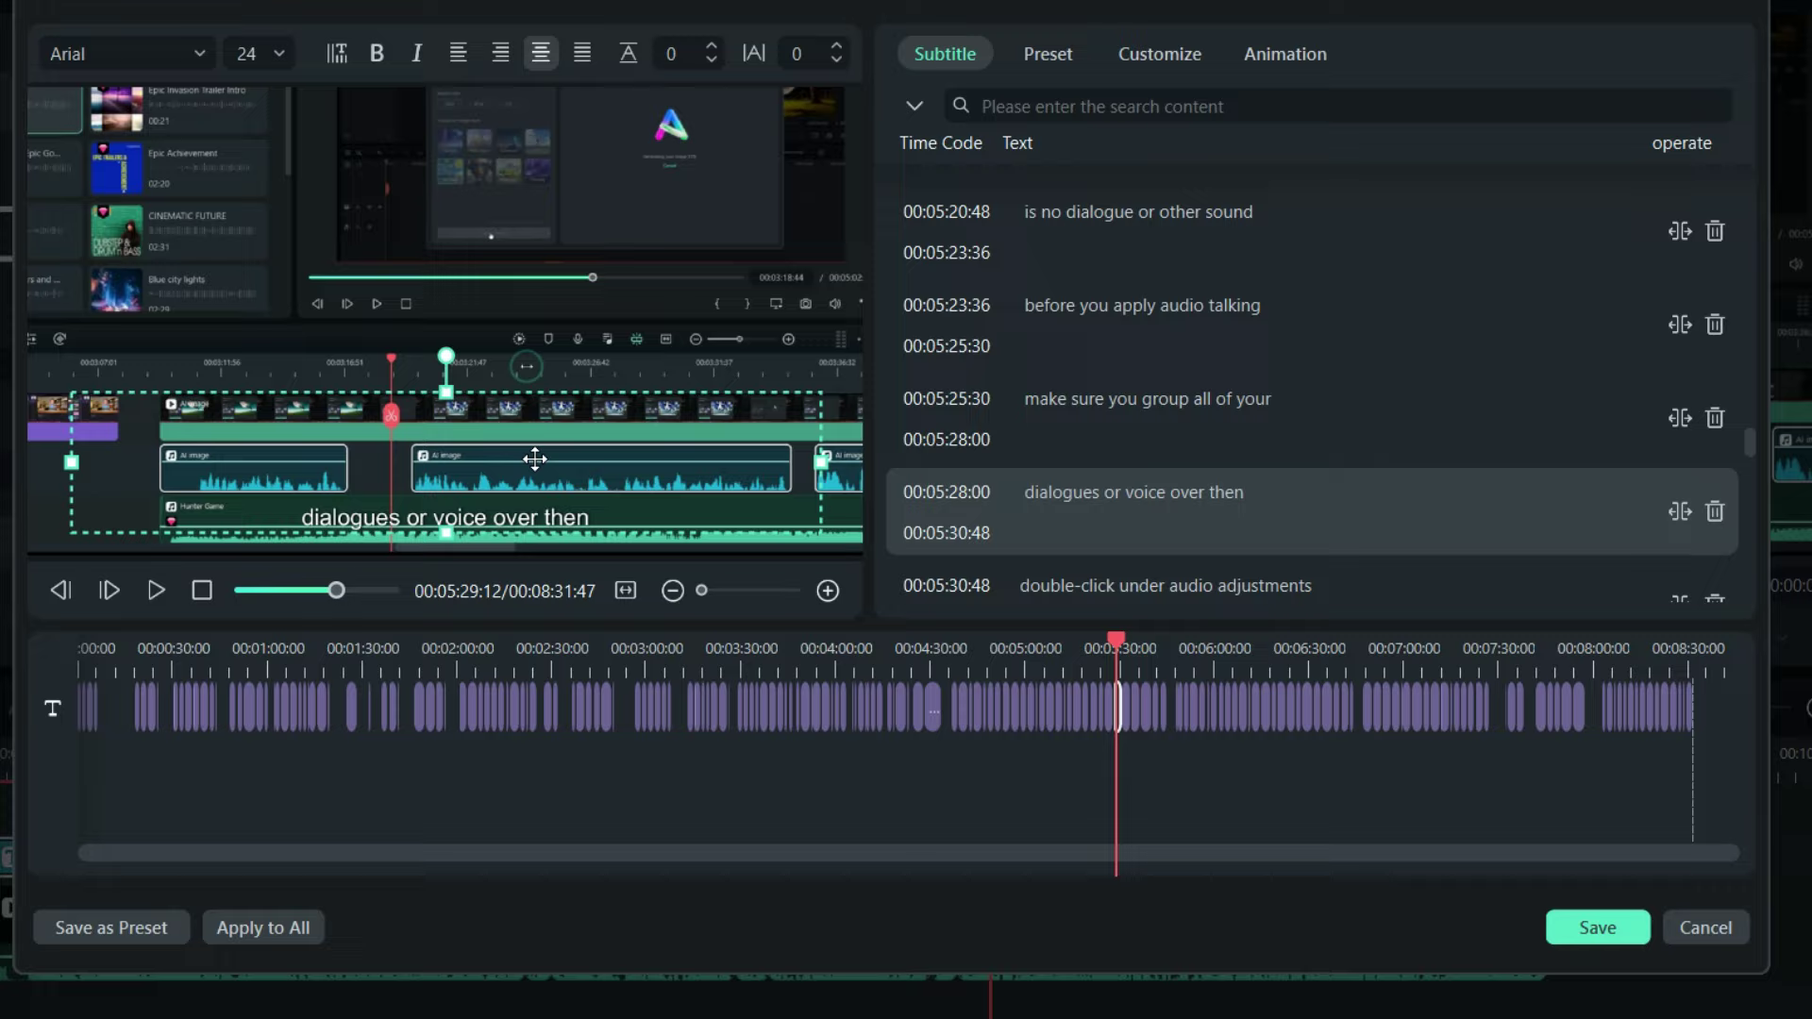
{"action": "mouse_move", "coordinate": [535, 458]}
{"action": "left_mouse_down"}
{"action": "mouse_move", "coordinate": [421, 459]}
{"action": "mouse_move", "coordinate": [549, 456]}
{"action": "left_mouse_up"}
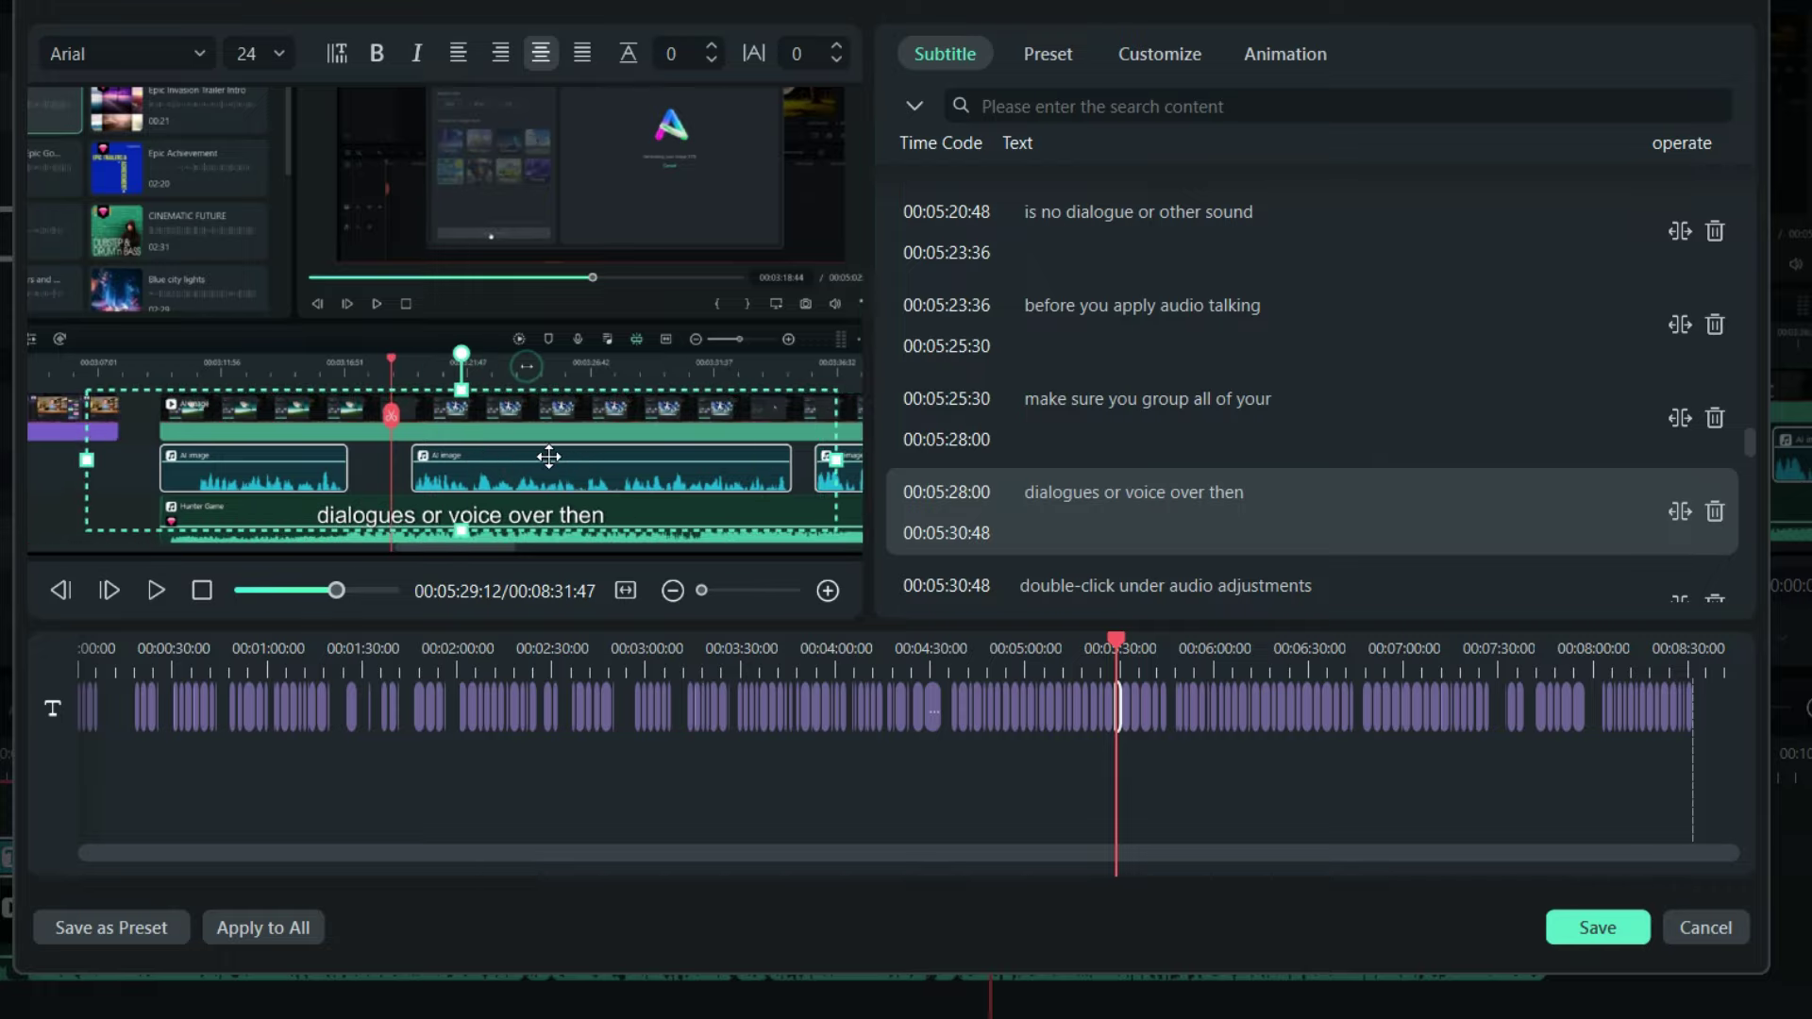